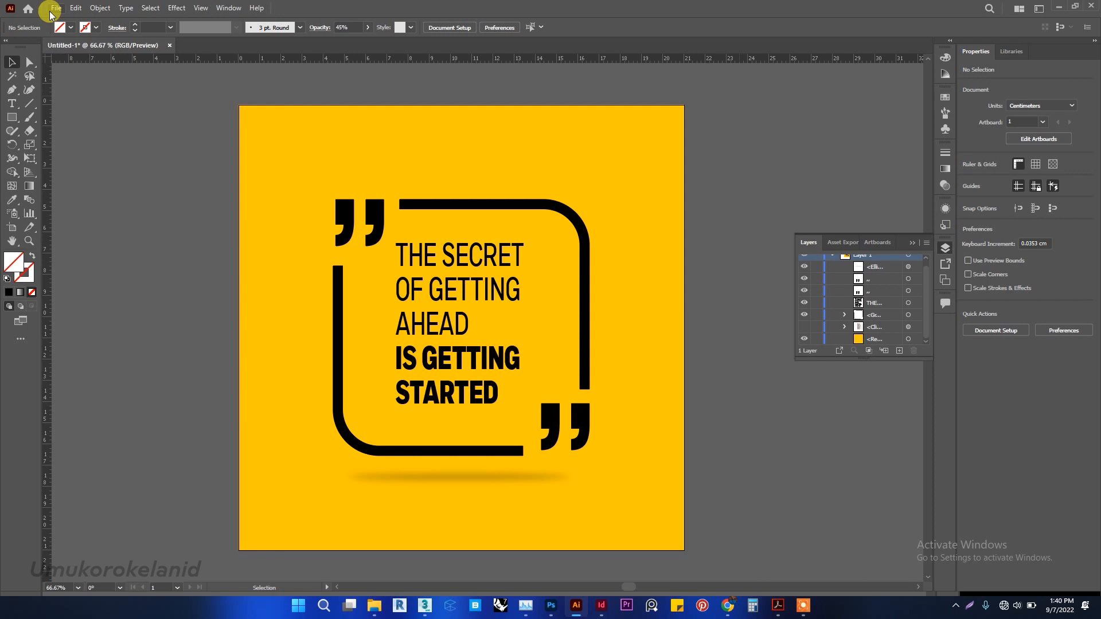
Start a new document from the A4 print preset with centimeters as its unit.
left_click(51, 14)
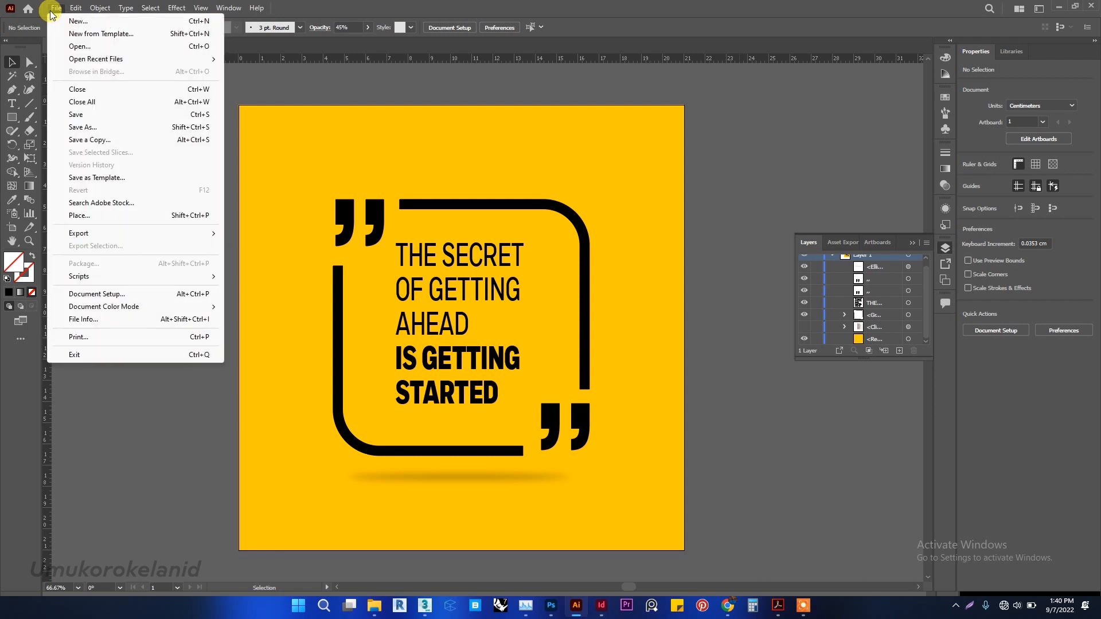
left_click(78, 21)
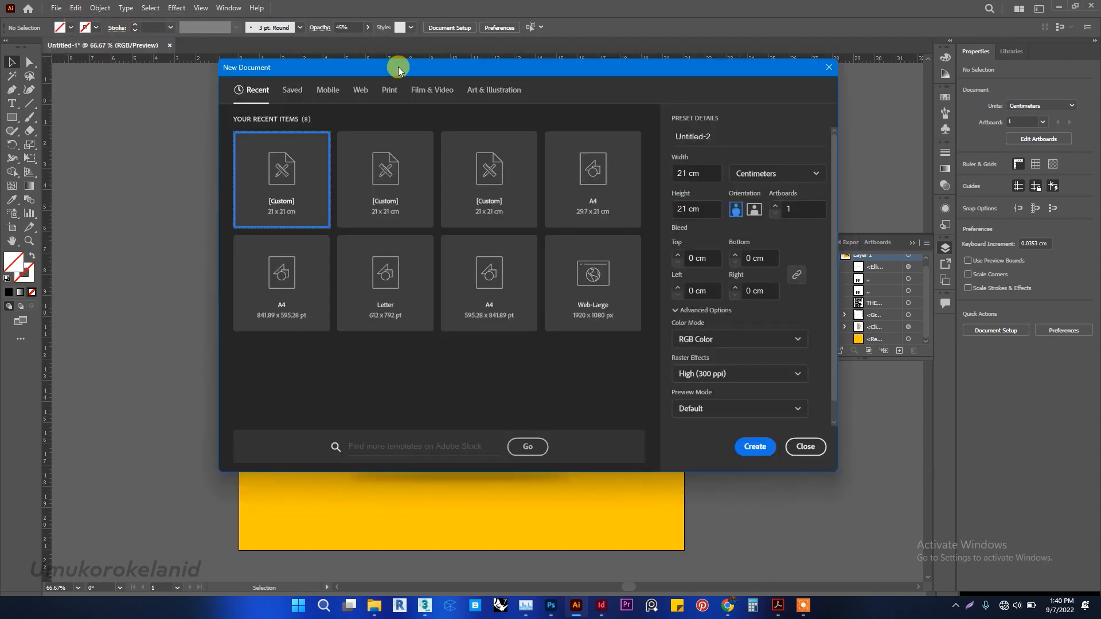
left_click_drag(399, 69, 370, 60)
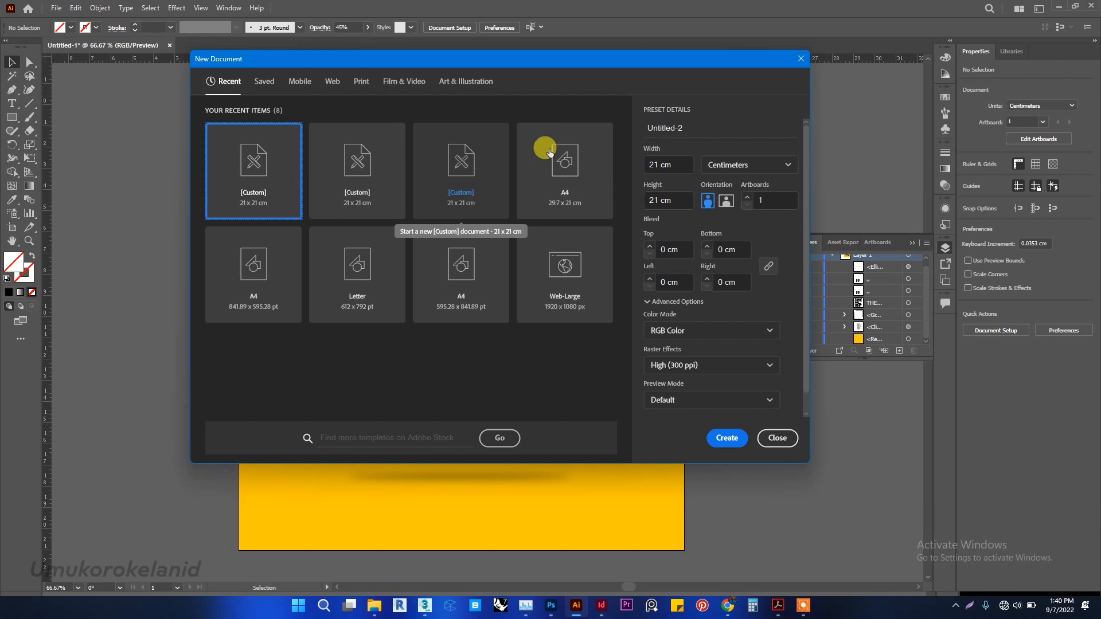
left_click(356, 85)
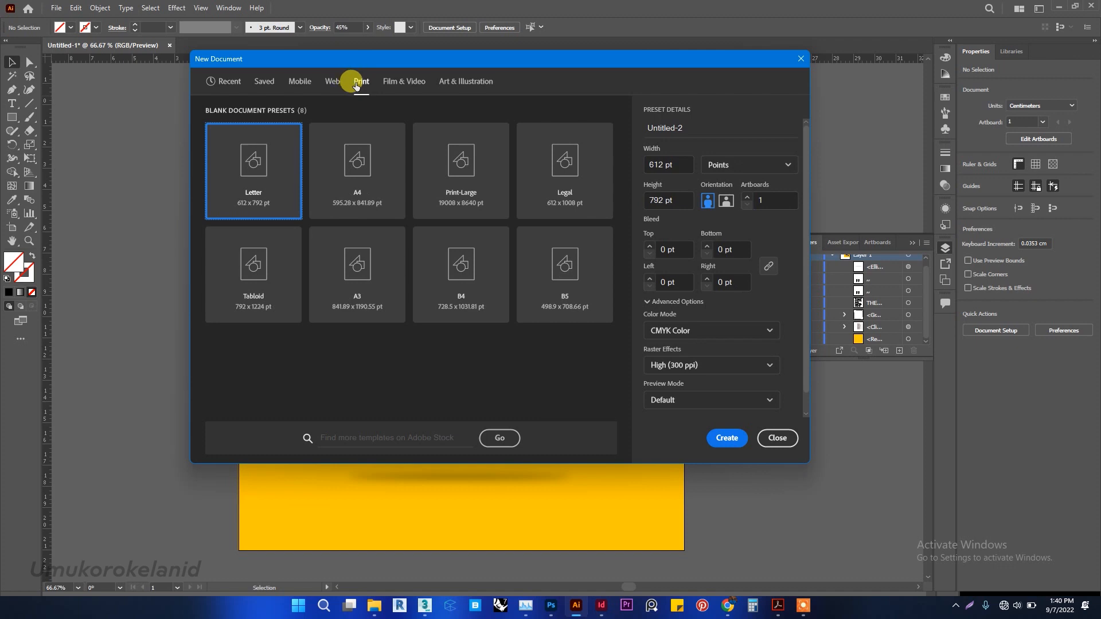
left_click(394, 189)
left_click(718, 165)
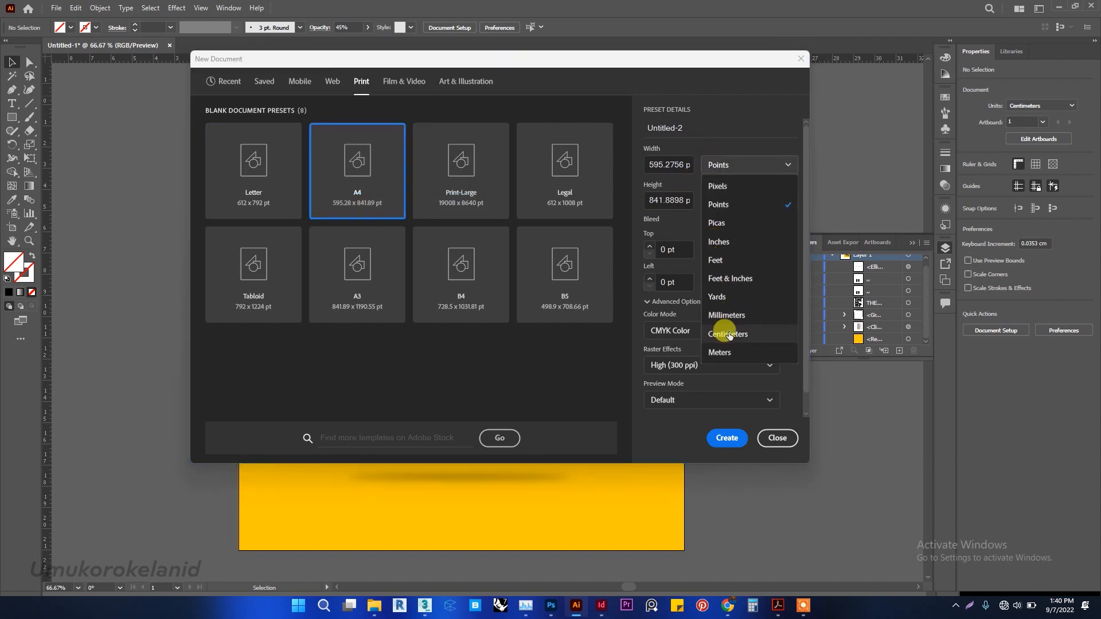
left_click(729, 334)
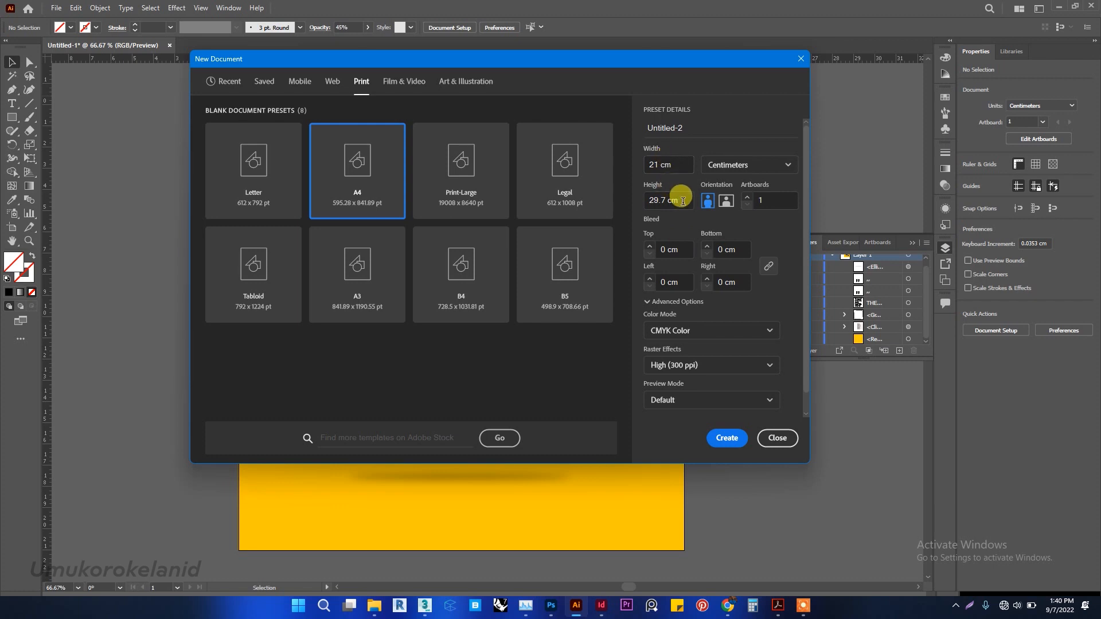
Set the new document's height to 21 cm and color mode to RGB Color, and create it.
left_click_drag(679, 199, 640, 201)
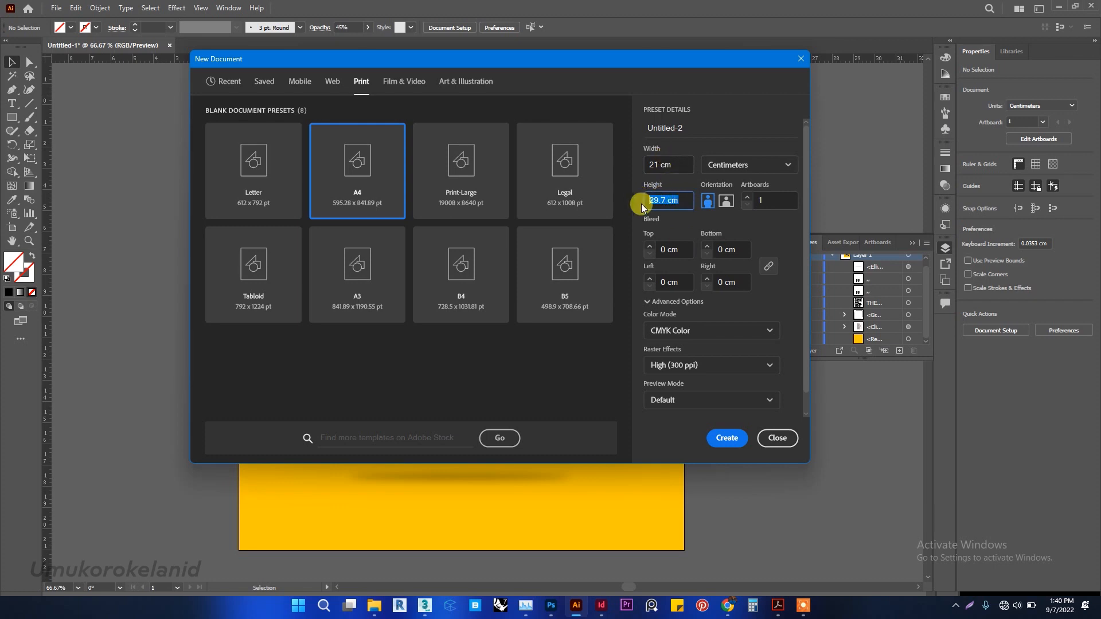
type("21")
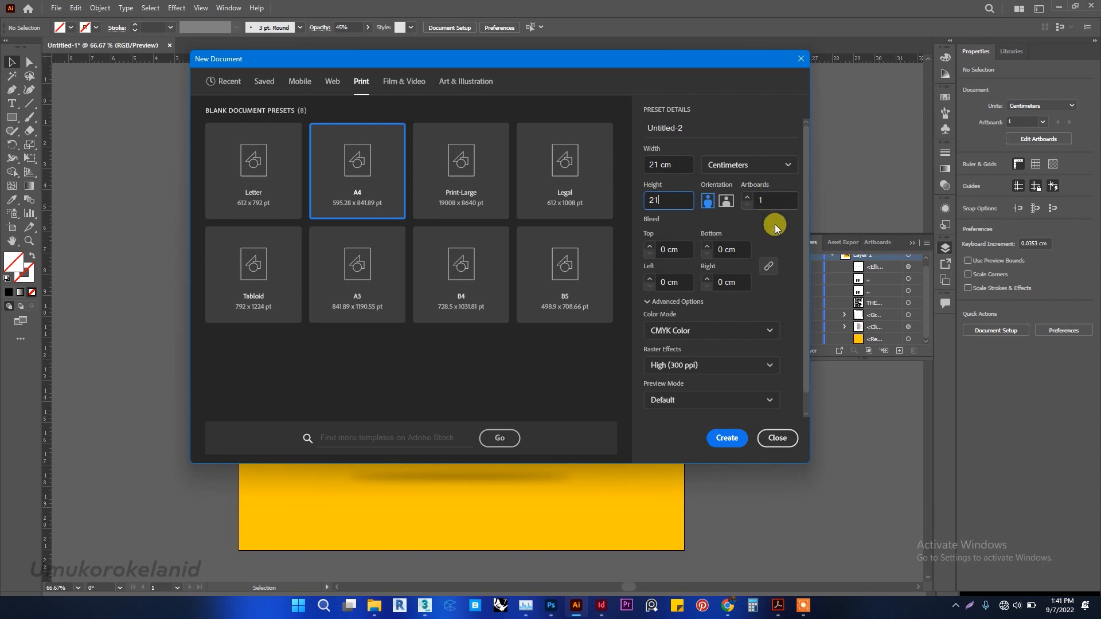
left_click(736, 332)
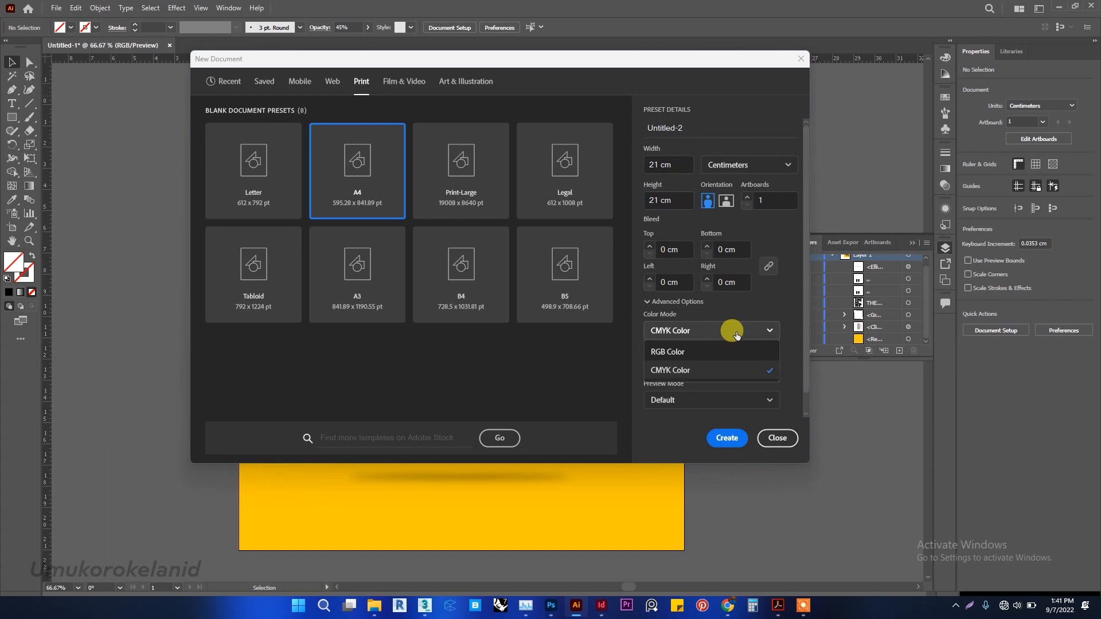
left_click(731, 351)
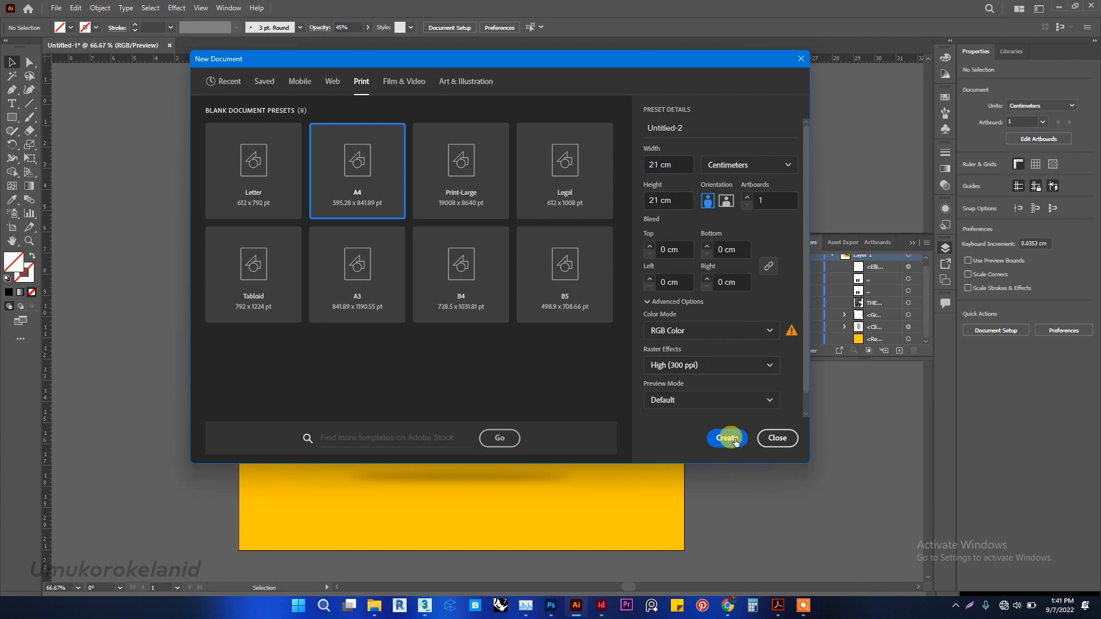
left_click(734, 440)
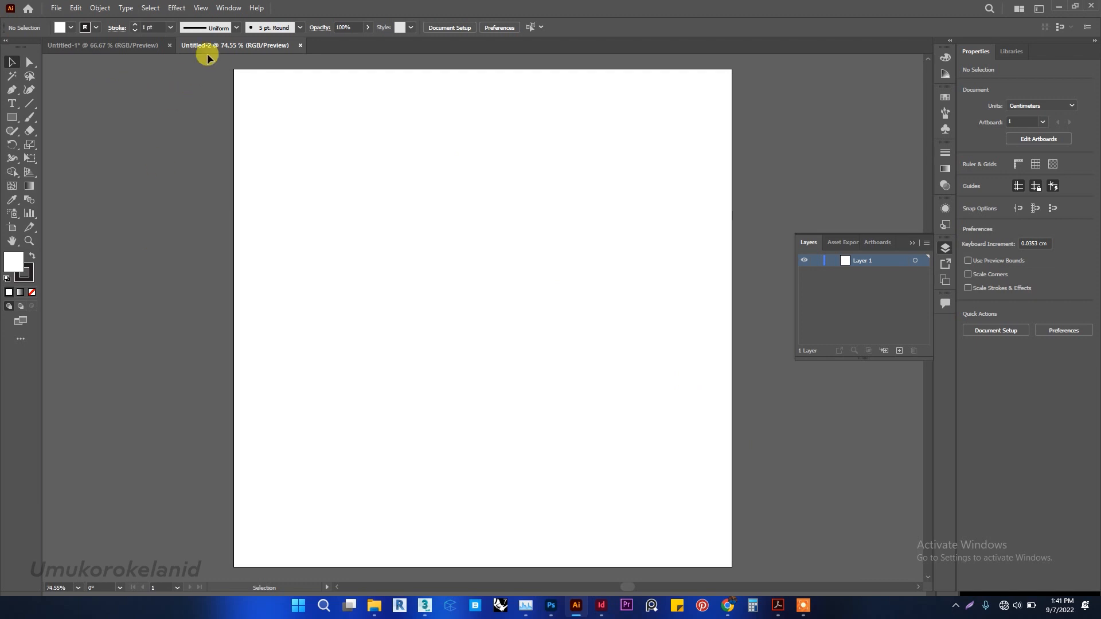
Show the document rulers and check the measurement unit set on both of them.
left_click(202, 8)
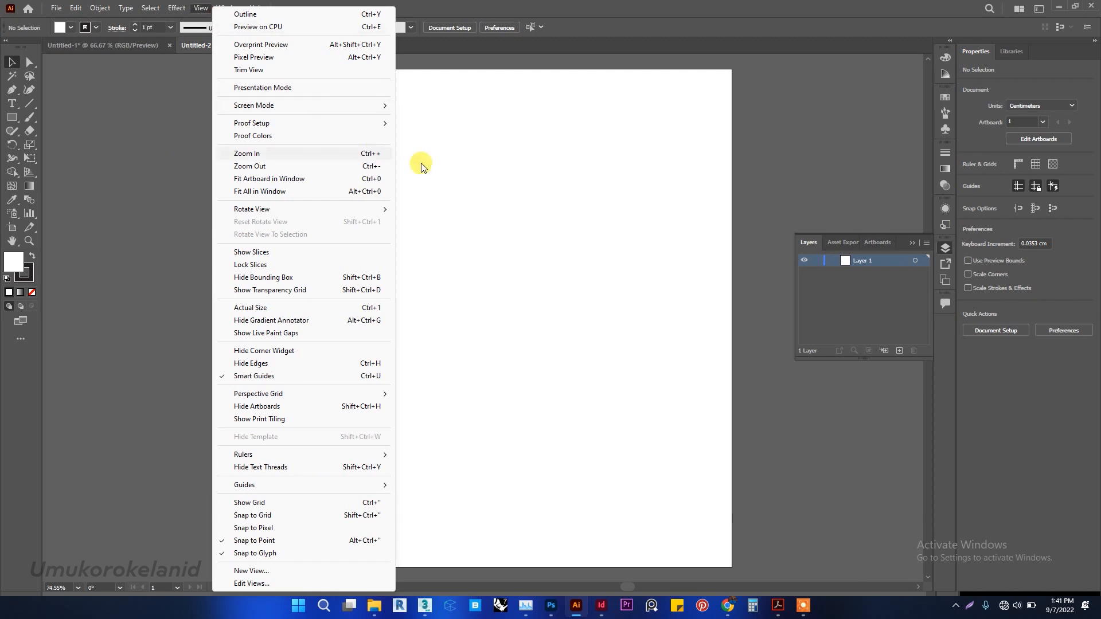
left_click(535, 361)
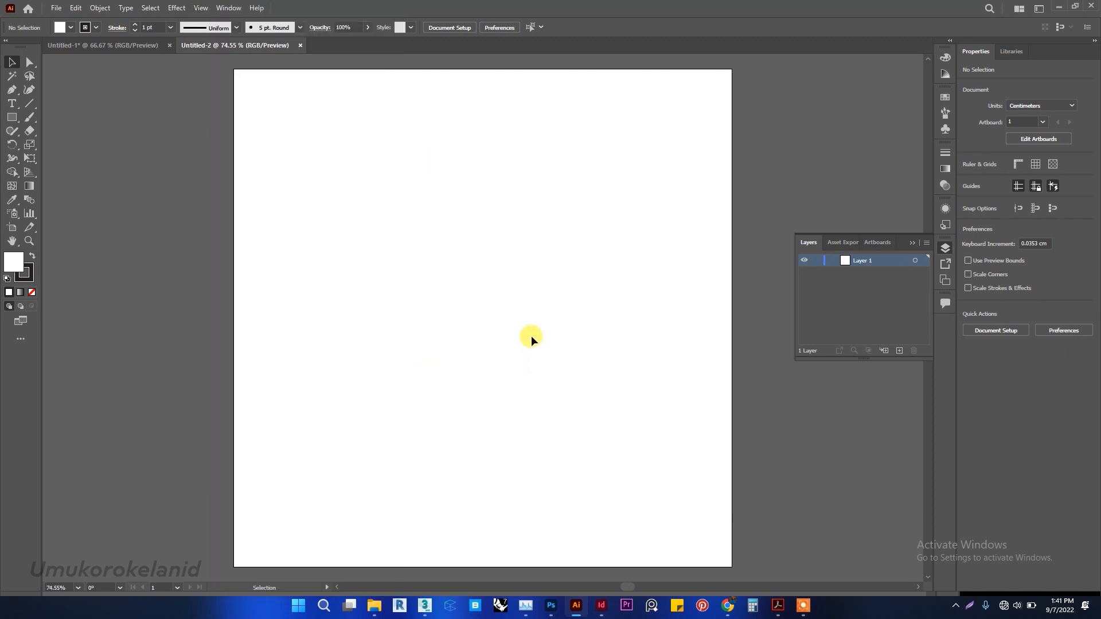
key("XF86AudioMute")
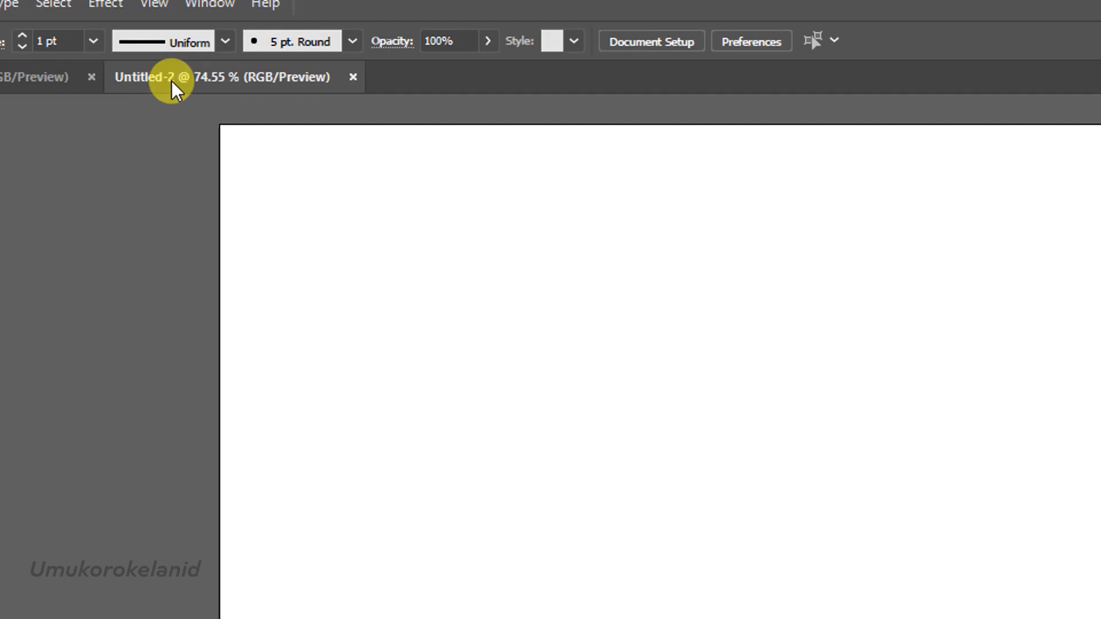
left_click(171, 27)
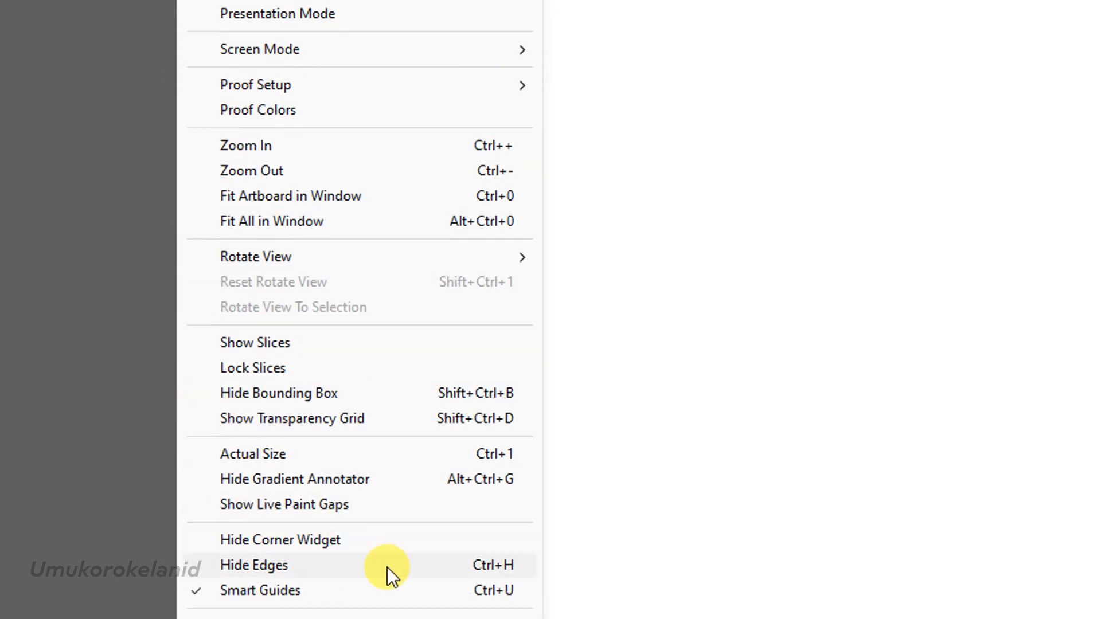
mouse_move(487, 528)
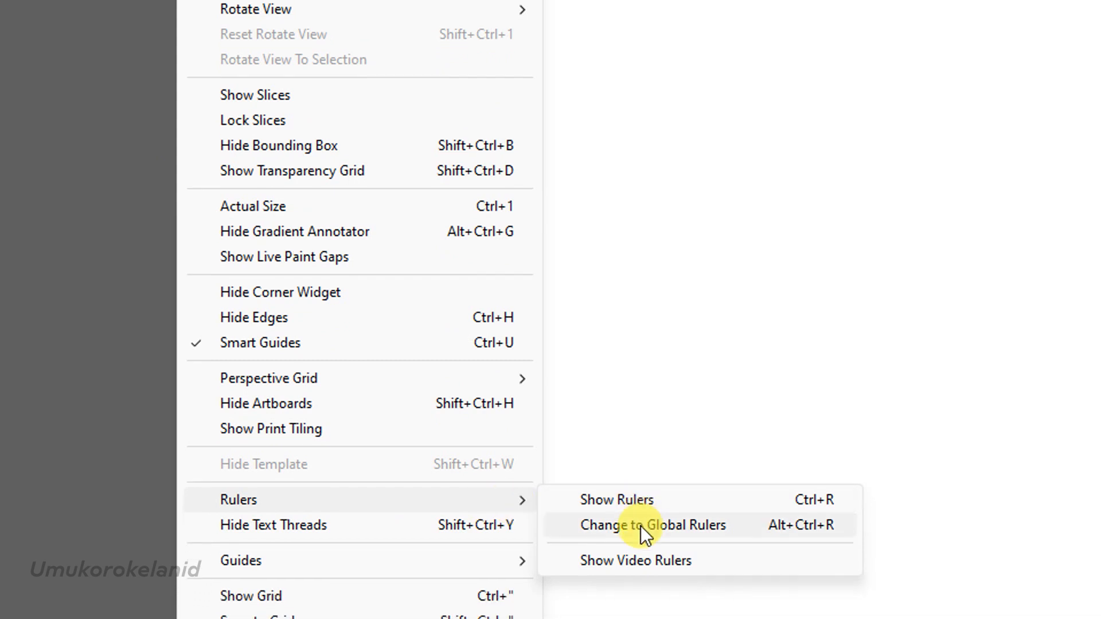
left_click(643, 508)
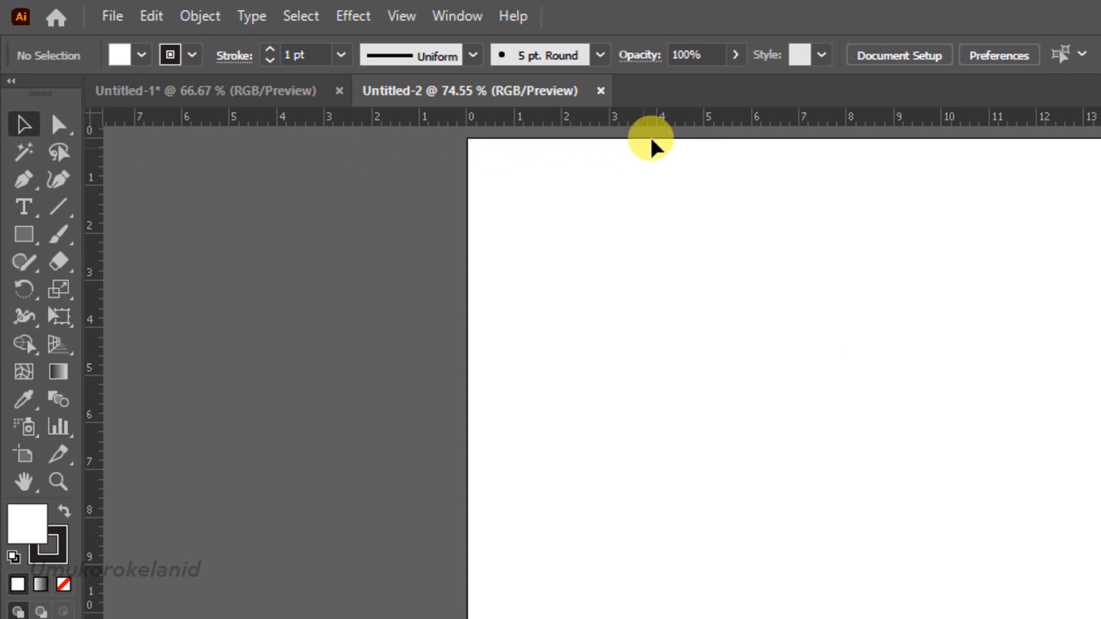
right_click(667, 120)
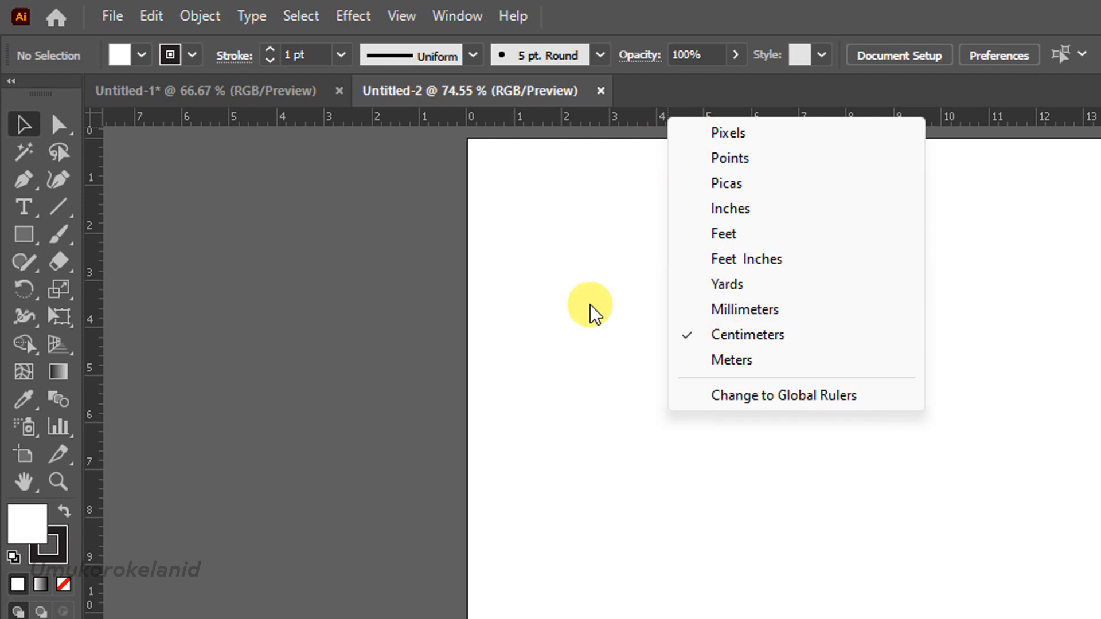
right_click(96, 339)
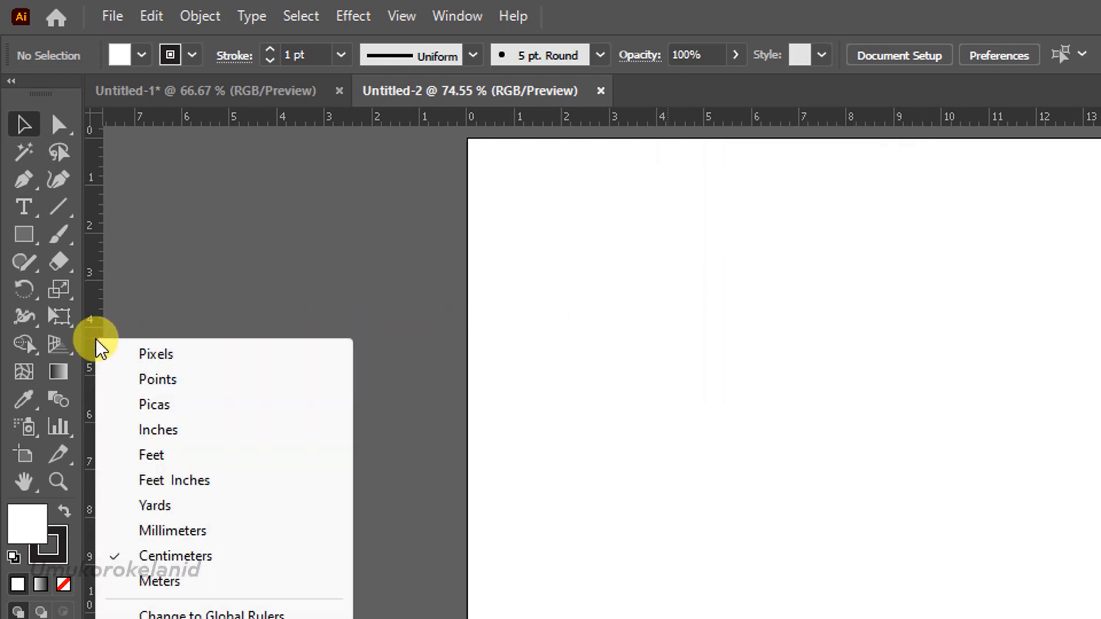
left_click(569, 365)
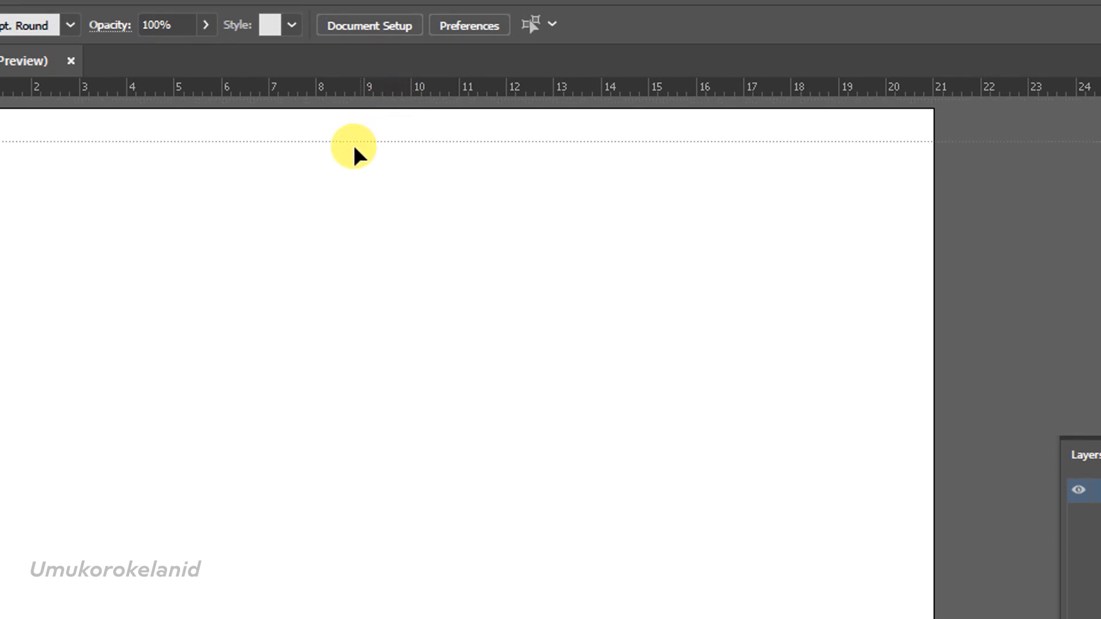
Place a horizontal guide and a vertical guide, each at 3 cm from the artboard's top and left edges.
left_click_drag(253, 156, 163, 203)
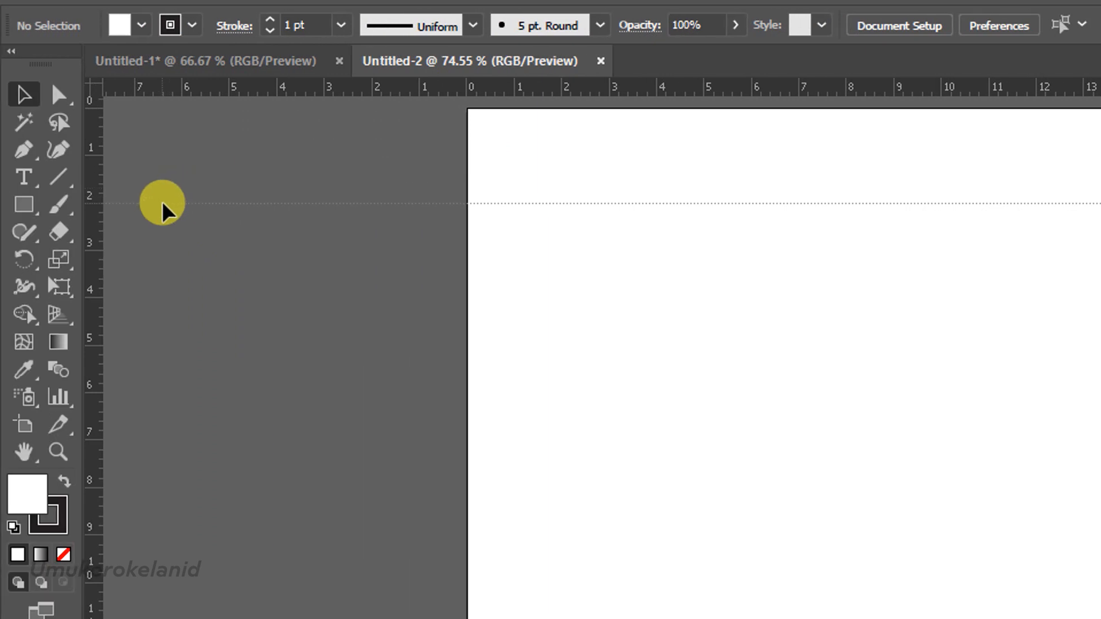
left_click_drag(162, 203, 198, 252)
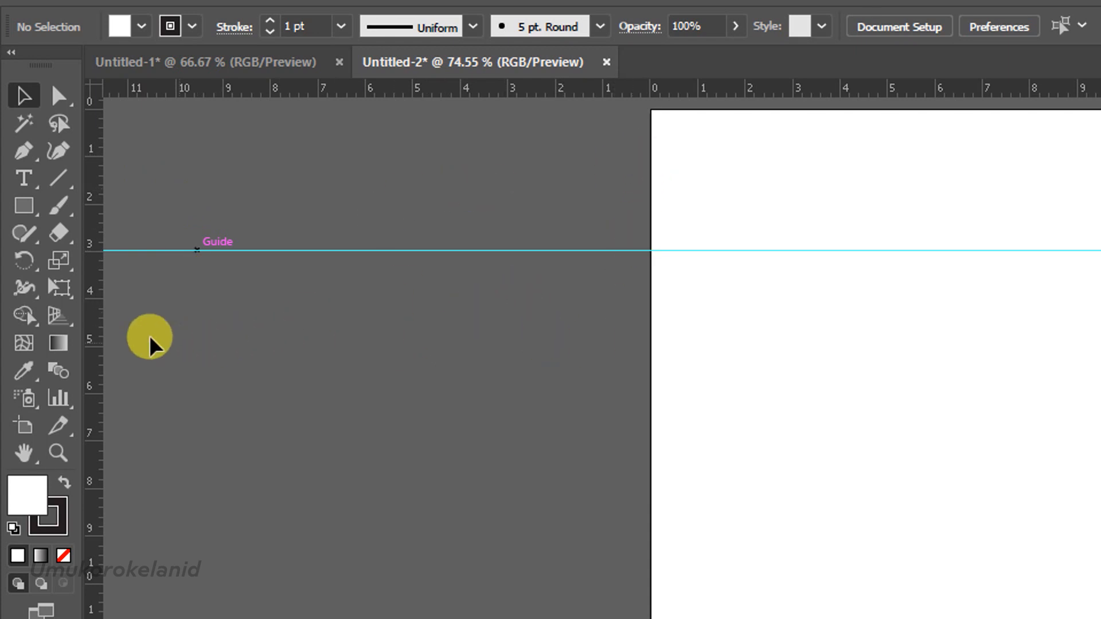
left_click_drag(577, 256, 794, 175)
left_click_drag(794, 174, 793, 173)
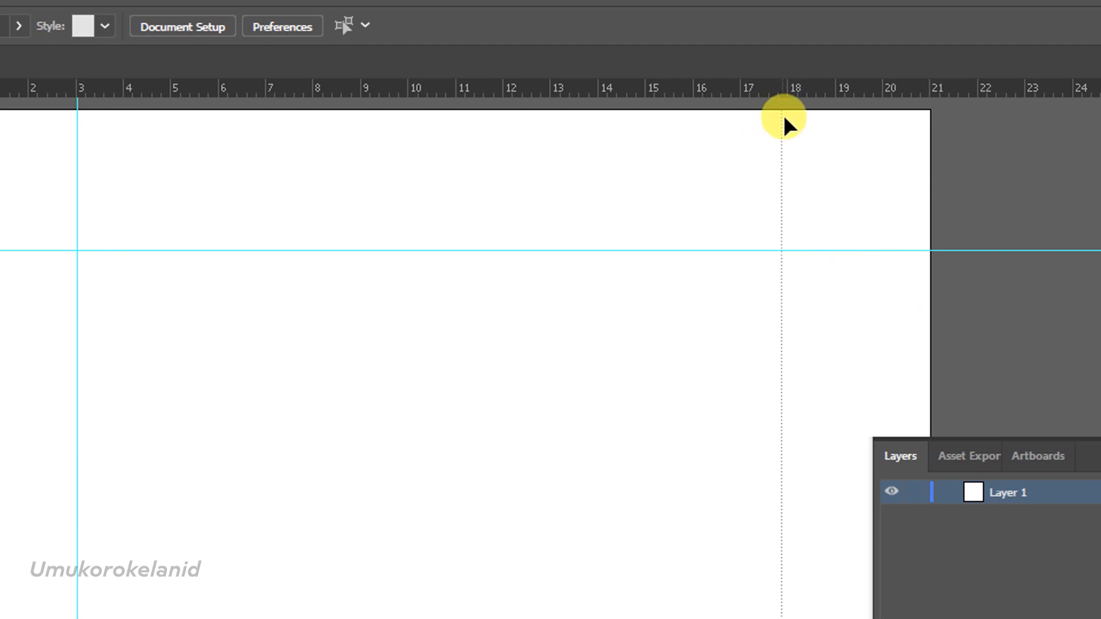
Place a second vertical guide and a second horizontal guide at 18 cm on the rulers.
left_click_drag(786, 113, 786, 115)
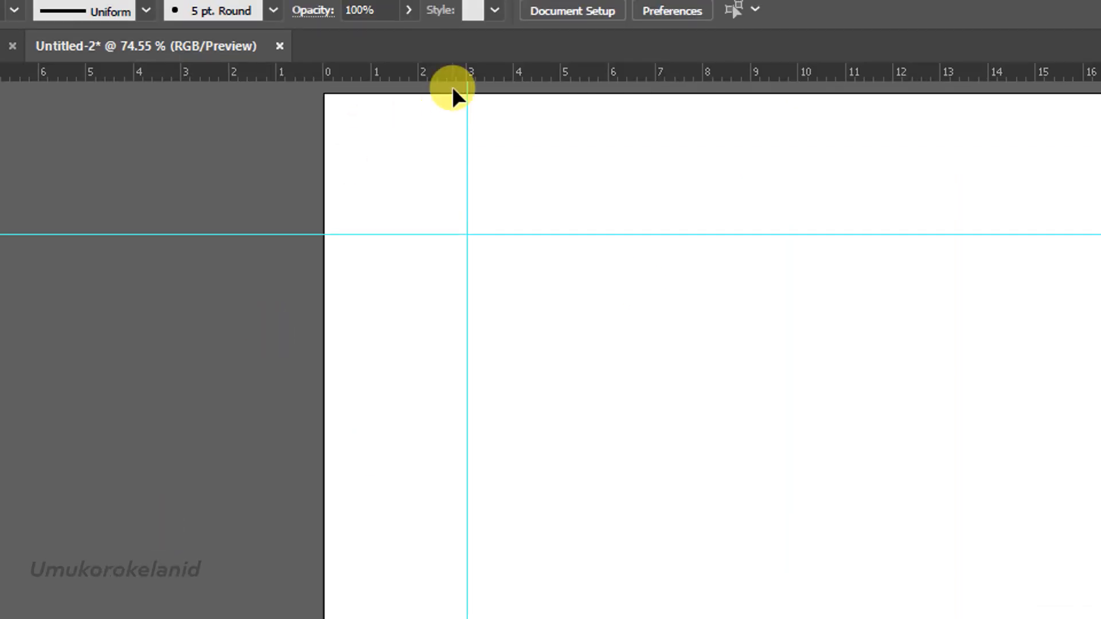
left_click_drag(445, 76, 441, 101)
left_click_drag(342, 418, 223, 618)
left_click_drag(228, 523, 224, 384)
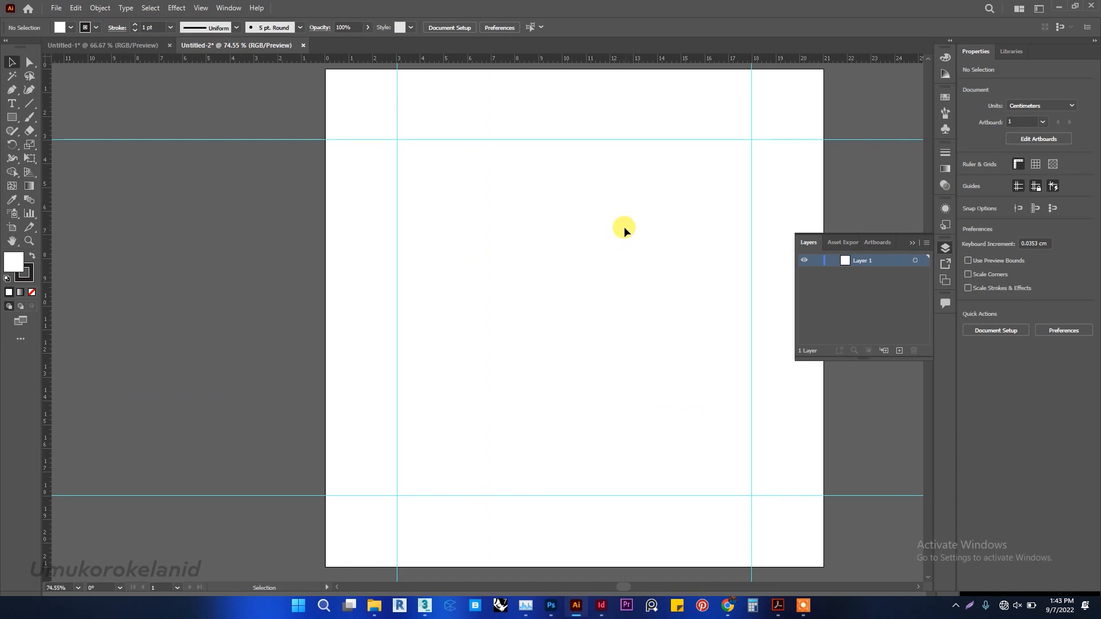
Draw a square of about 14.93 cm between the guide intersections with the Rectangle tool.
scroll(605, 227, "down", 1)
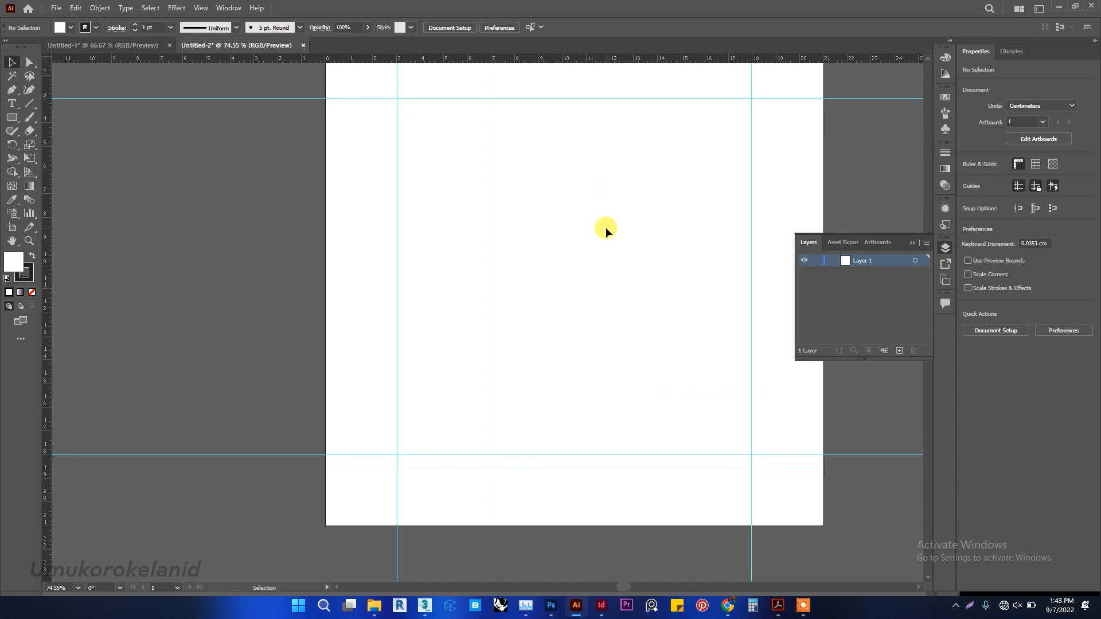
scroll(607, 225, "up", 2)
scroll(608, 224, "right", 1)
scroll(608, 226, "right", 2)
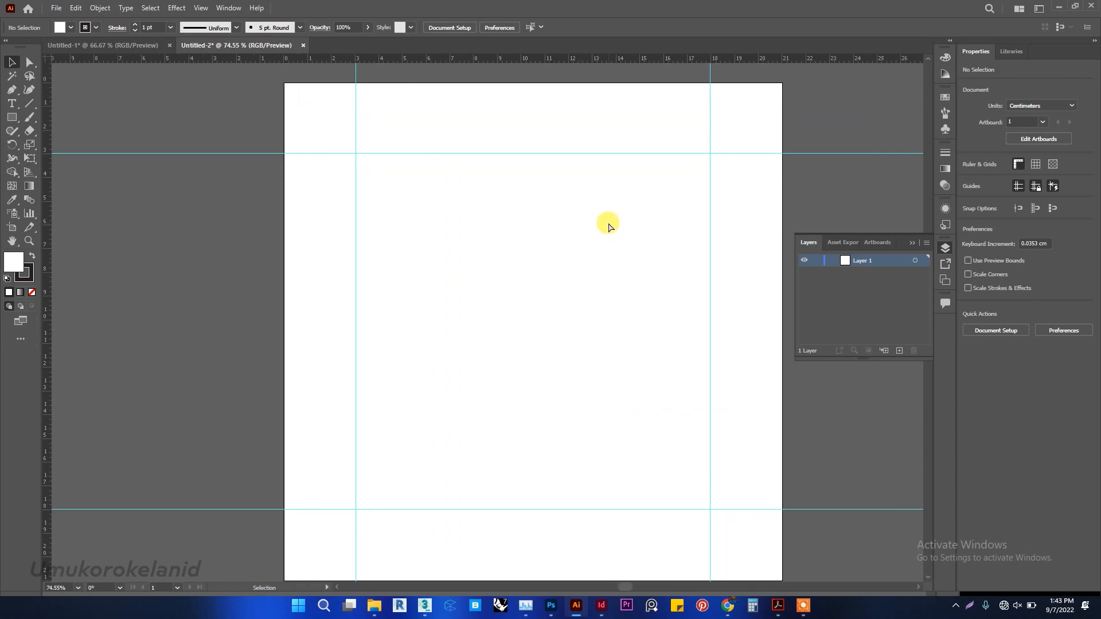
scroll(608, 226, "right", 1)
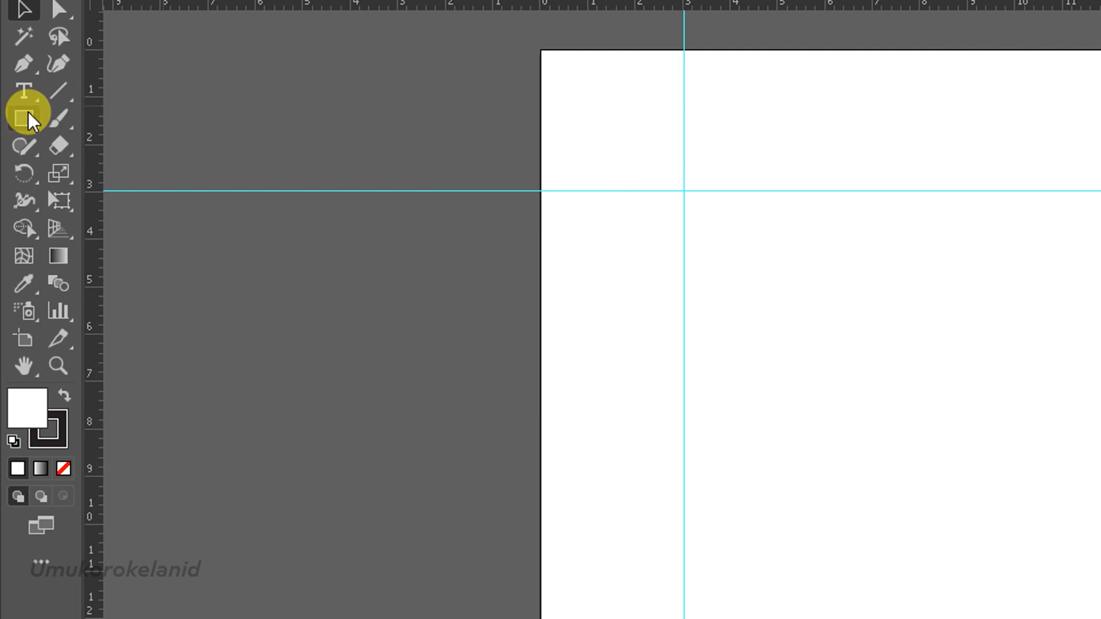
left_click(27, 115)
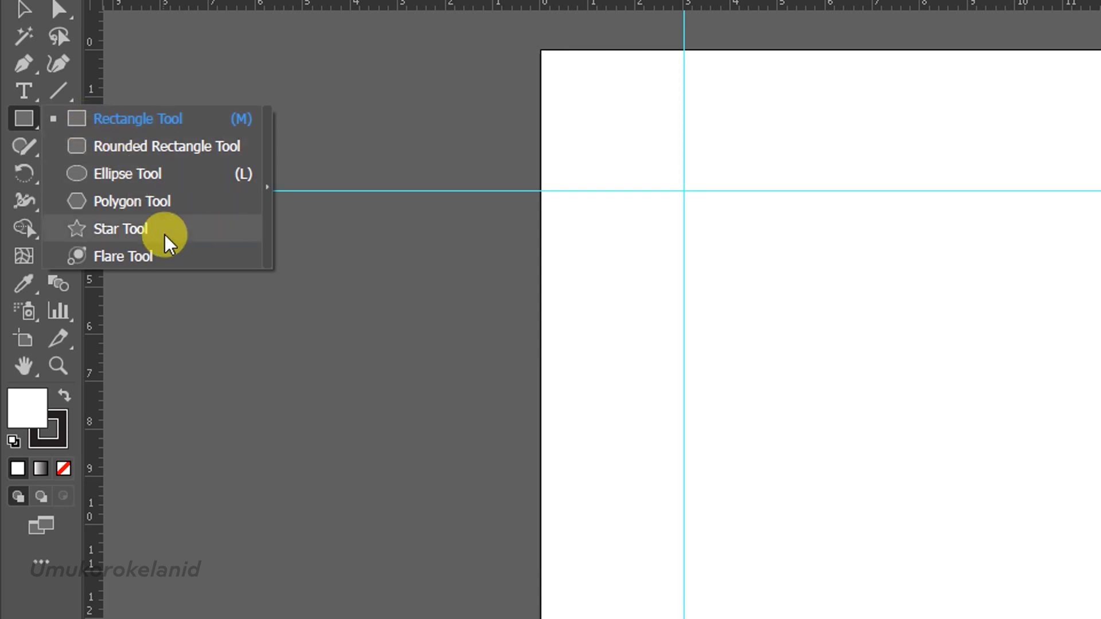
left_click(122, 121)
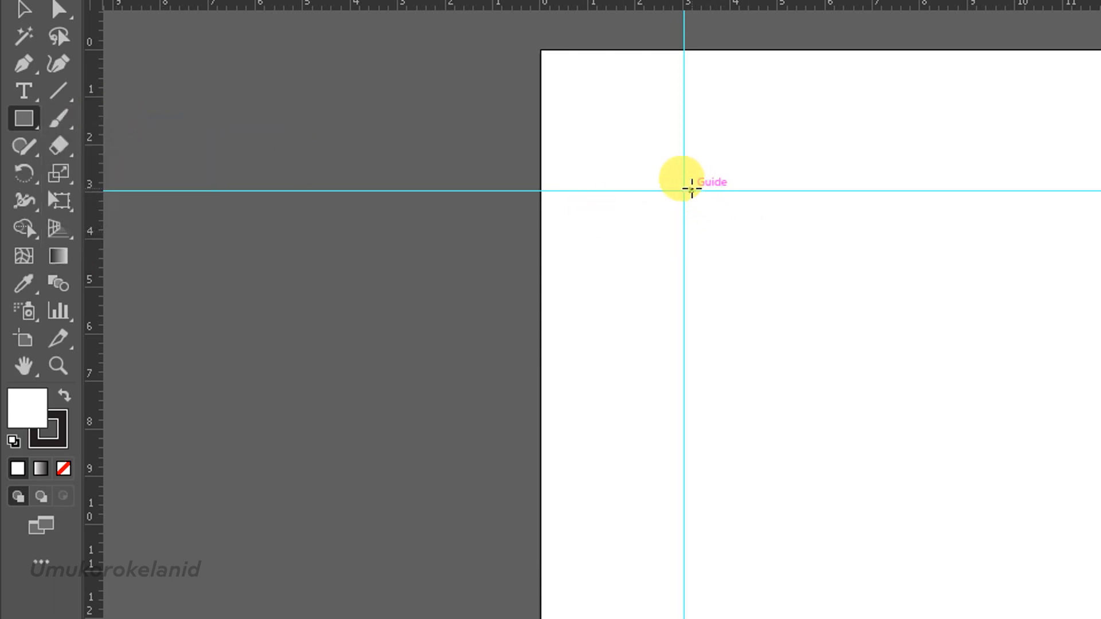
left_click_drag(684, 190, 1100, 618)
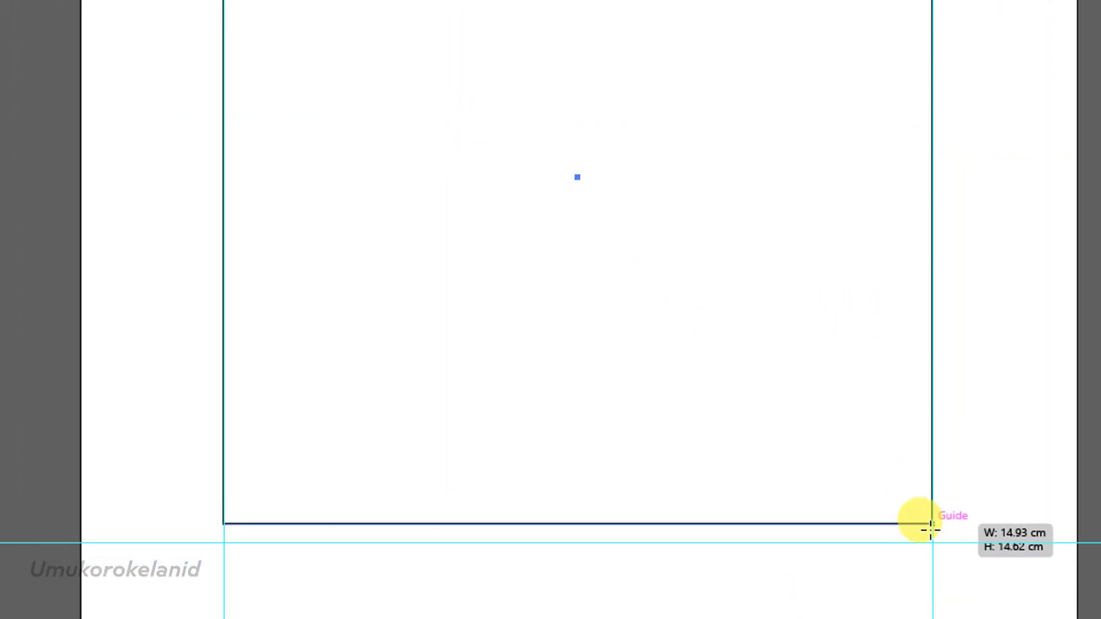
mouse_move(930, 531)
left_mouse_down()
mouse_move(933, 543)
mouse_move(932, 518)
left_mouse_up()
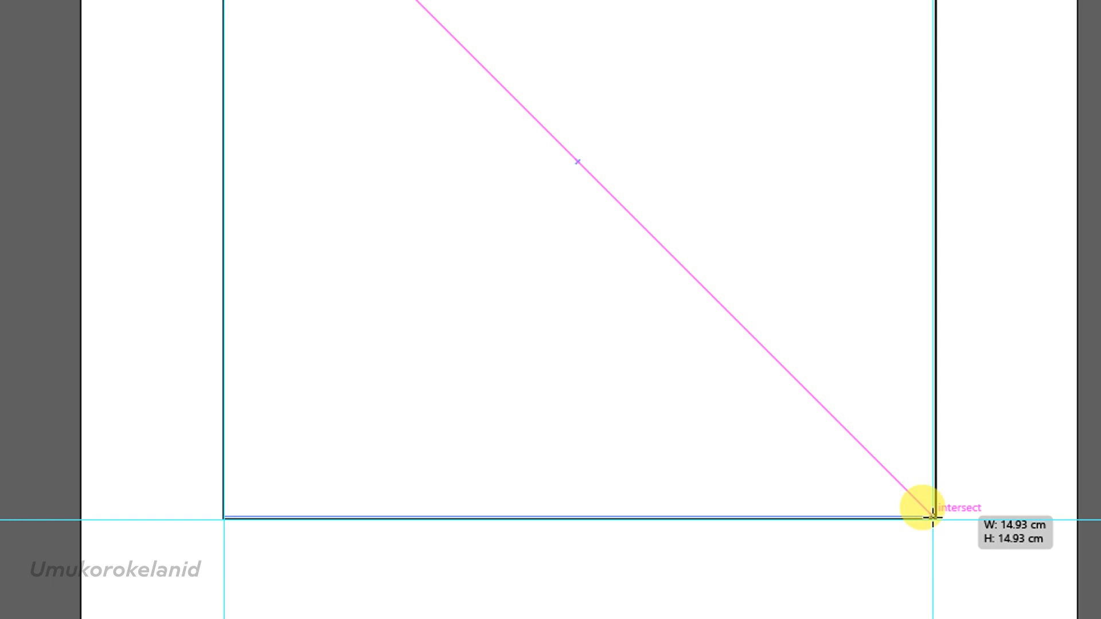
left_click_drag(932, 517, 930, 517)
Draw a square of about 4.8 cm over the large square's upper-left corner and copy it onto the lower-right corner.
scroll(845, 92, "up", 5)
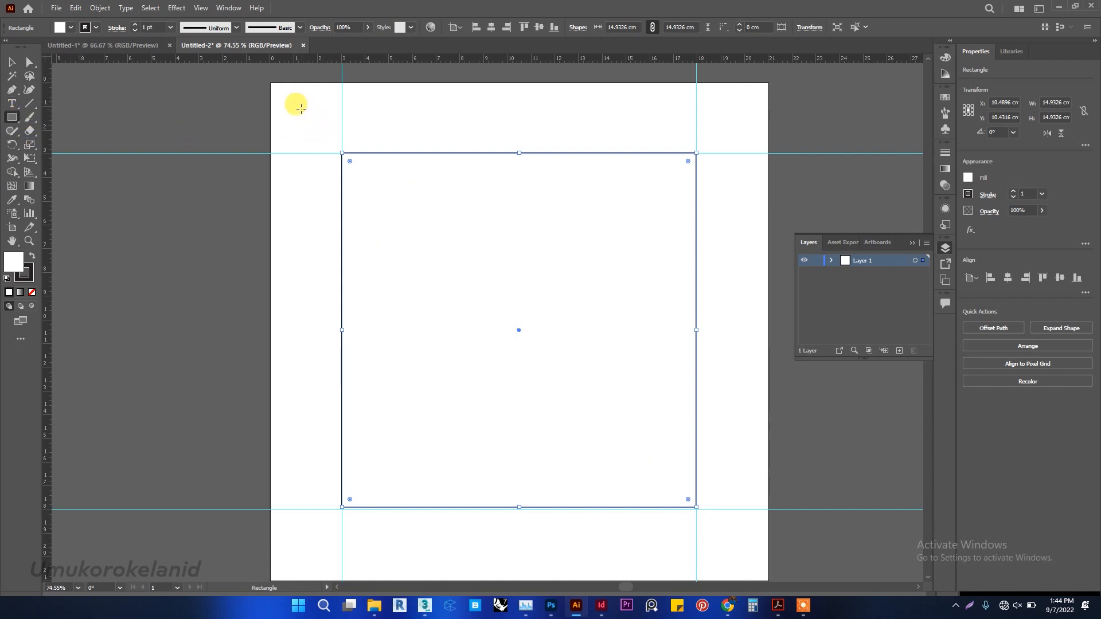
left_click_drag(299, 107, 414, 220)
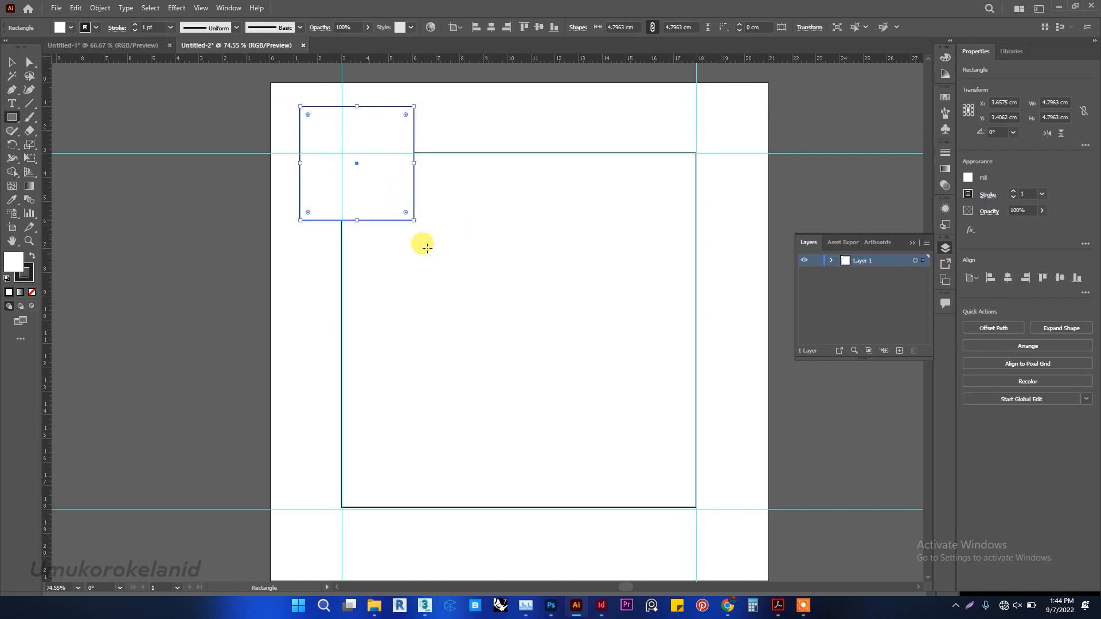
left_click(12, 65)
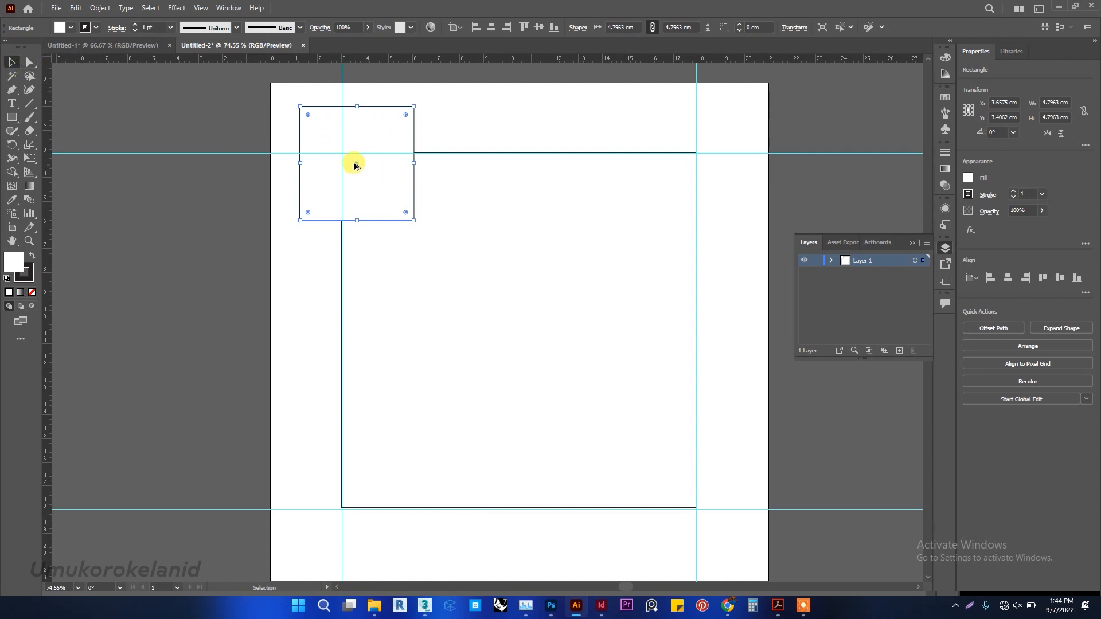
left_click_drag(359, 167, 694, 510)
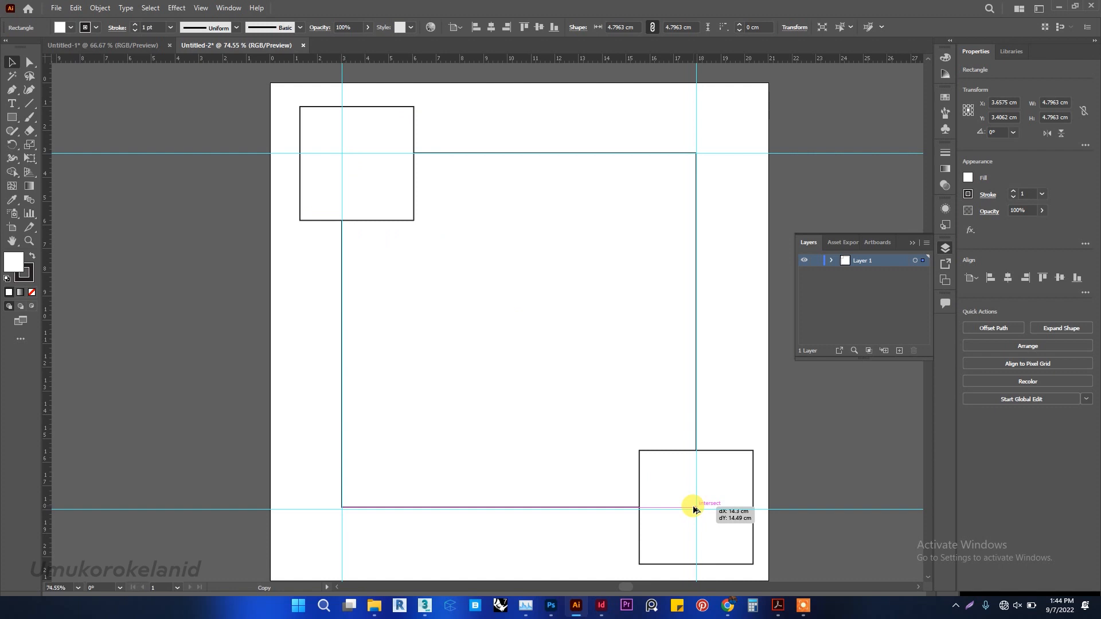
Place the small square's copy centred on the large square's lower-right corner, and select all three squares.
left_click_drag(694, 510, 694, 509)
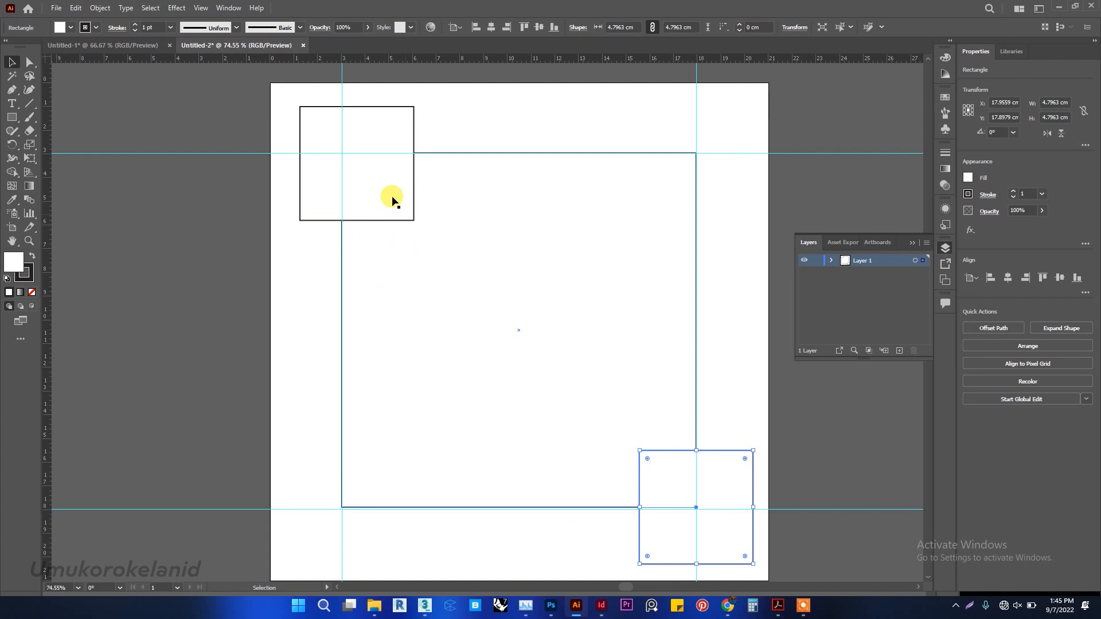
left_click(413, 113)
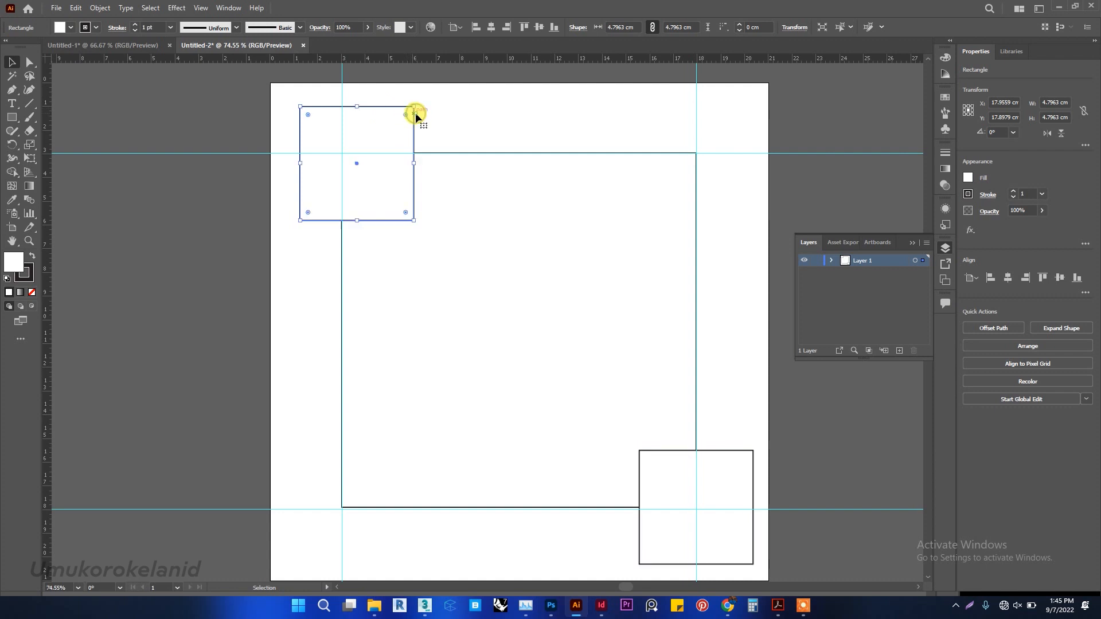
left_click_drag(281, 90, 755, 554)
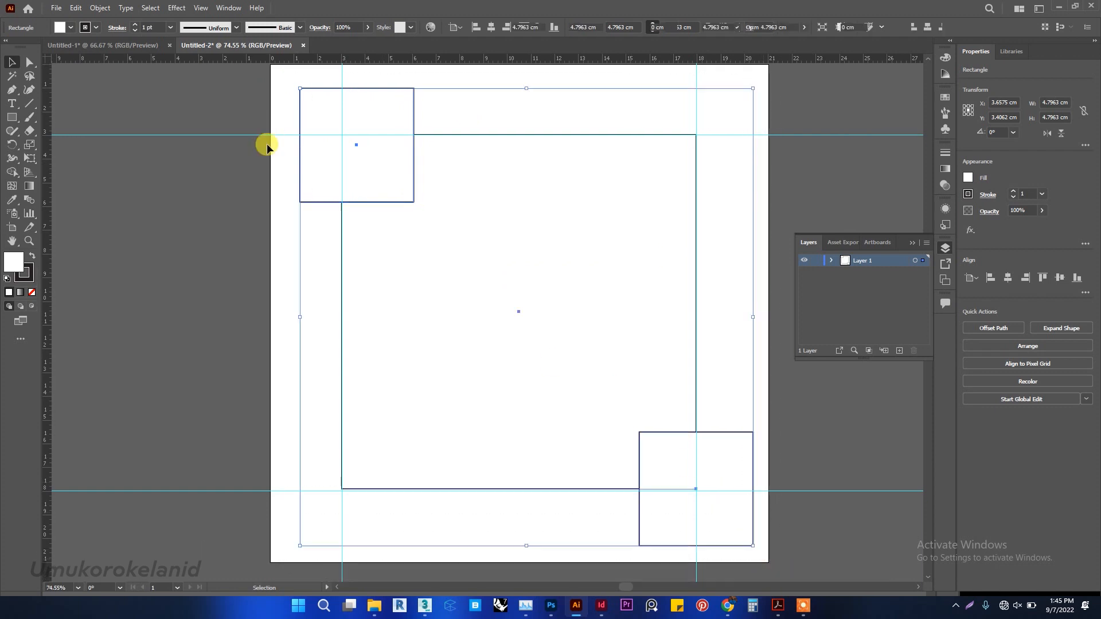
left_click(71, 27)
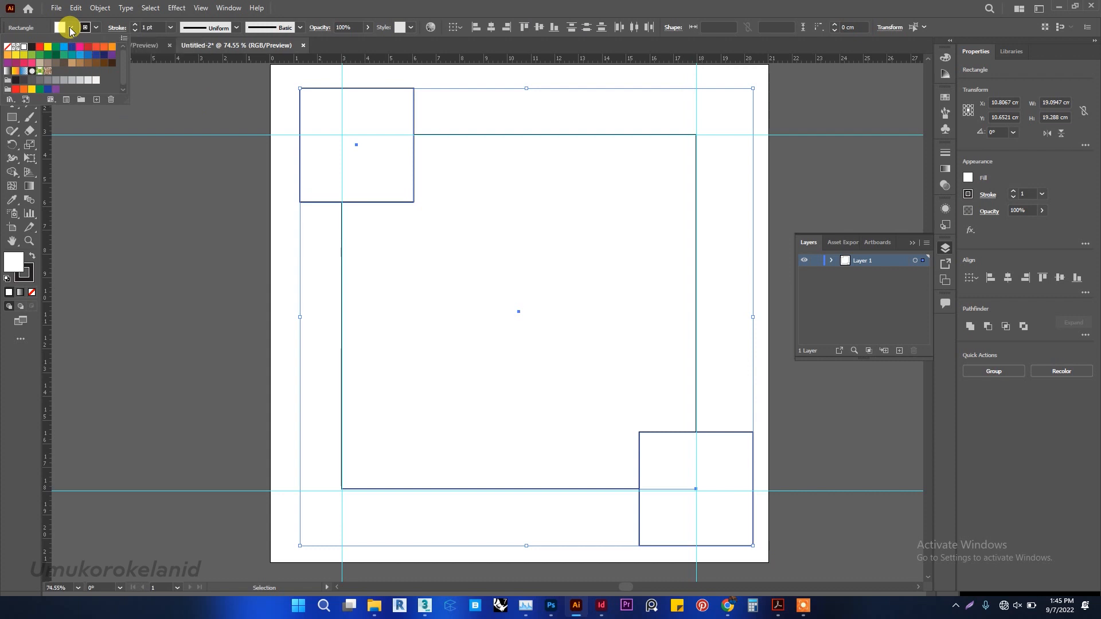
left_click(7, 47)
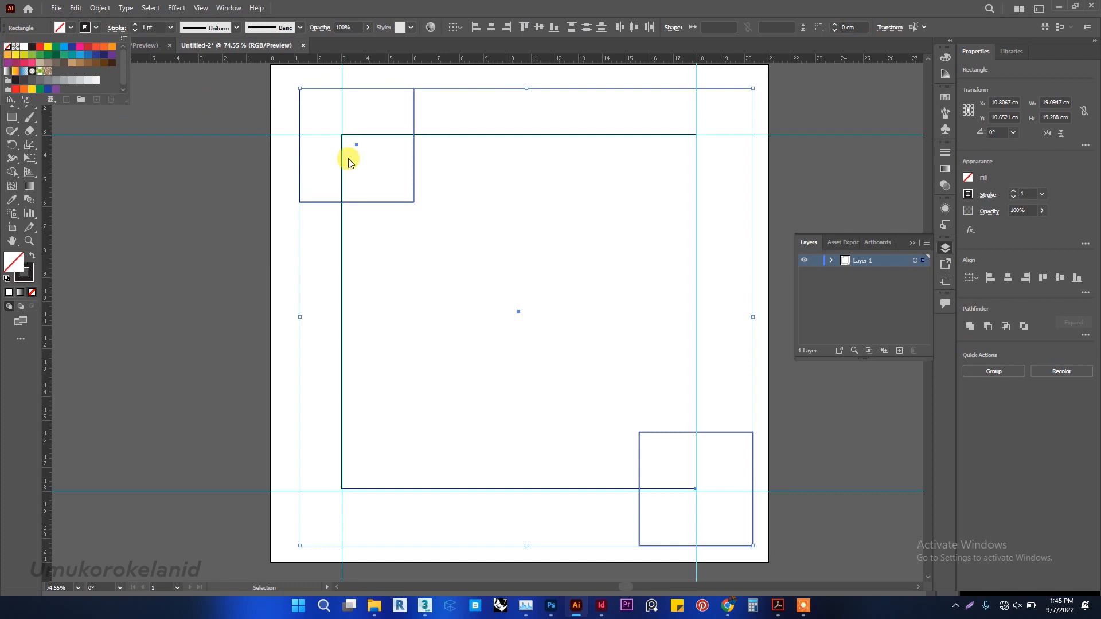
left_click(571, 263)
key("ctrl+z")
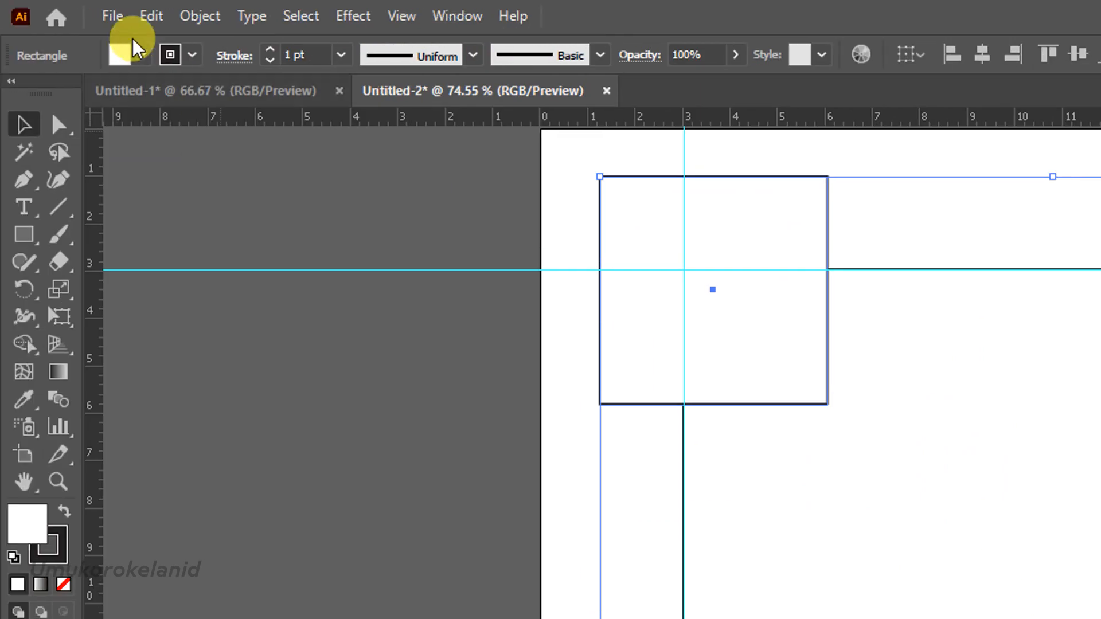
Set the fill of the three selected squares to None and deselect them.
left_click(140, 56)
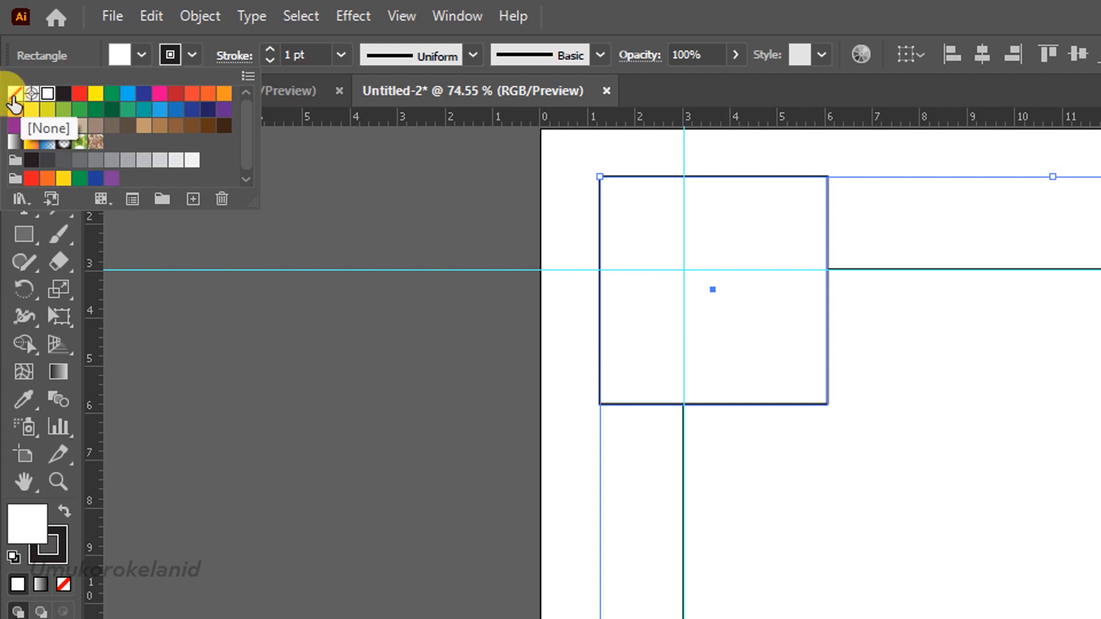
left_click(16, 102)
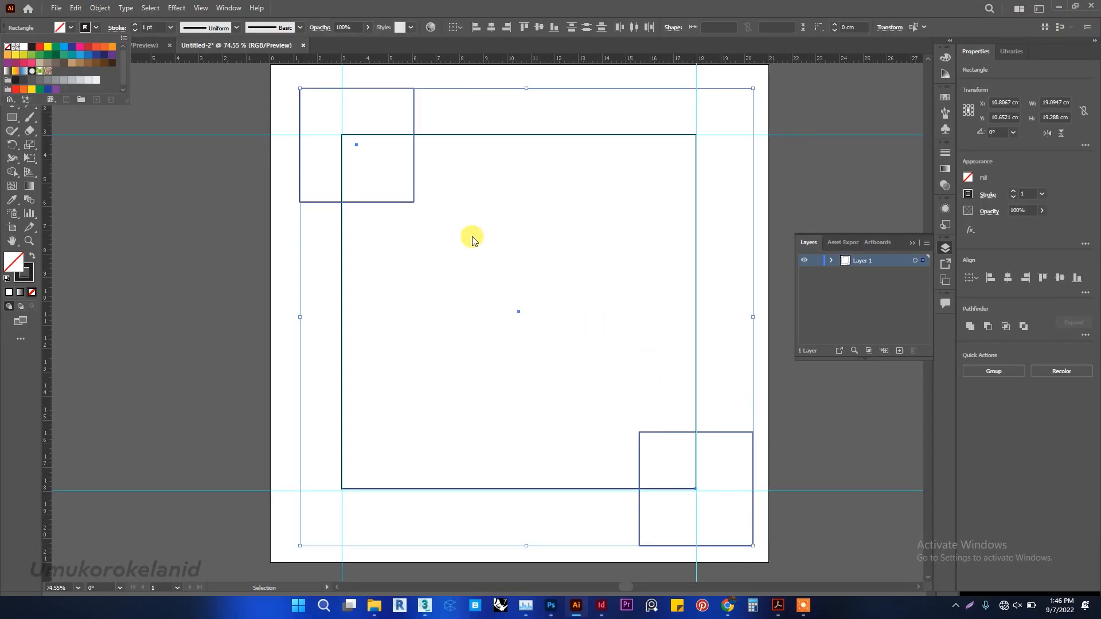
left_click(471, 238)
left_click(181, 128)
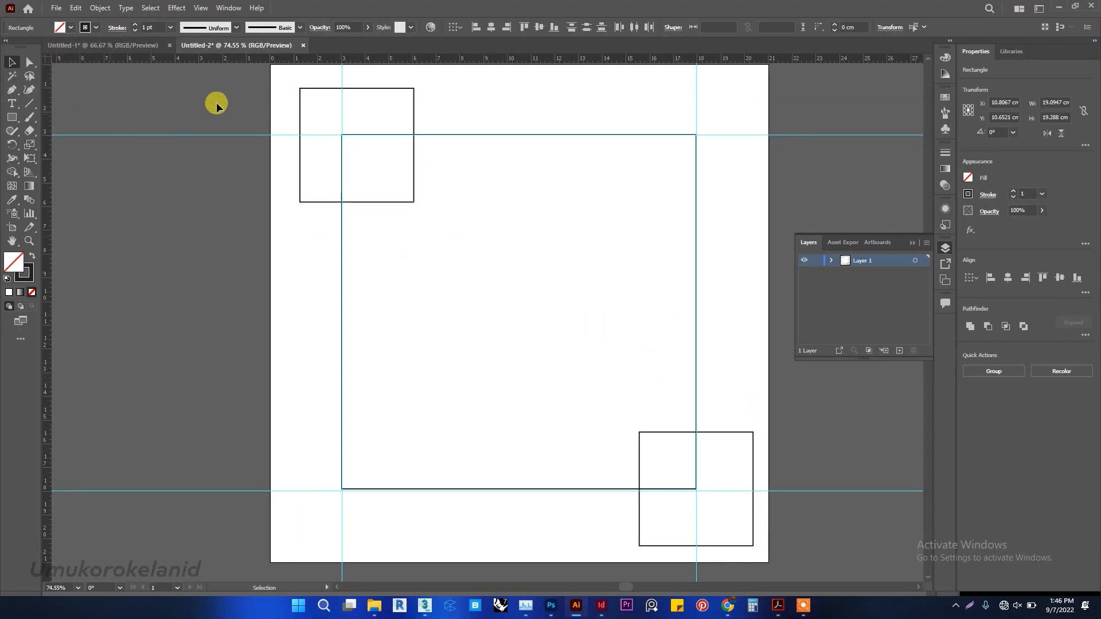
Apply the Pathfinder Outline operation to all three squares.
left_click_drag(273, 74, 769, 579)
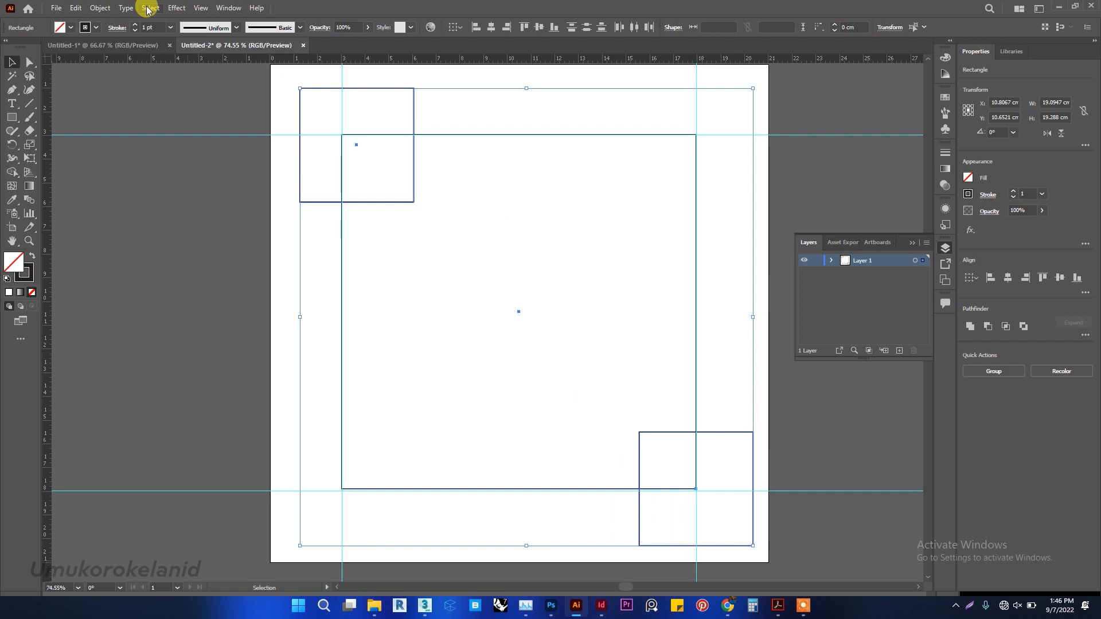
left_click(229, 9)
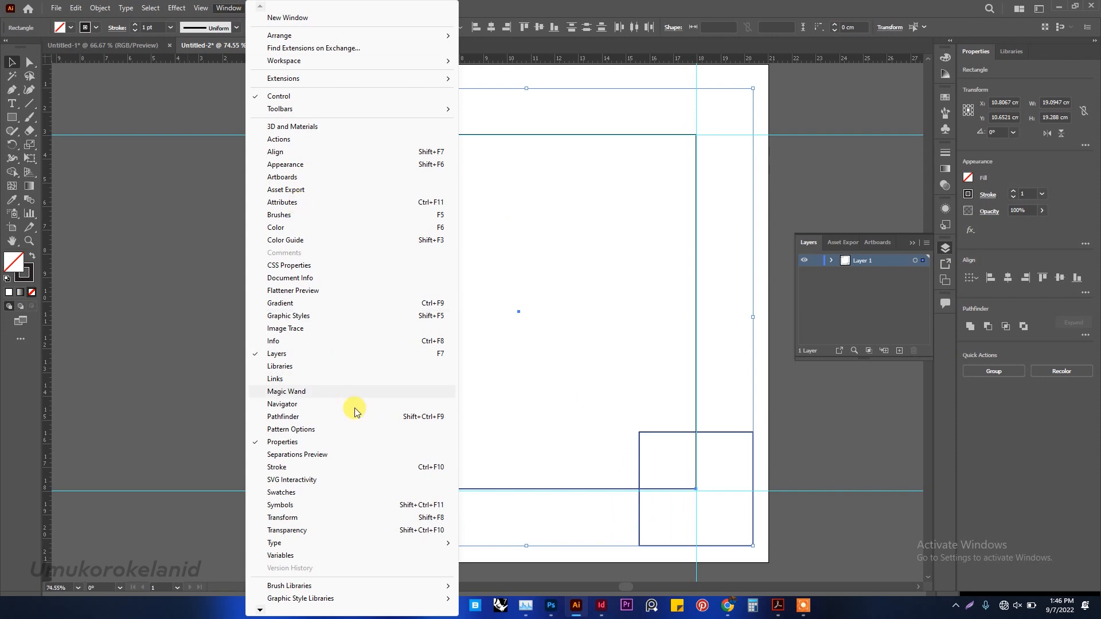
left_click(378, 419)
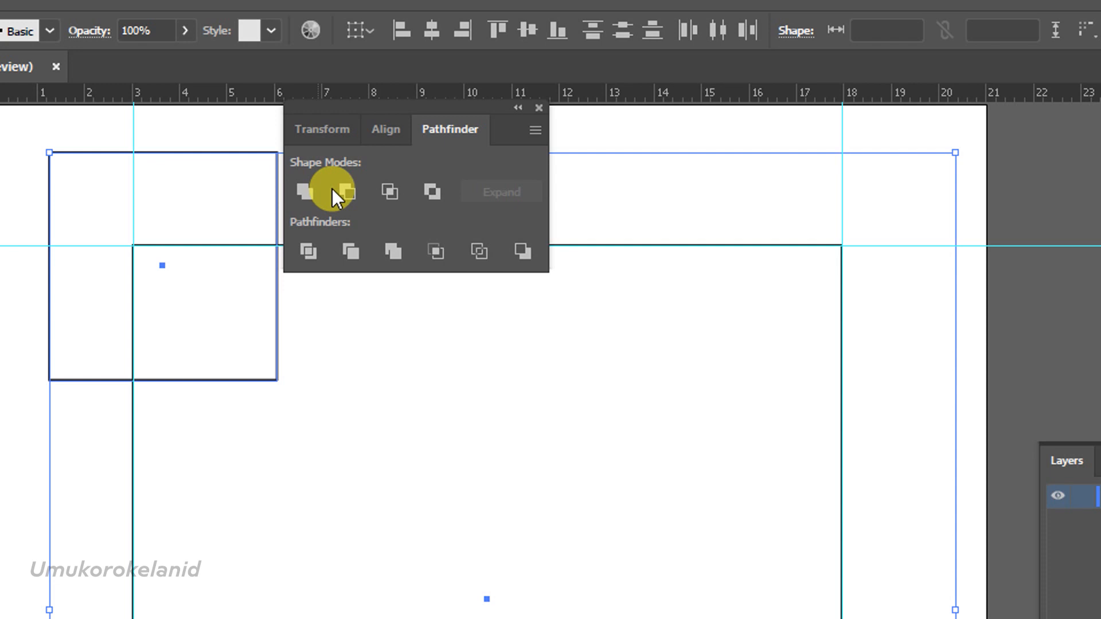
left_click(473, 253)
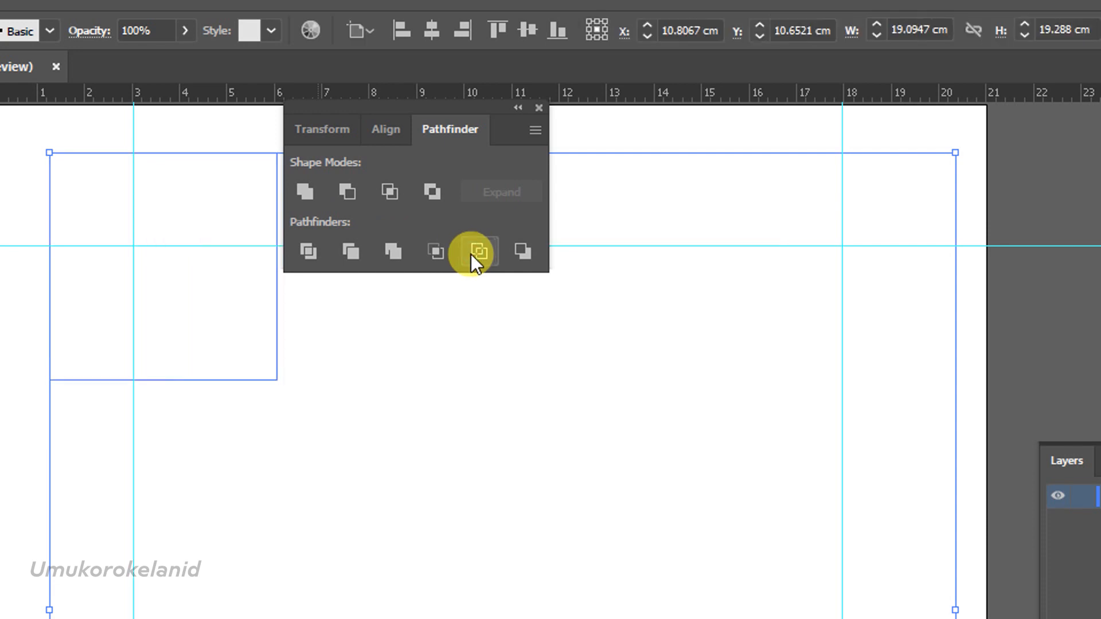
left_click(416, 381)
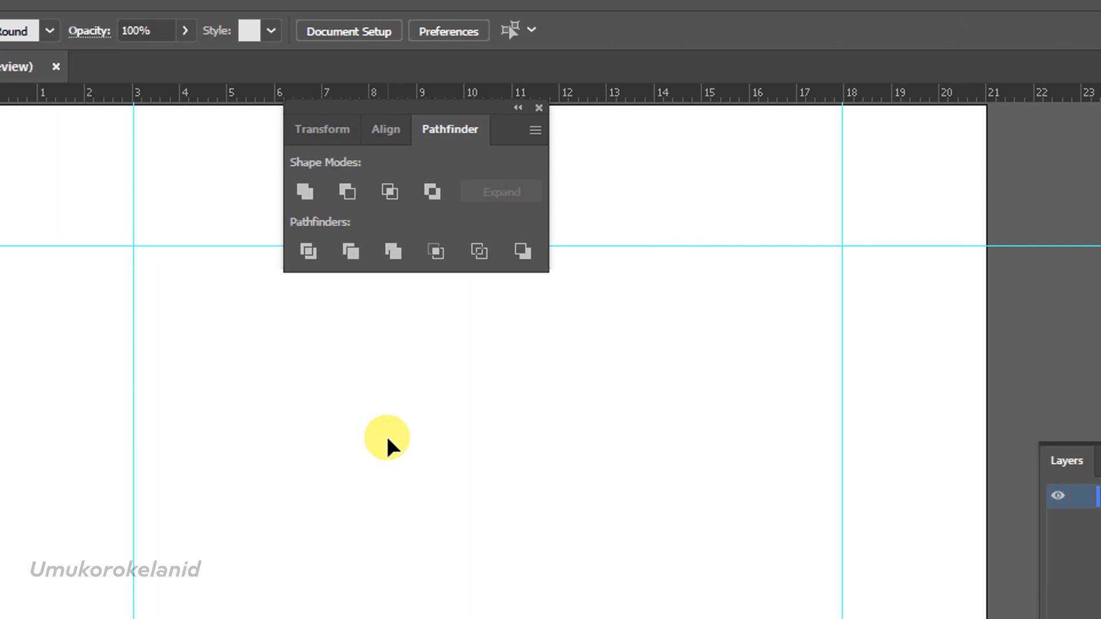
left_click(536, 106)
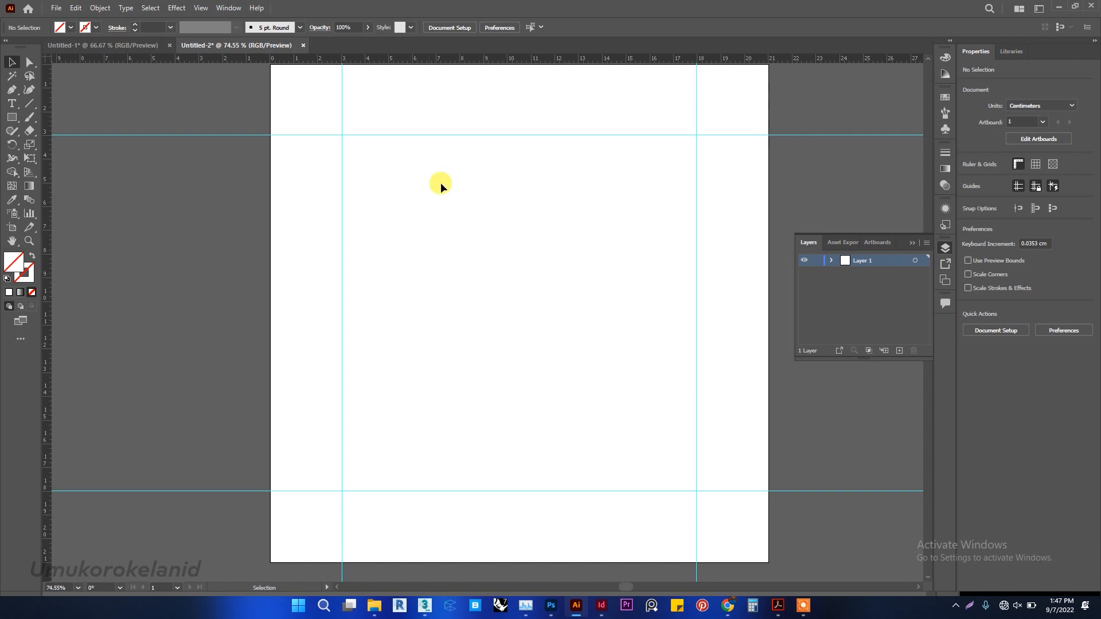
Give the outlined group a black stroke with a weight of 7 pt.
left_click_drag(240, 88, 799, 559)
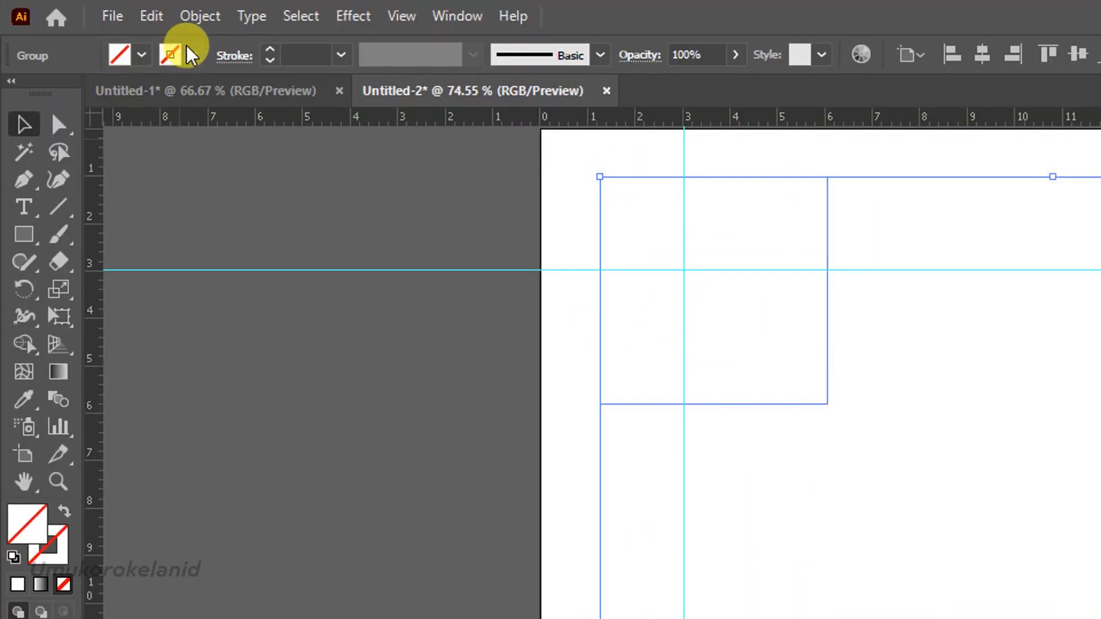
left_click(188, 54)
left_click(64, 94)
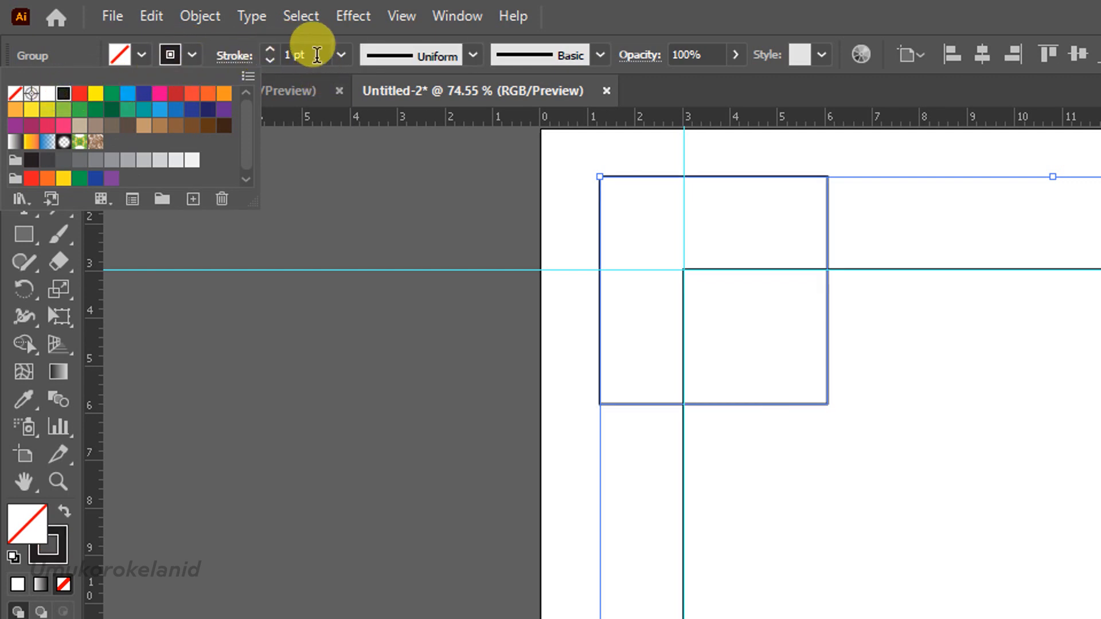
left_click(317, 54)
key("Up")
key("Up")
key("Up")
key("Up")
key("Up")
key("Up")
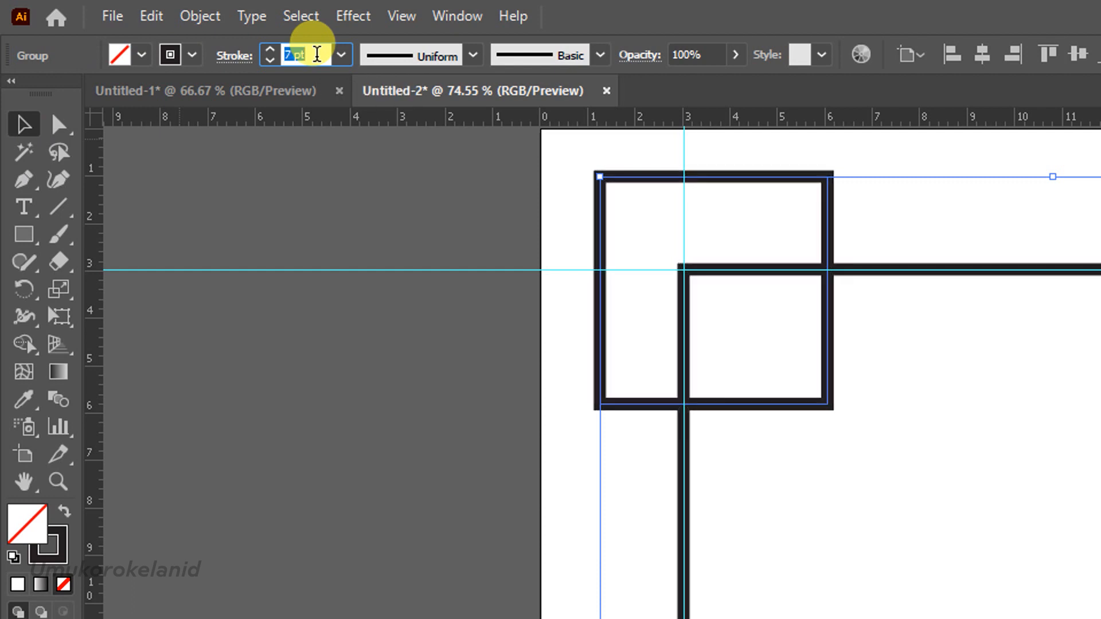
key("Return")
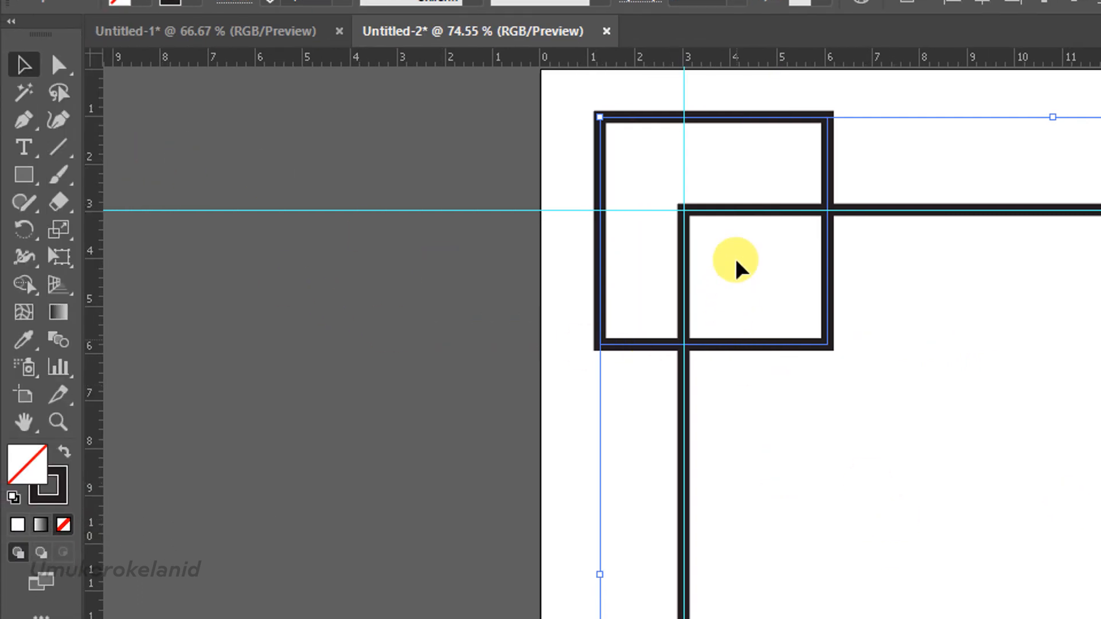
left_click(565, 326)
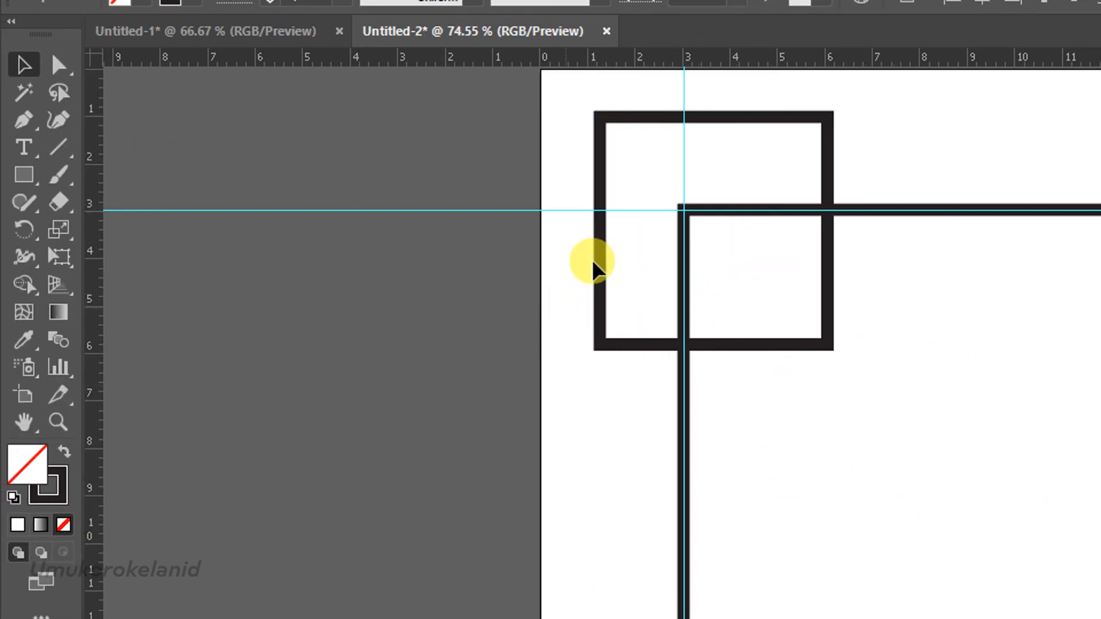
Isolate the group and delete the upper-left small square's segments together with the large square's corner piece inside it.
left_click(600, 261)
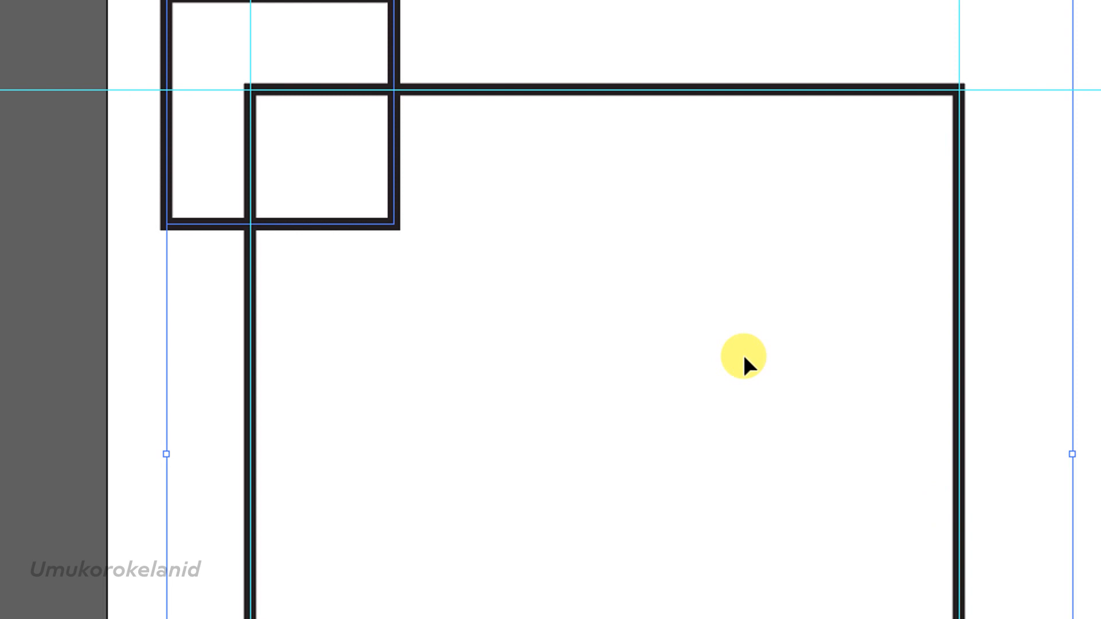
left_click(169, 150)
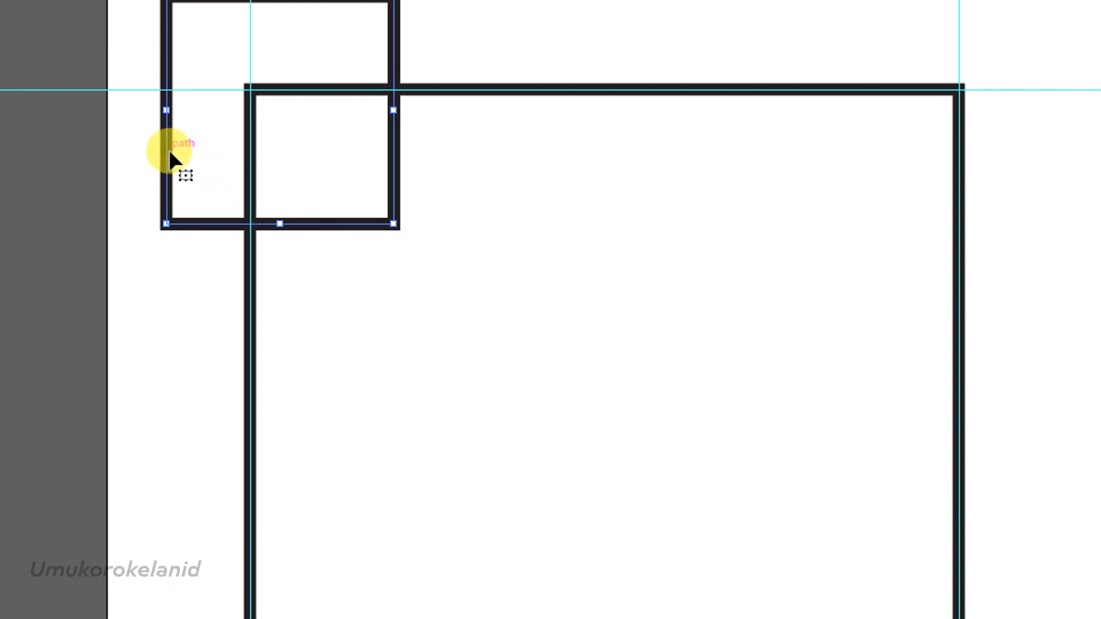
key("Delete")
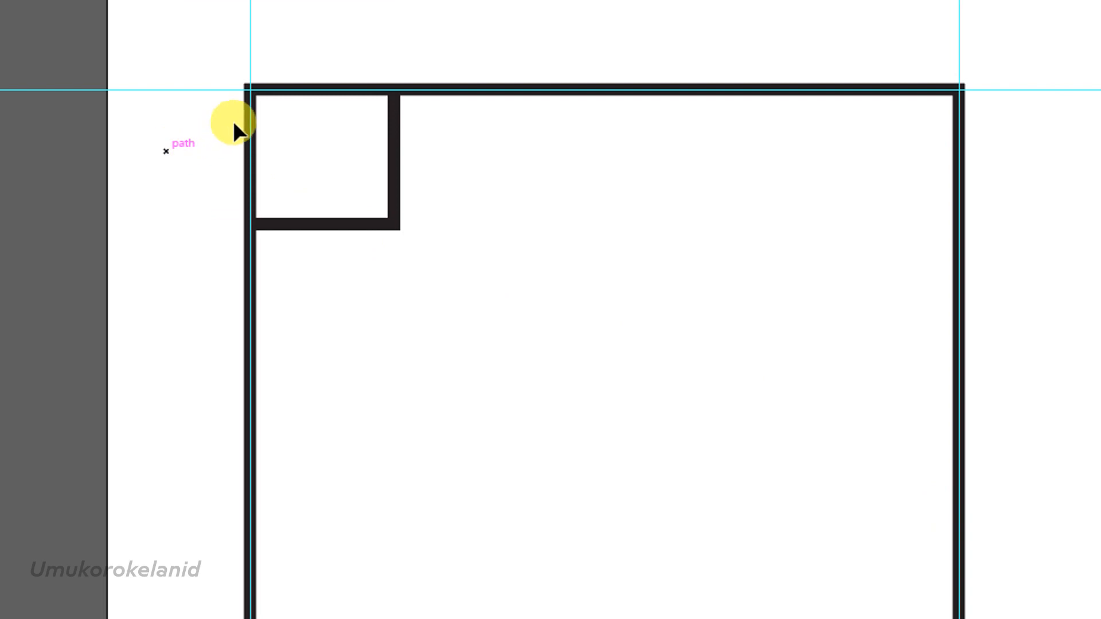
left_click(252, 120)
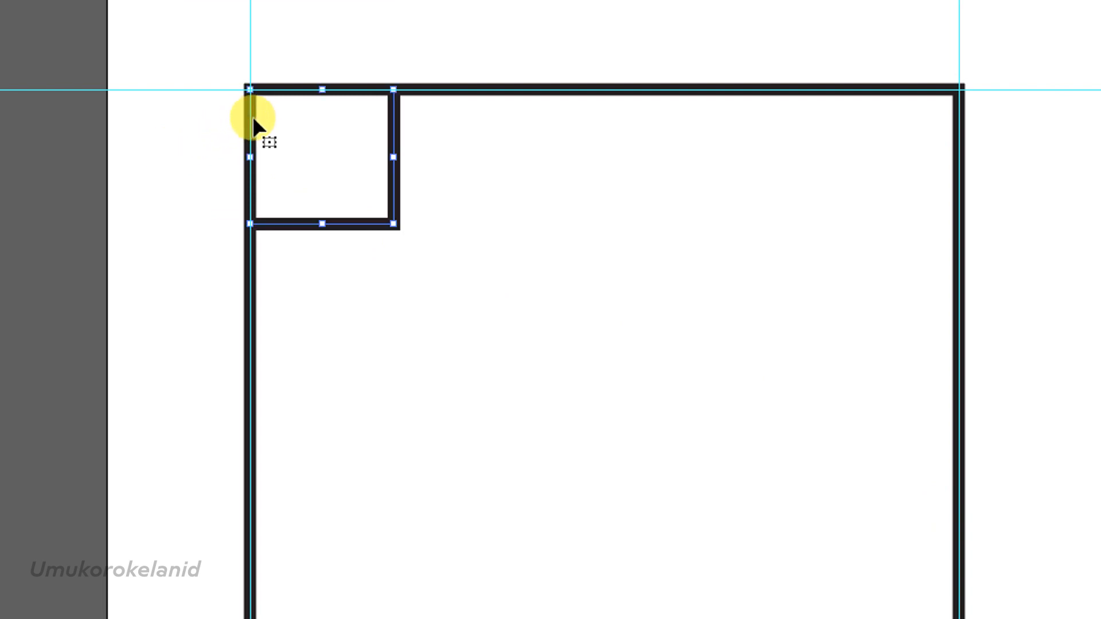
key("Delete")
left_click(395, 158)
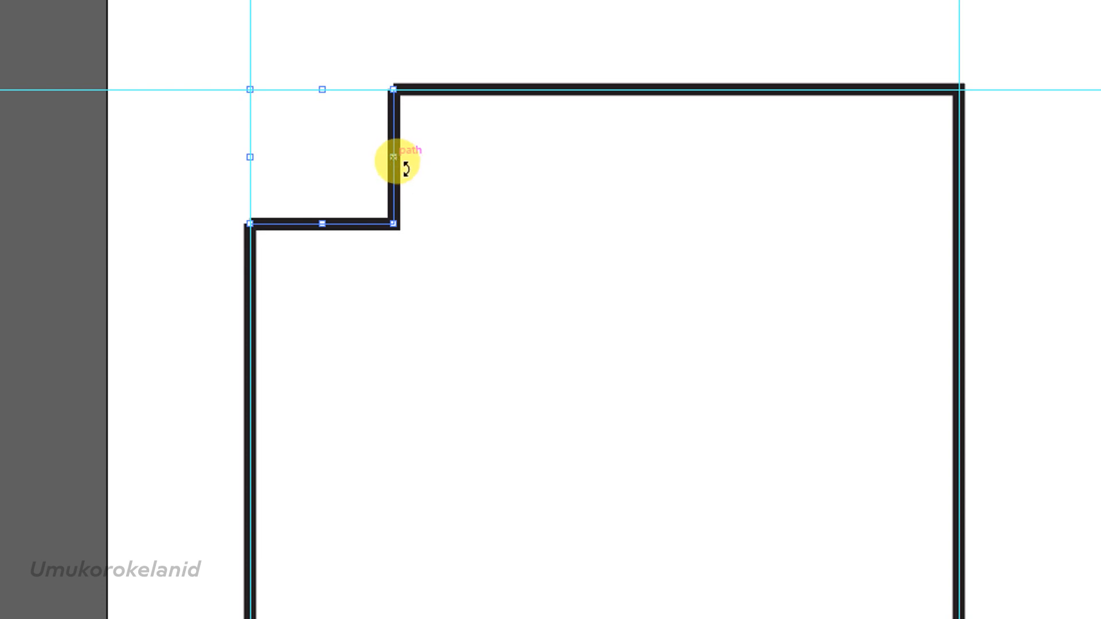
key("Delete")
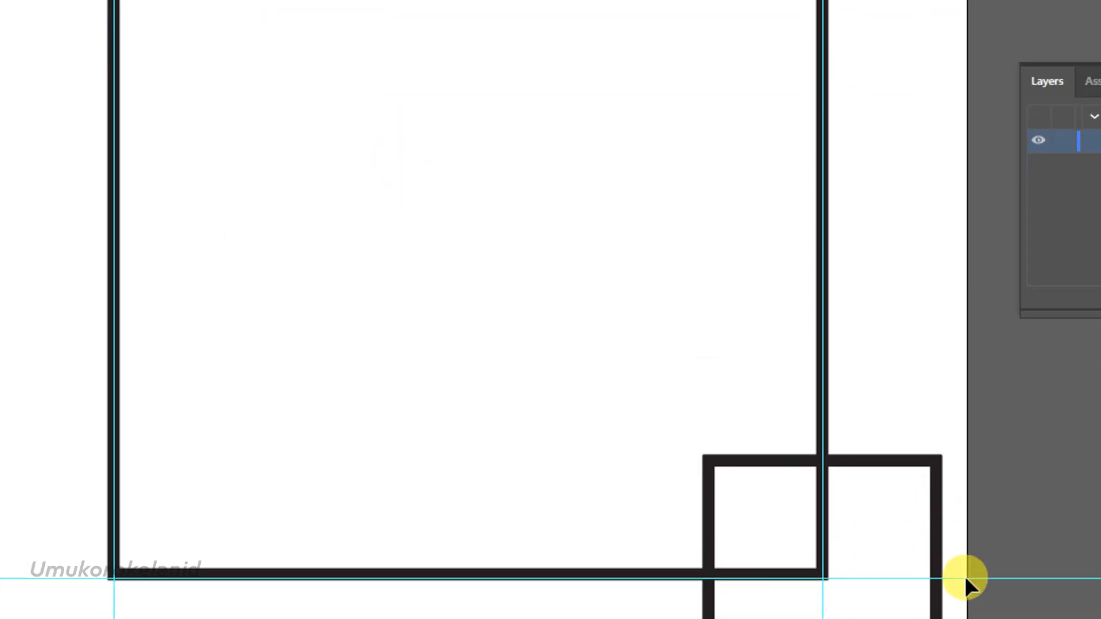
Delete the lower-right small square's segments and the large square's corner piece inside it.
left_click_drag(827, 464, 826, 463)
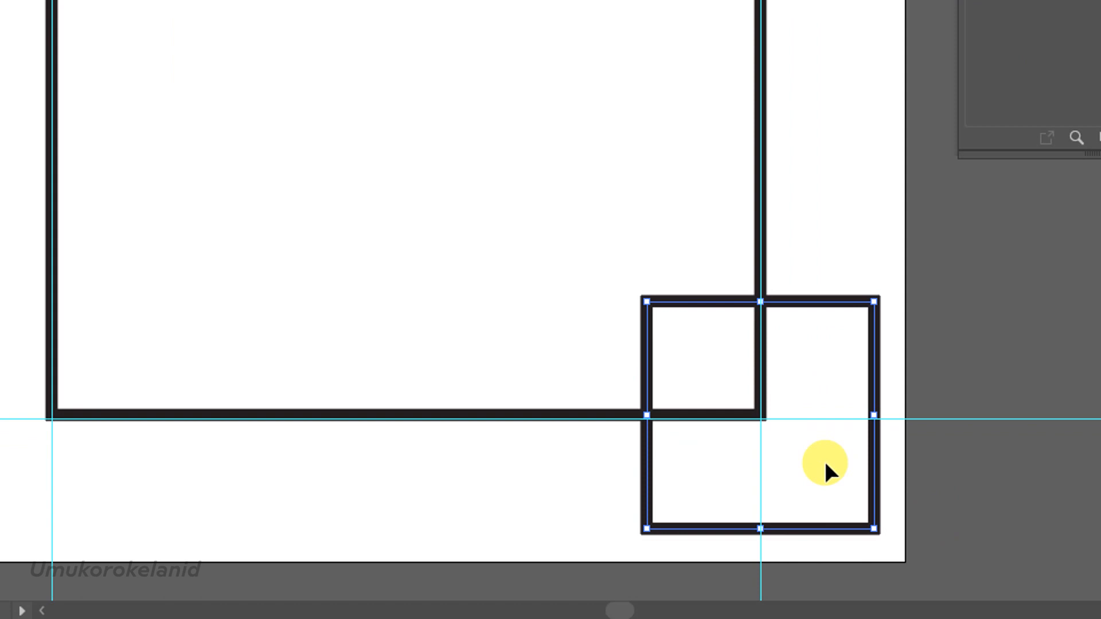
key("Delete")
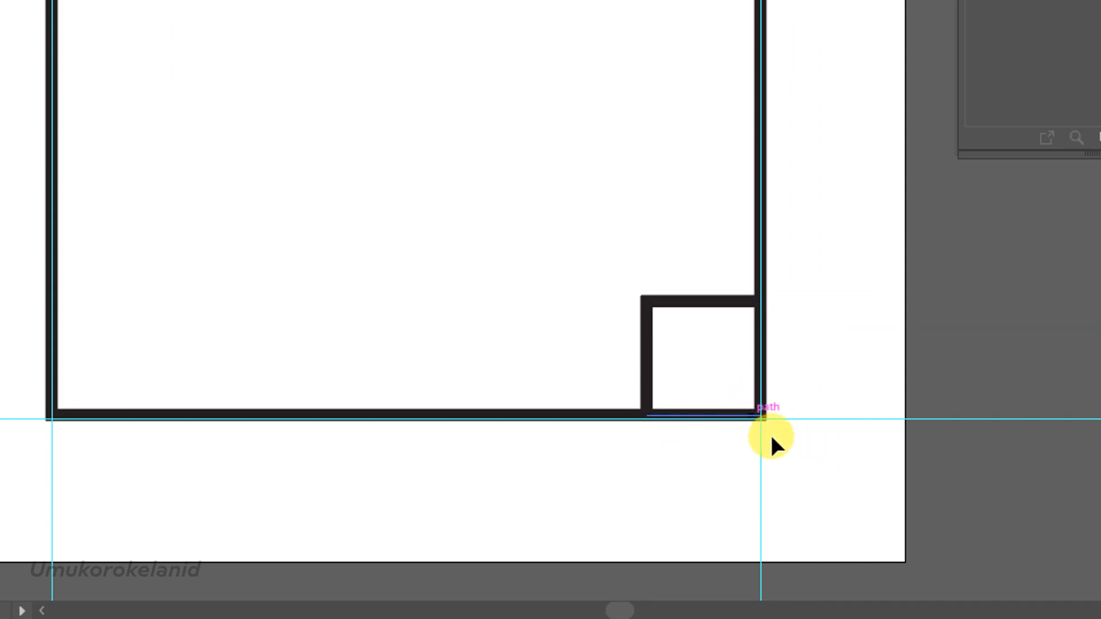
left_click_drag(727, 392, 603, 278)
key("Delete")
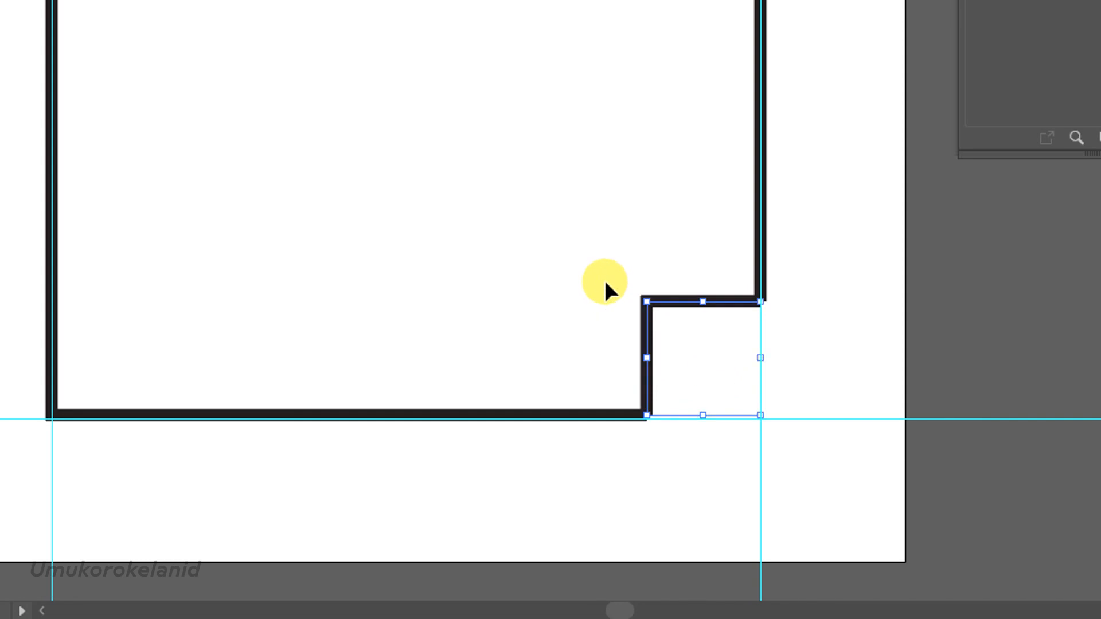
key("Delete")
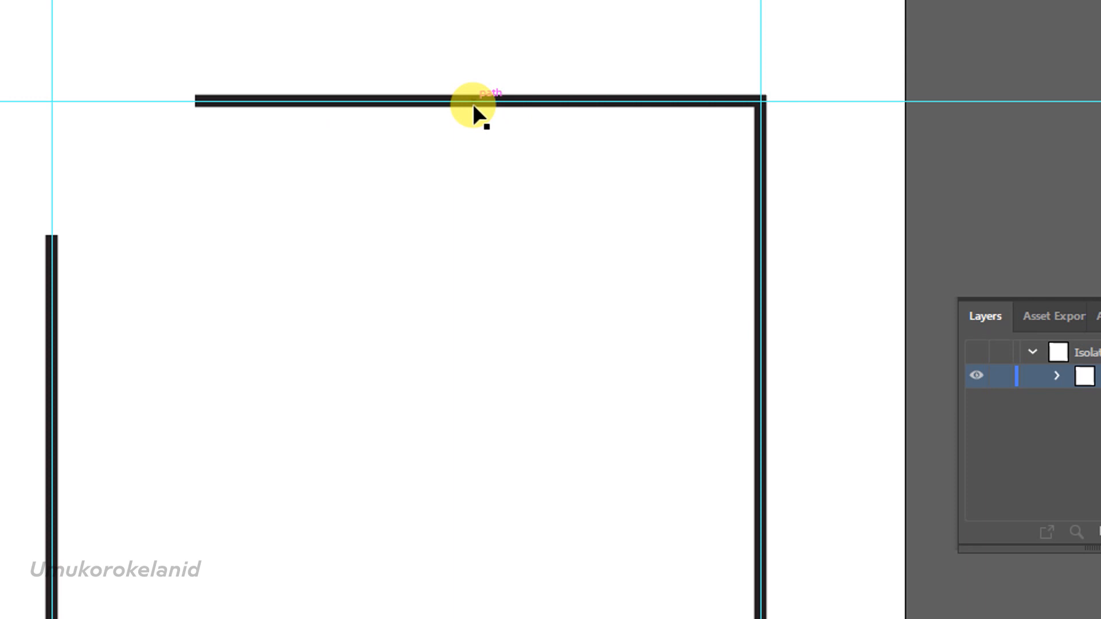
Round the remaining upper-right and lower-left corners of the frame paths together, using the Direct Selection tool's live corners.
left_click(471, 101)
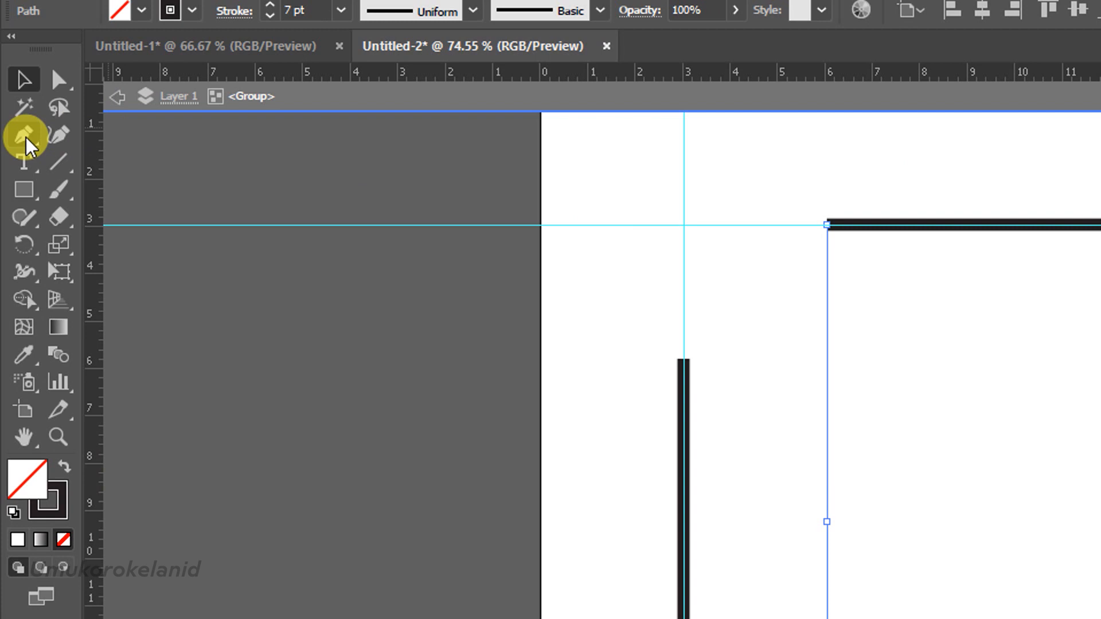
left_click(26, 138)
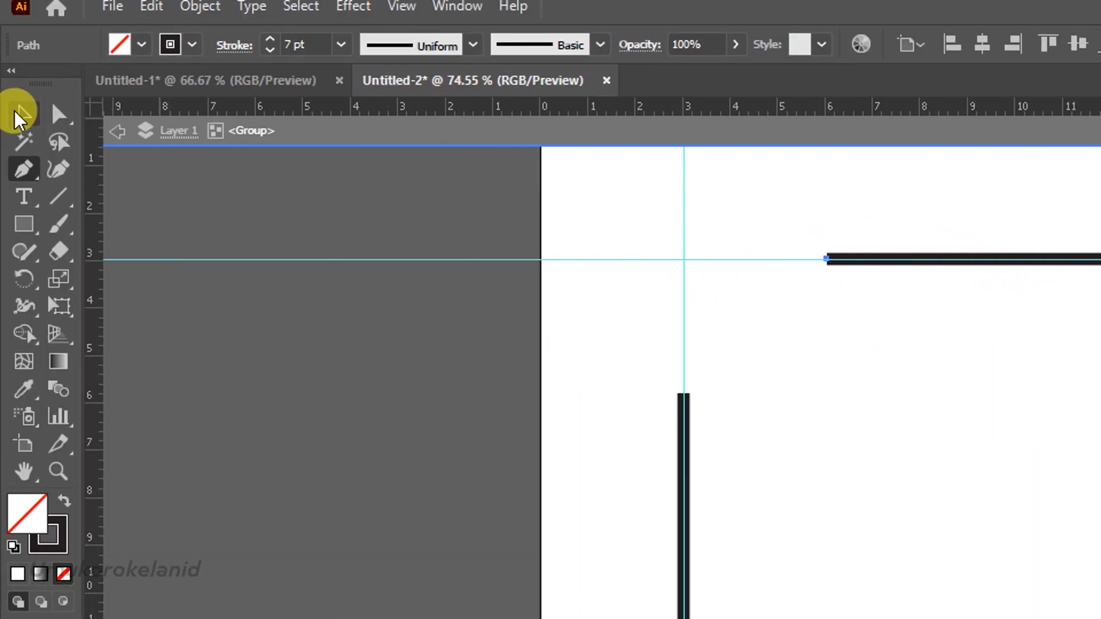
left_click(21, 117)
left_click_drag(569, 192, 1100, 618)
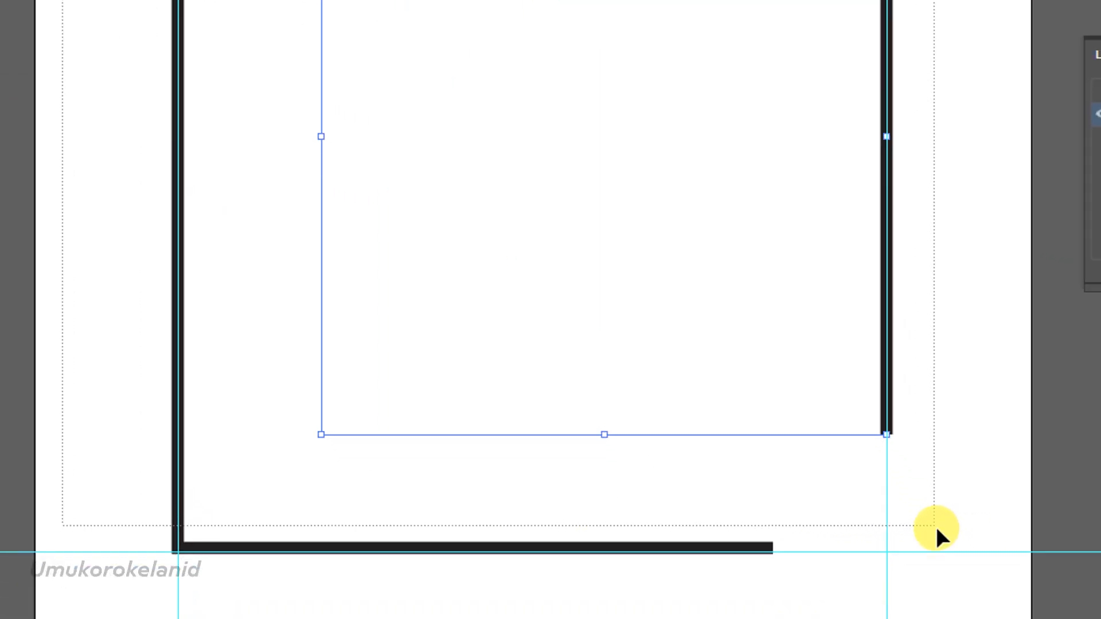
left_click_drag(935, 524, 934, 524)
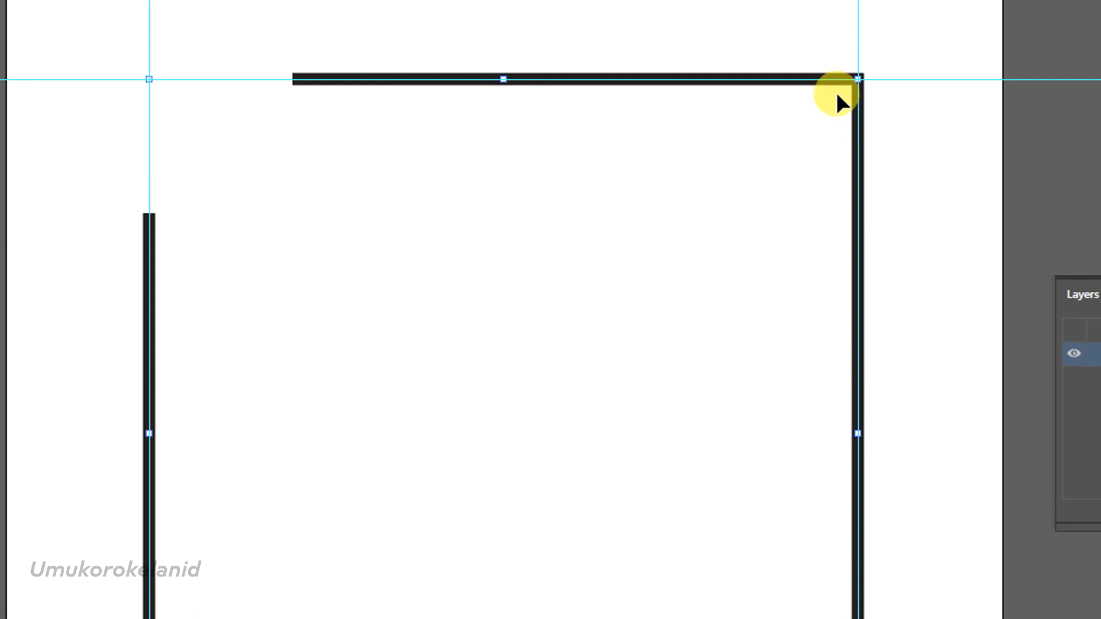
key("a")
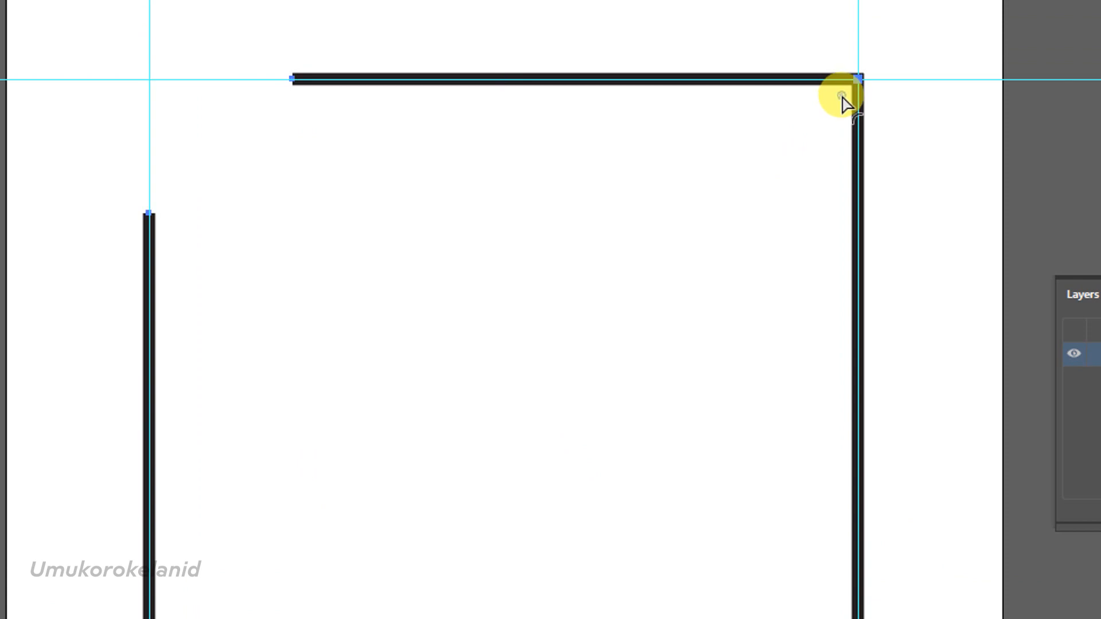
left_click_drag(841, 96, 561, 614)
left_click_drag(558, 442, 741, 75)
left_click_drag(742, 283, 585, 377)
left_click_drag(586, 157, 781, 0)
left_click_drag(781, 103, 573, 618)
left_click_drag(573, 542, 549, 535)
left_click_drag(548, 450, 902, 0)
left_click_drag(902, 125, 534, 618)
left_click_drag(533, 535, 809, 0)
left_click_drag(808, 110, 771, 144)
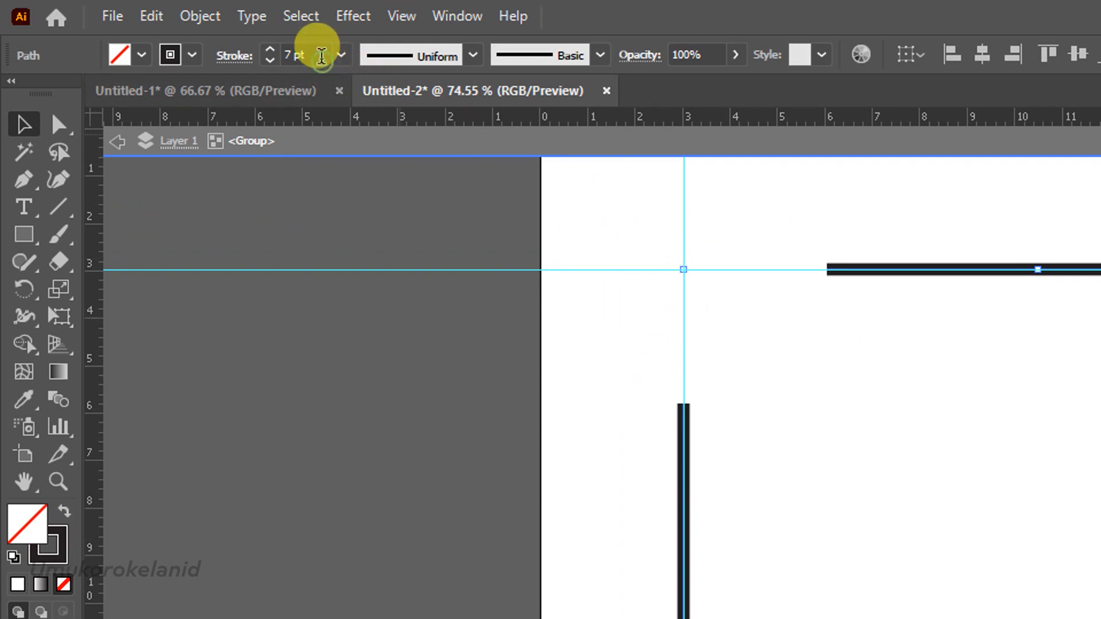
Set the stroke weight of both frame paths to 10 pt, then exit isolation mode.
left_click(321, 56)
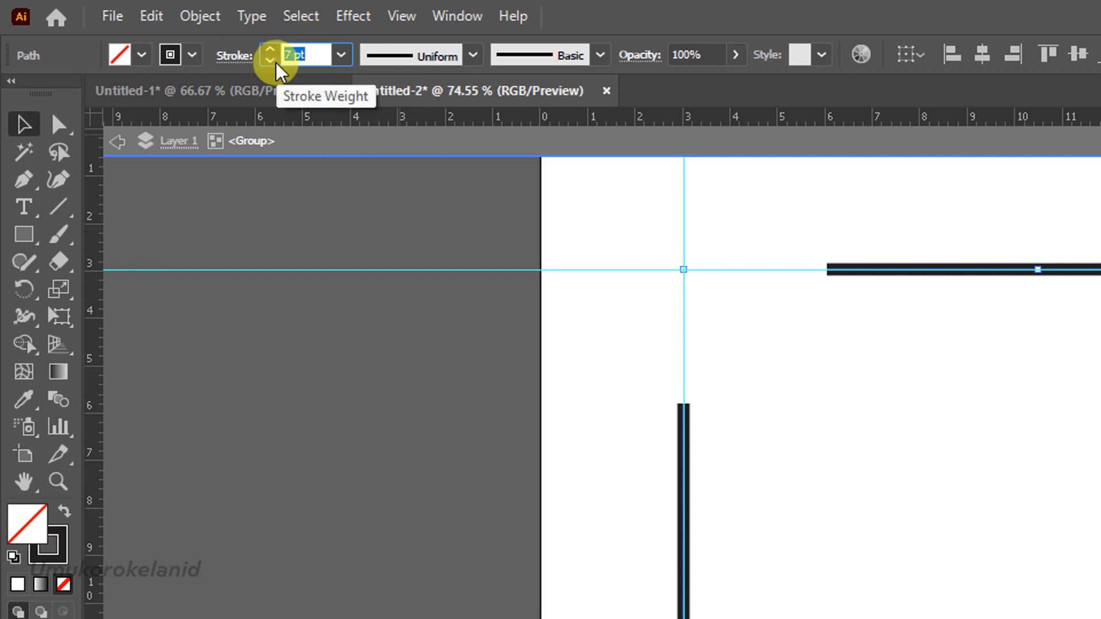
type("10")
key("Return")
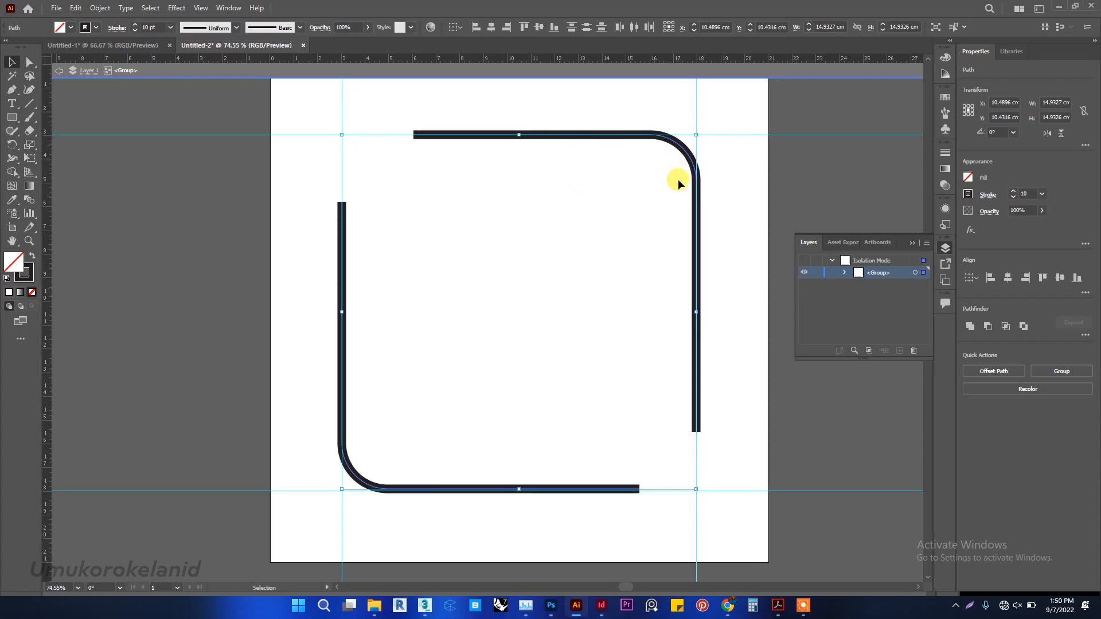
left_click(590, 307)
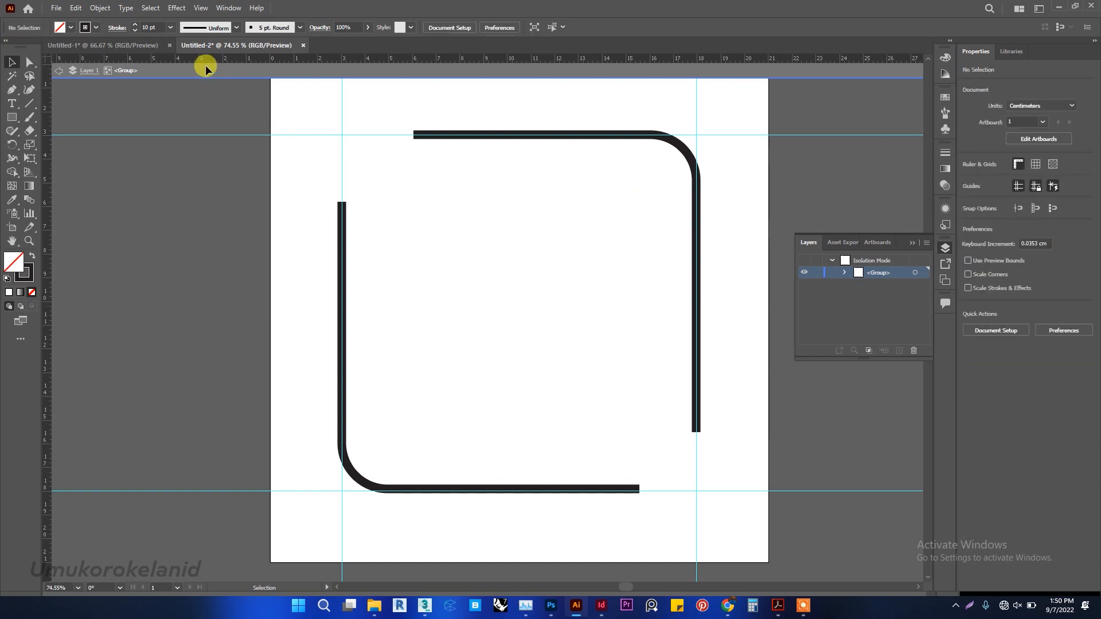
left_click(430, 138)
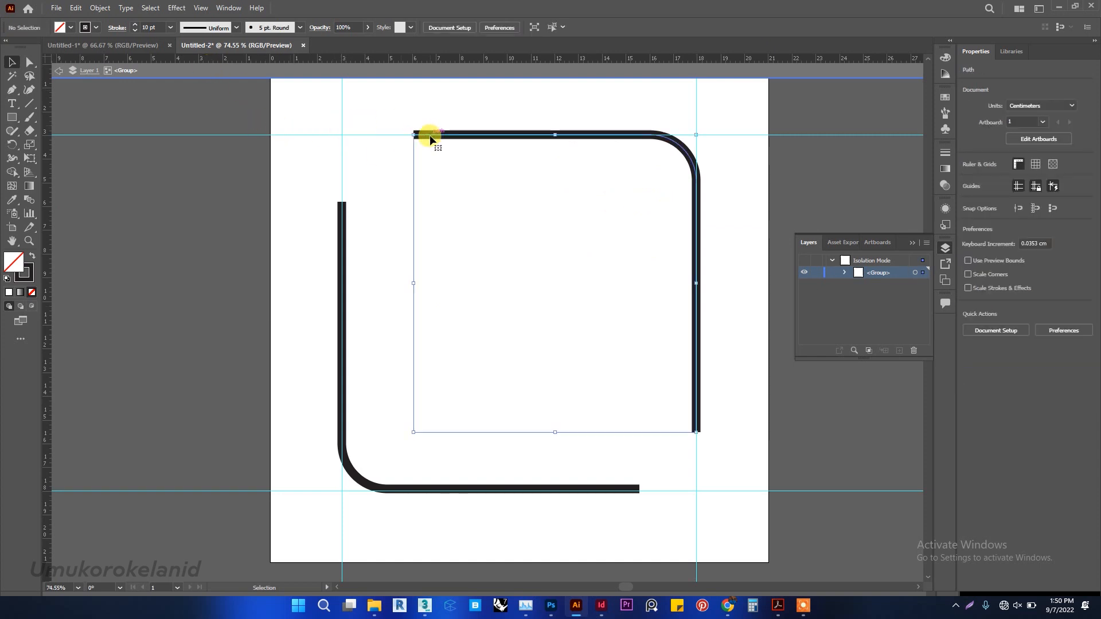
right_click(439, 249)
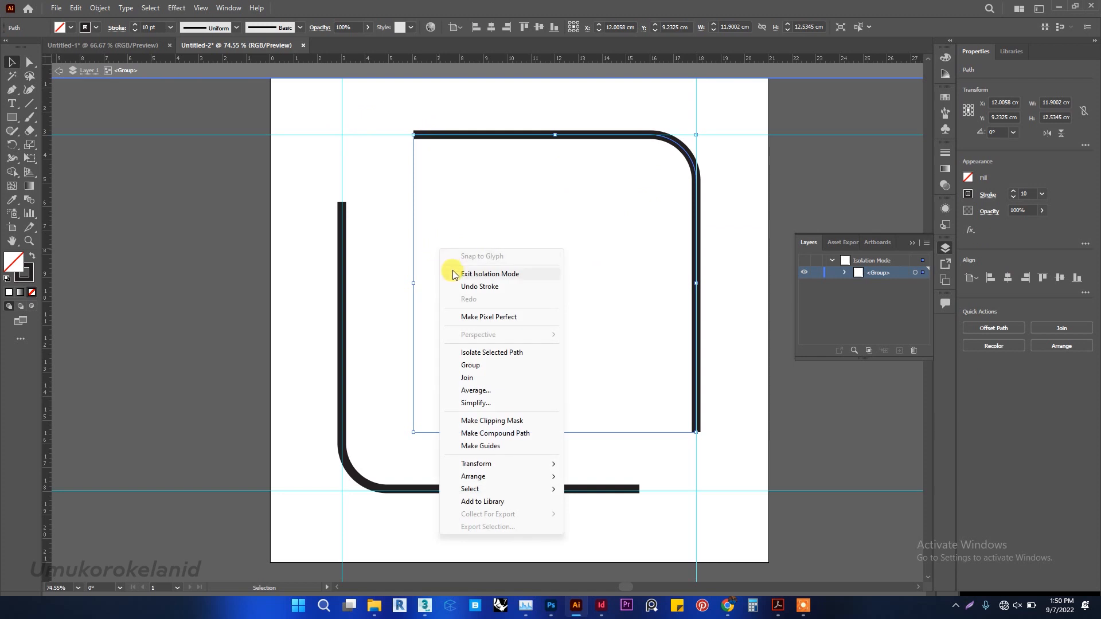
left_click(453, 270)
left_click(219, 185)
left_click(343, 249)
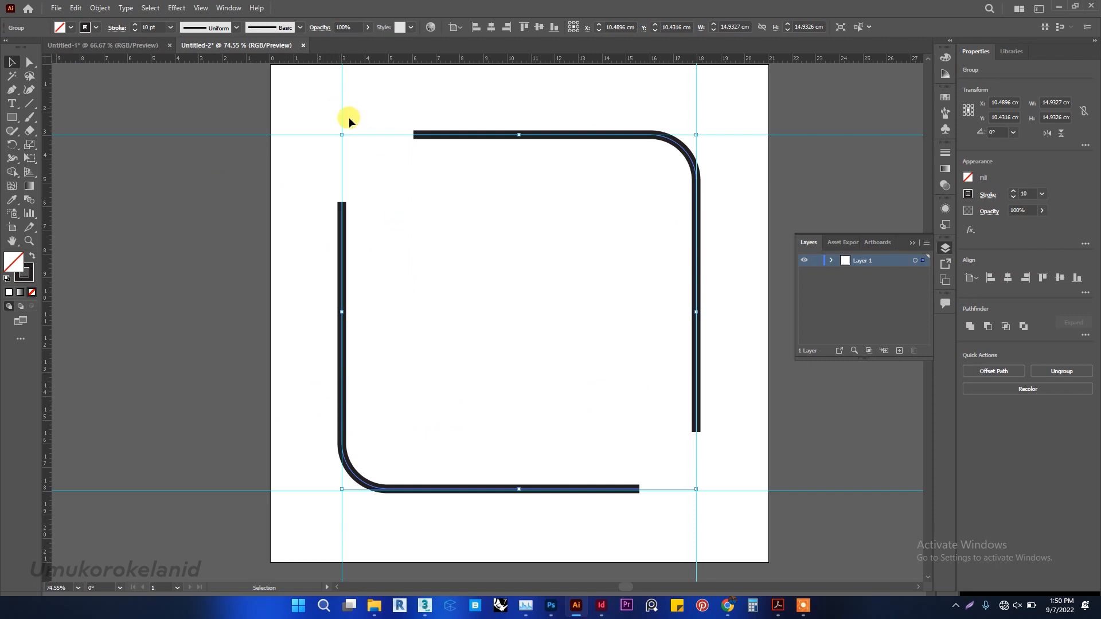
left_click(295, 98)
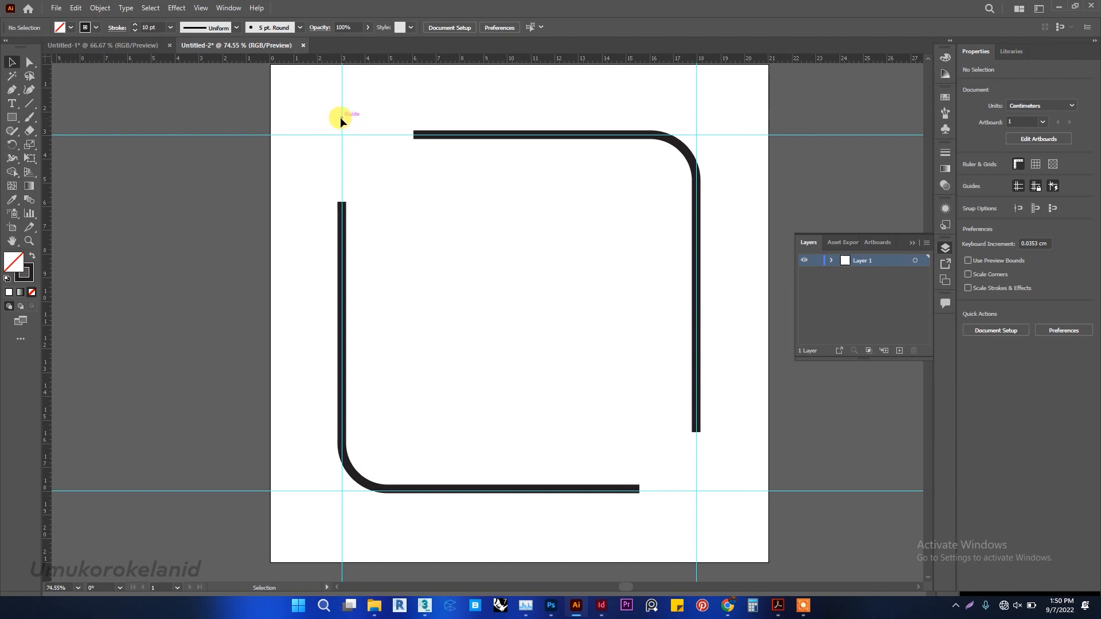
Try moving the unlocked upper horizontal guide, undo the move and lock the guides again.
right_click(341, 118)
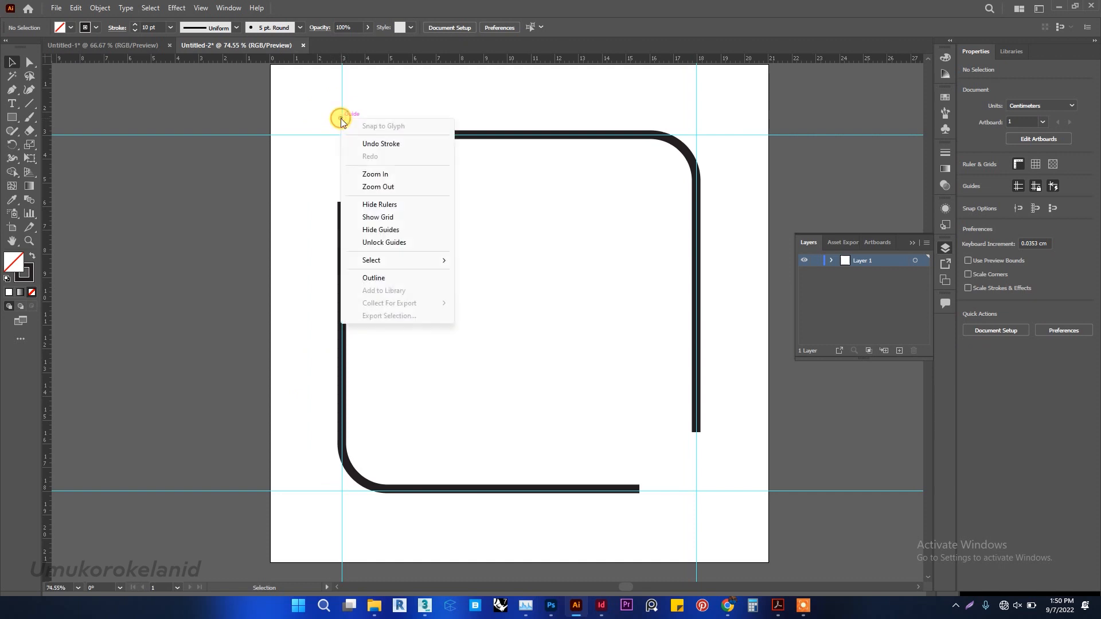
left_click(385, 244)
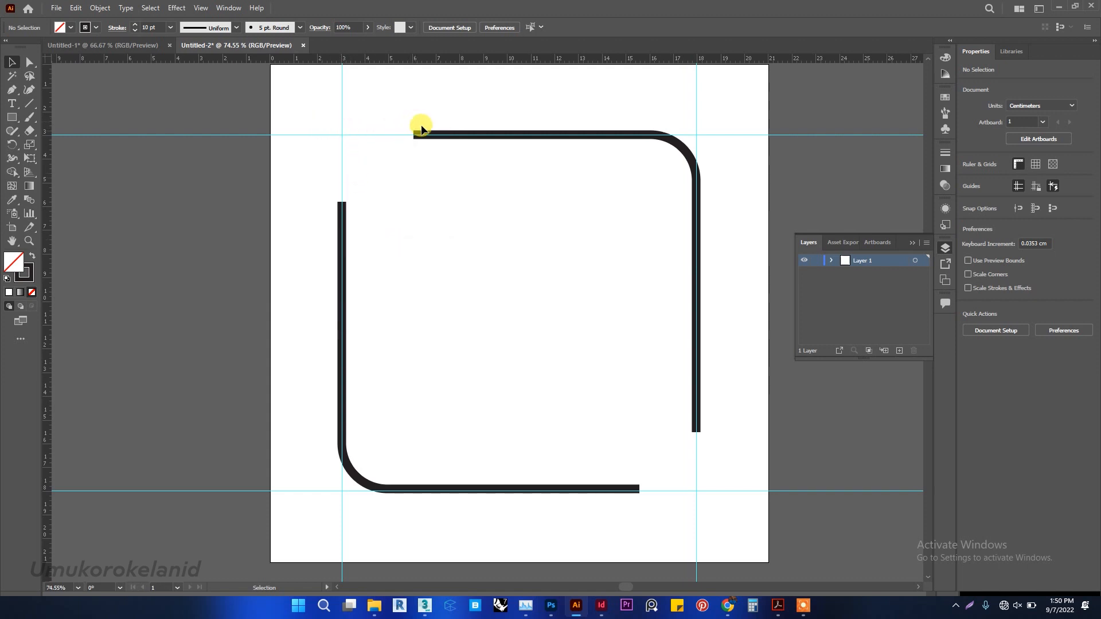
left_click_drag(407, 137, 404, 152)
key("ctrl+z")
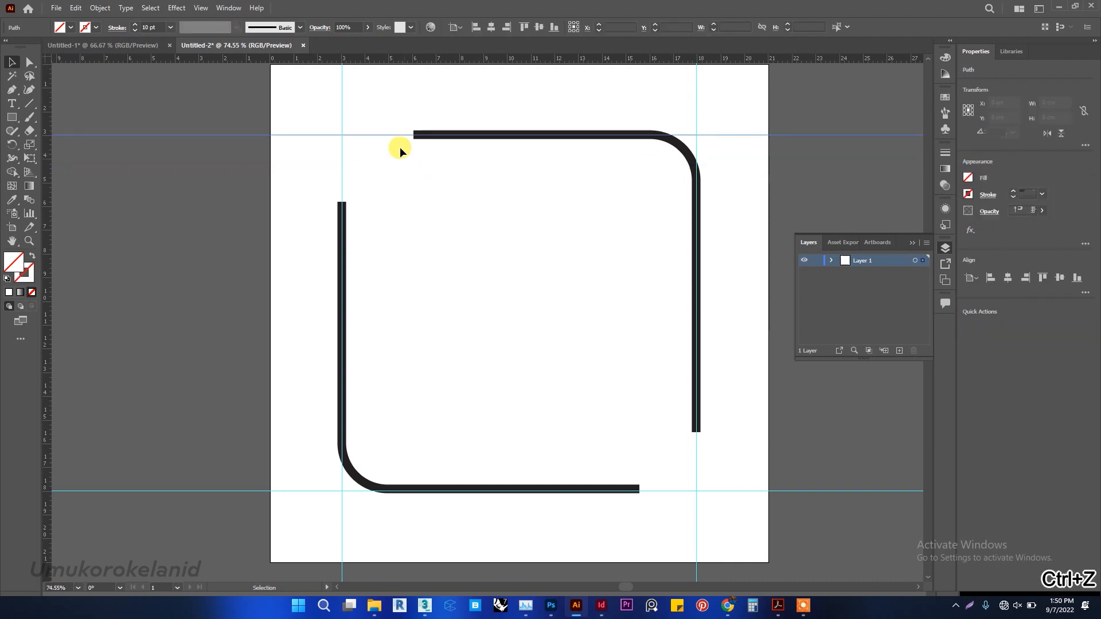
right_click(364, 113)
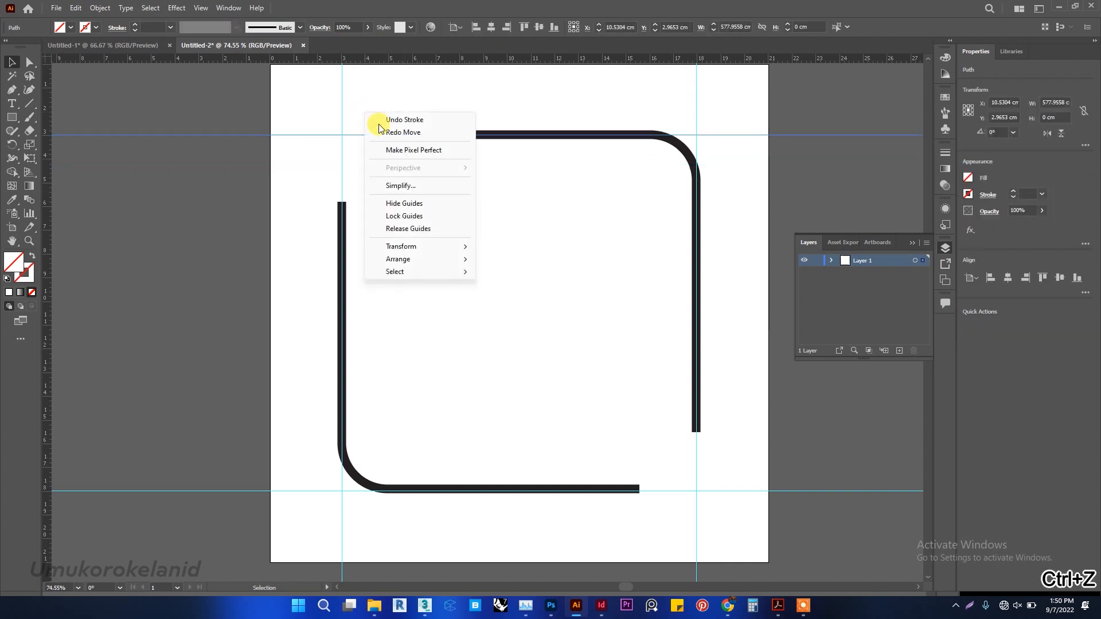
left_click(460, 92)
right_click(459, 105)
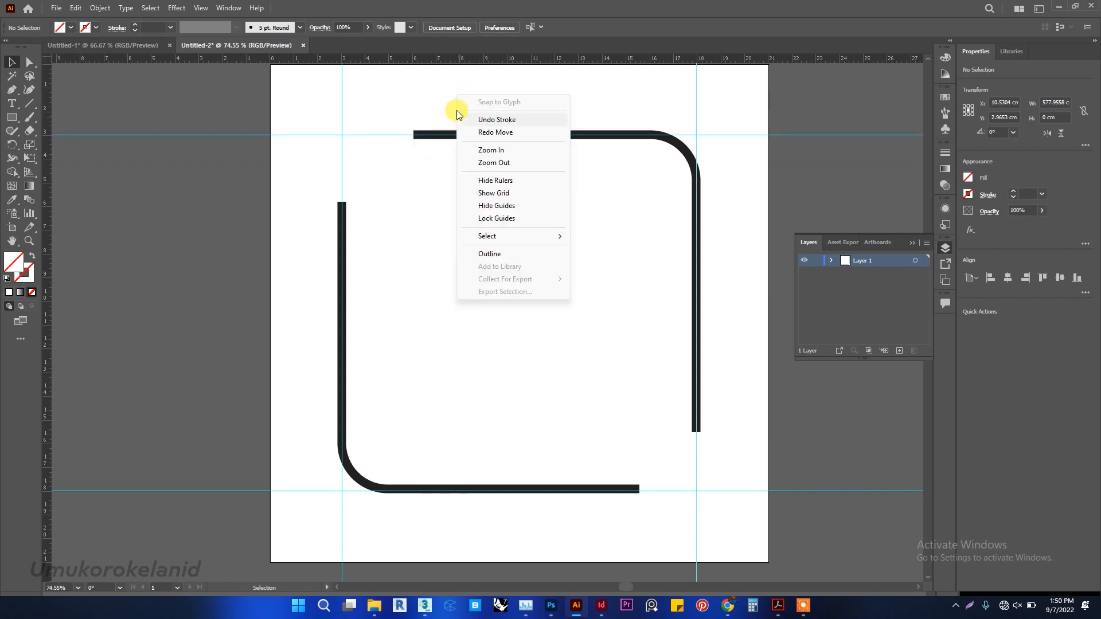
left_click(510, 219)
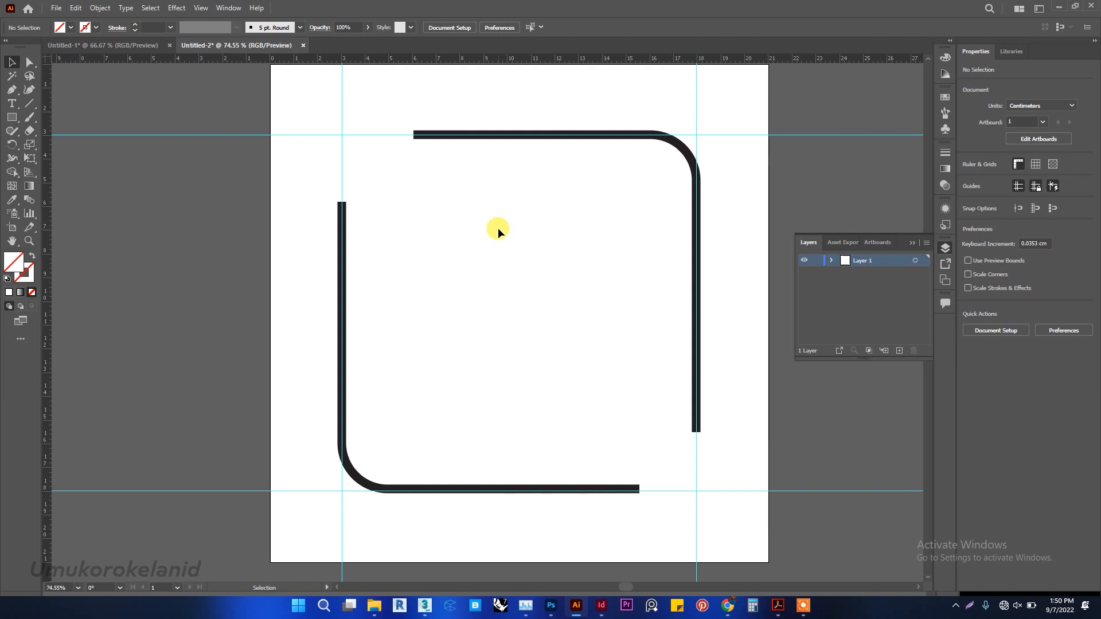
Scale the frame group down proportionally about its centre to about 10.7 x 10.7 cm.
left_click_drag(346, 156, 728, 515)
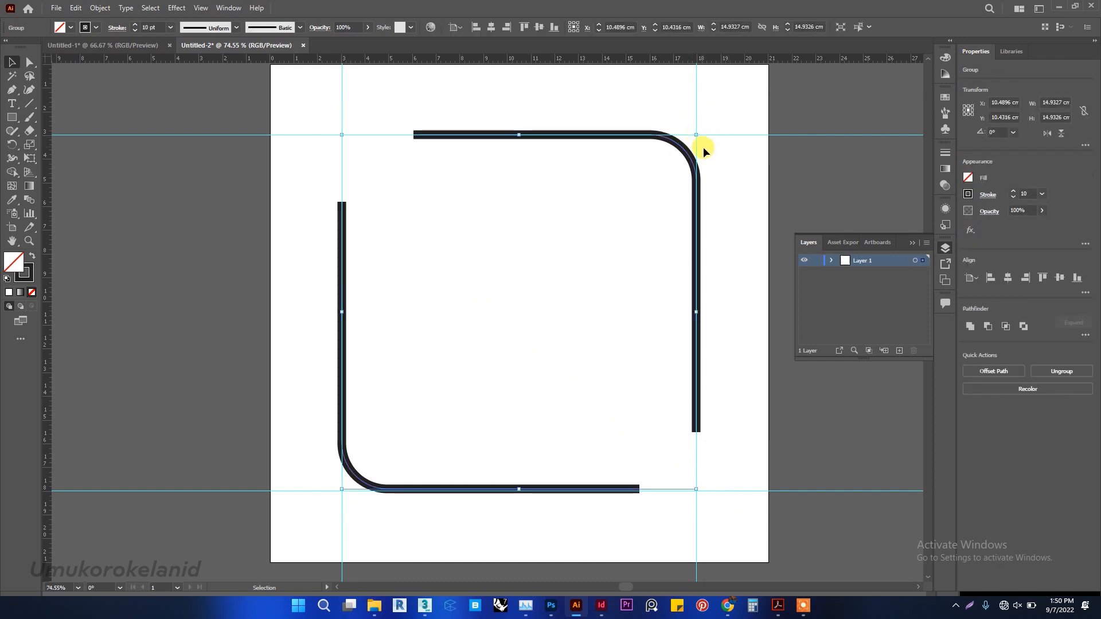
left_click_drag(696, 132, 587, 230)
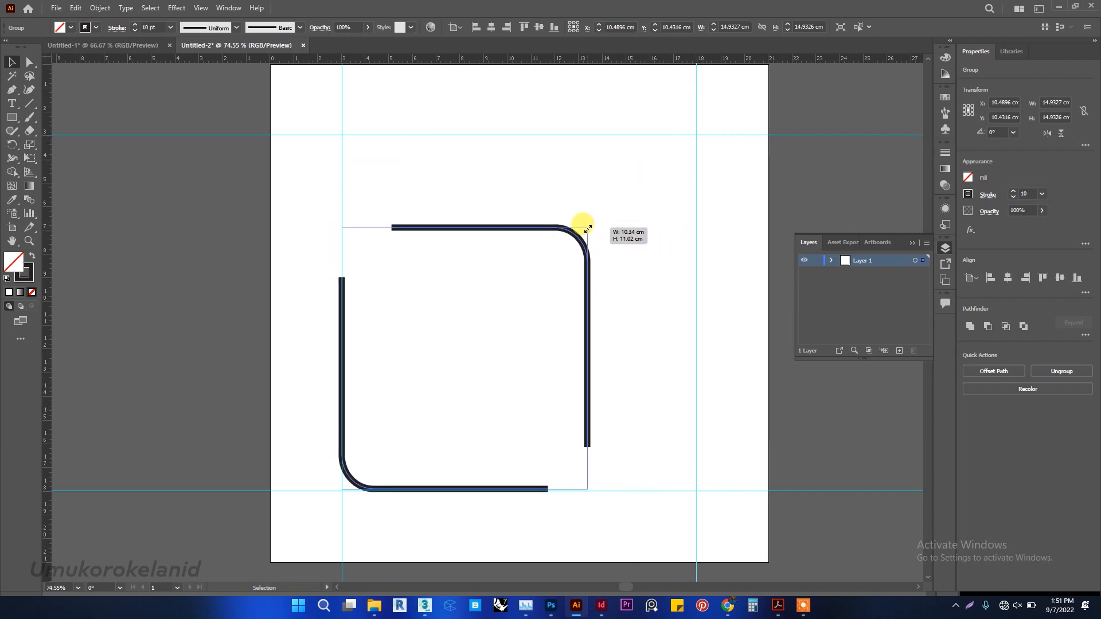
mouse_move(587, 230)
left_mouse_down()
mouse_move(614, 198)
mouse_move(574, 254)
mouse_move(583, 247)
left_mouse_up()
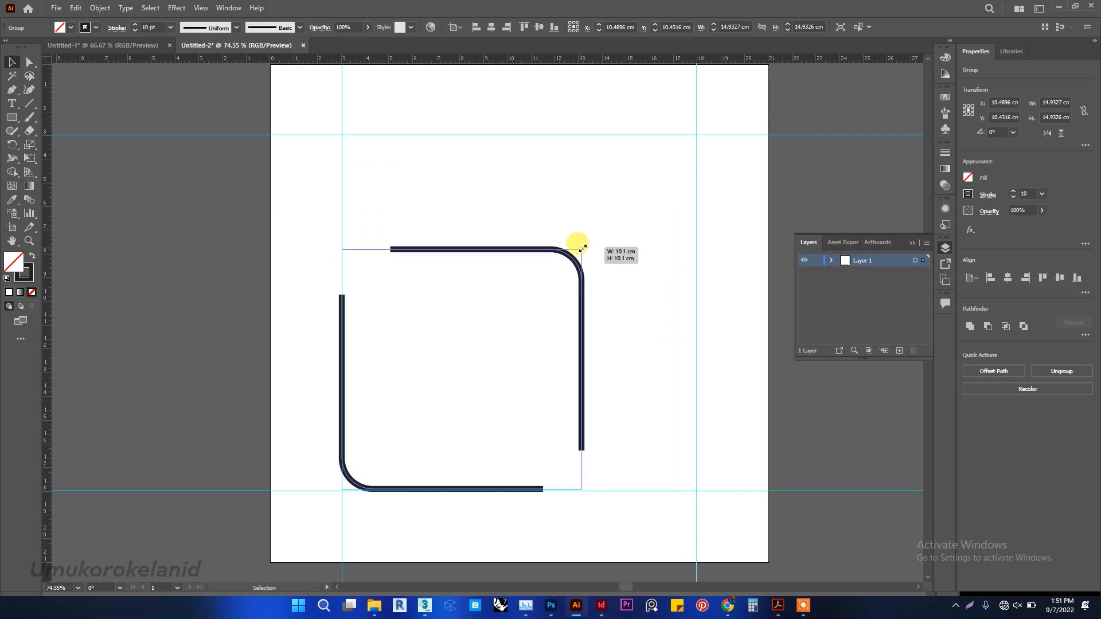
left_click_drag(582, 248, 645, 153)
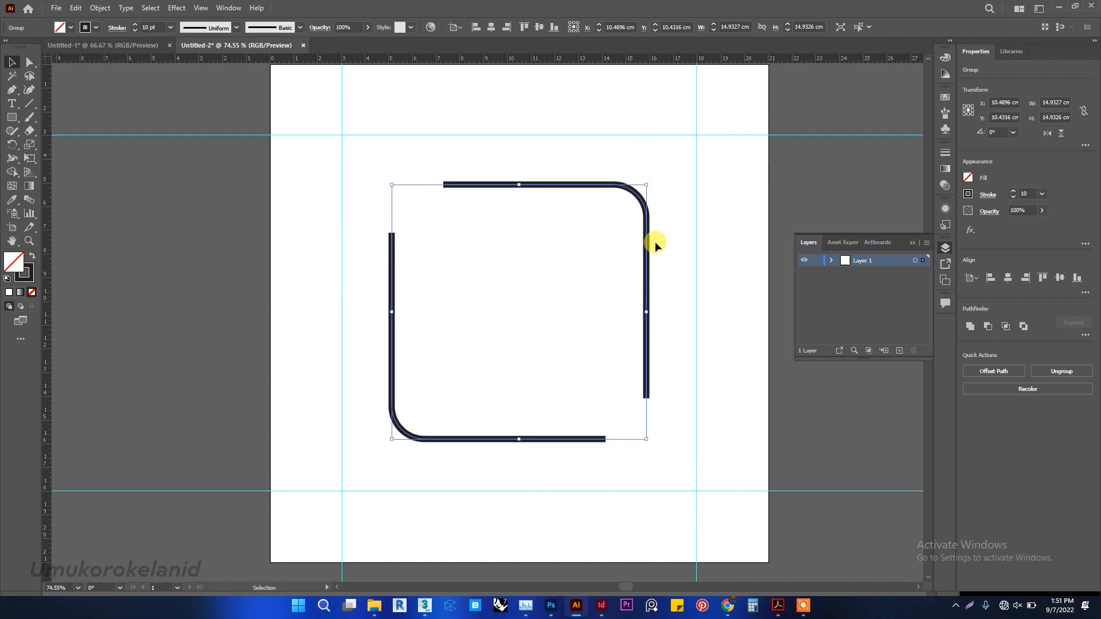
left_click(748, 249)
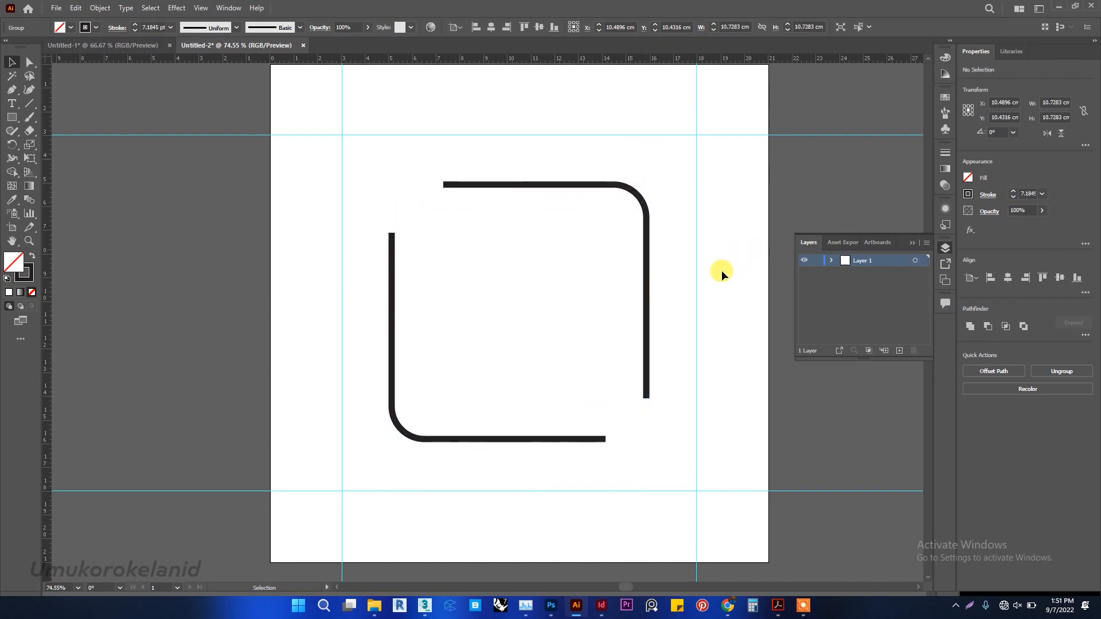
Isolate the frame group, set both paths' stroke weight to 14 pt and exit isolation mode.
left_click(646, 227)
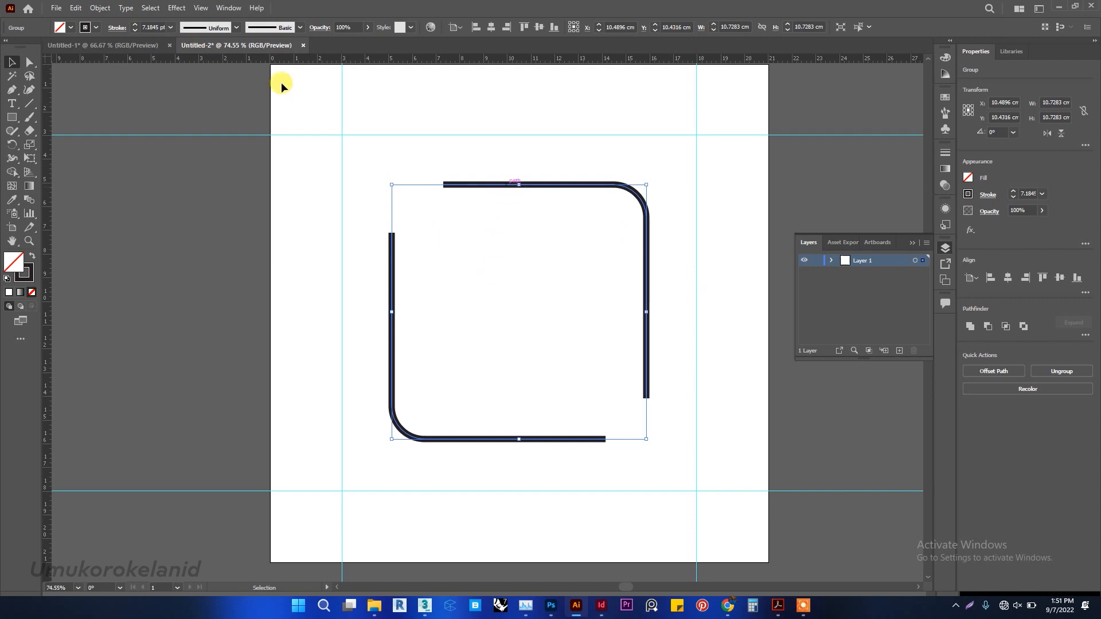
double_click(462, 182)
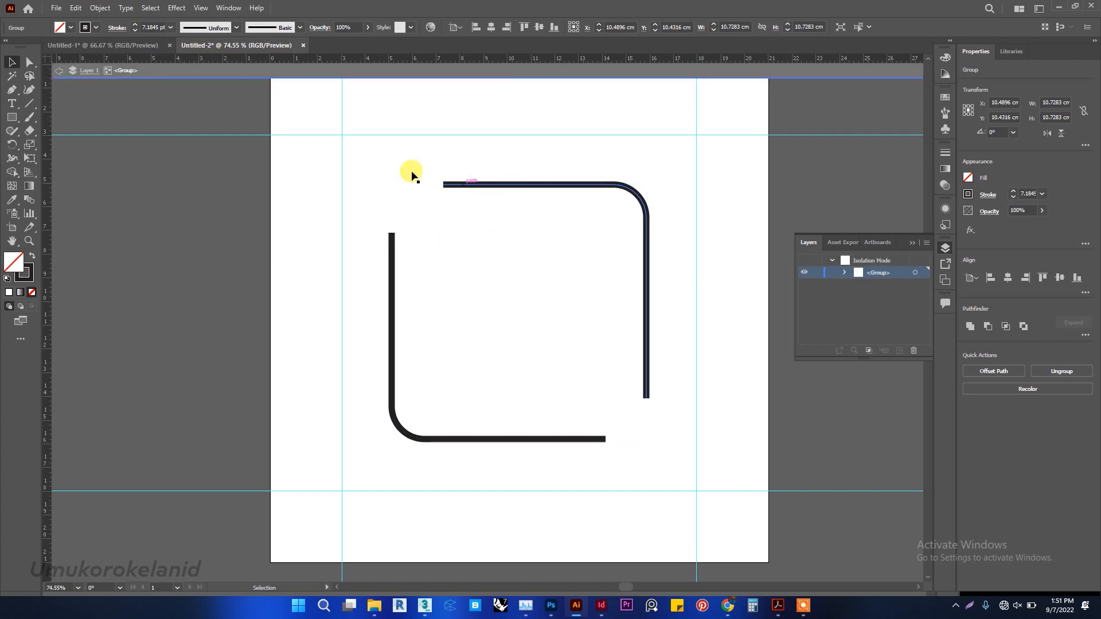
left_click_drag(328, 130, 723, 498)
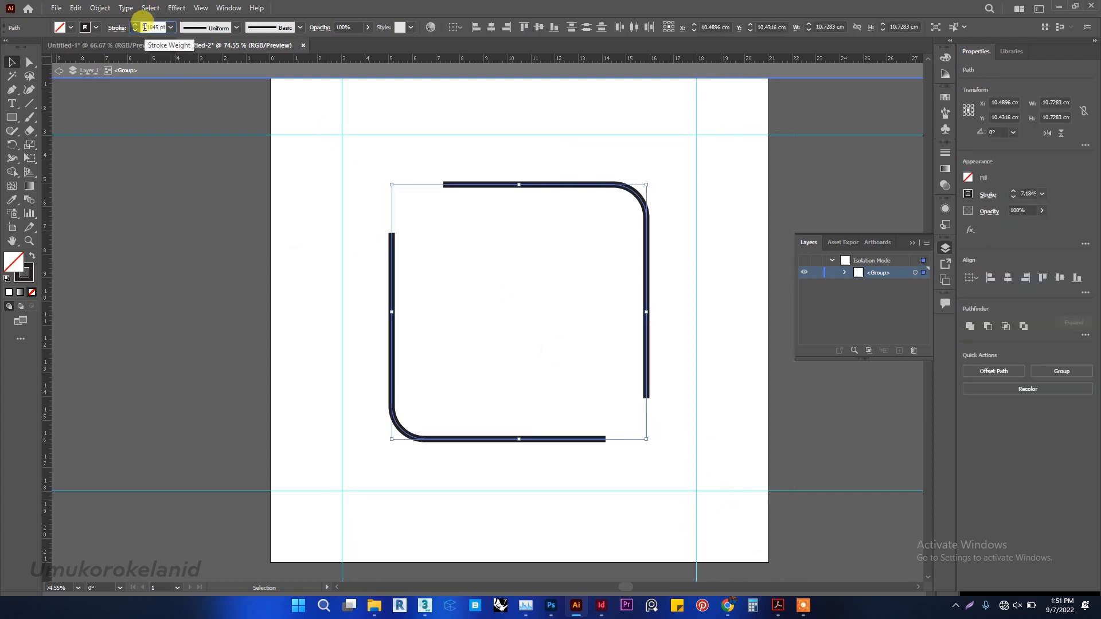
scroll(145, 27, "up", 8)
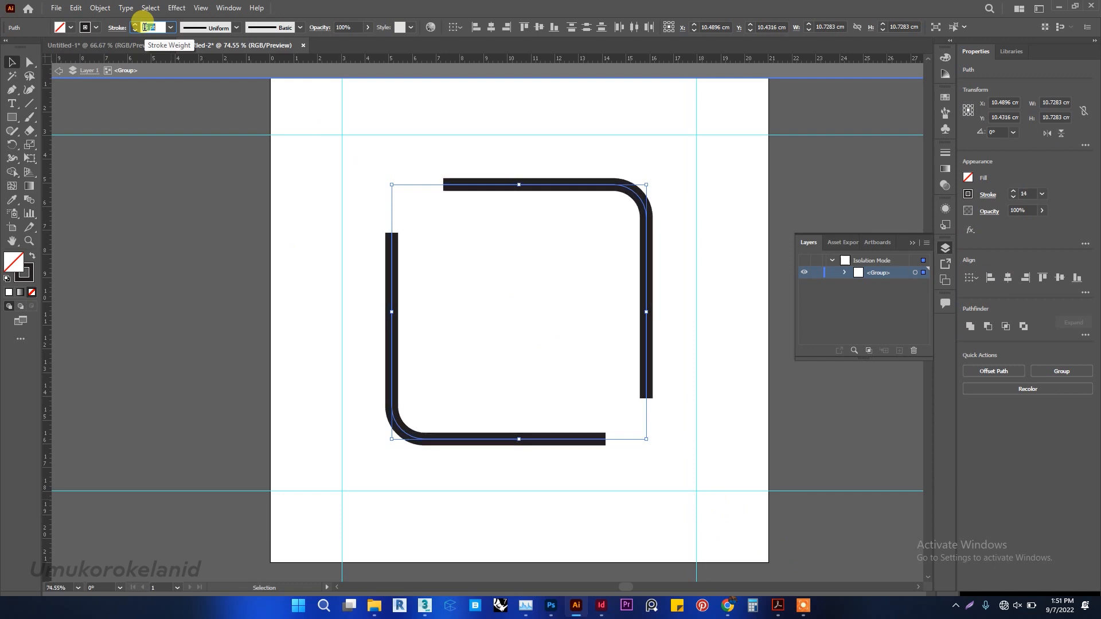
scroll(144, 27, "down", 2)
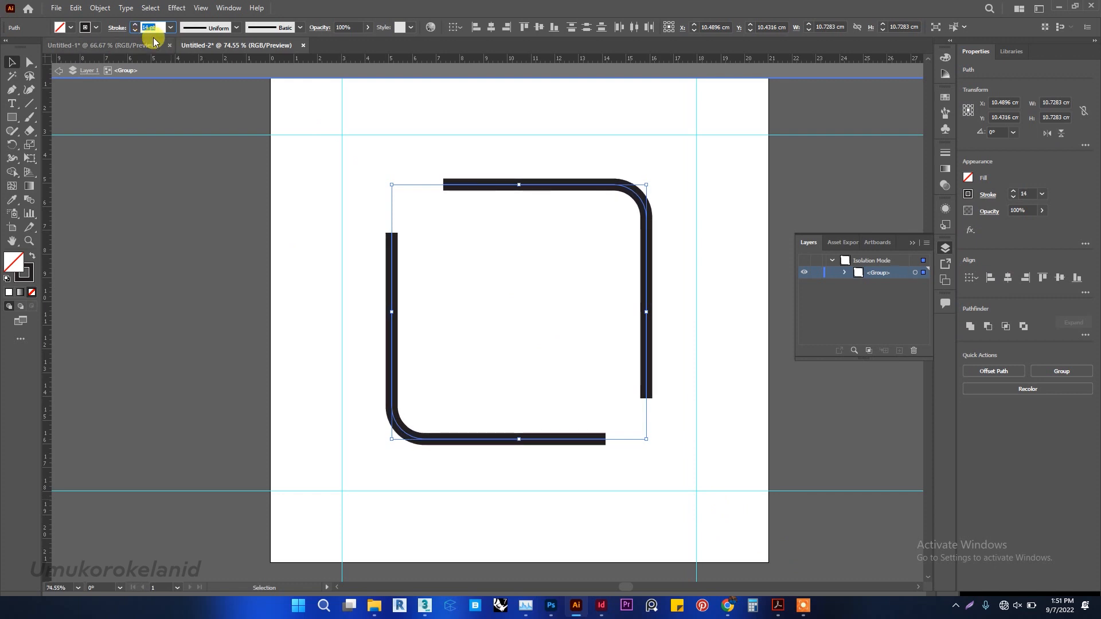
key("Return")
right_click(344, 185)
left_click(381, 224)
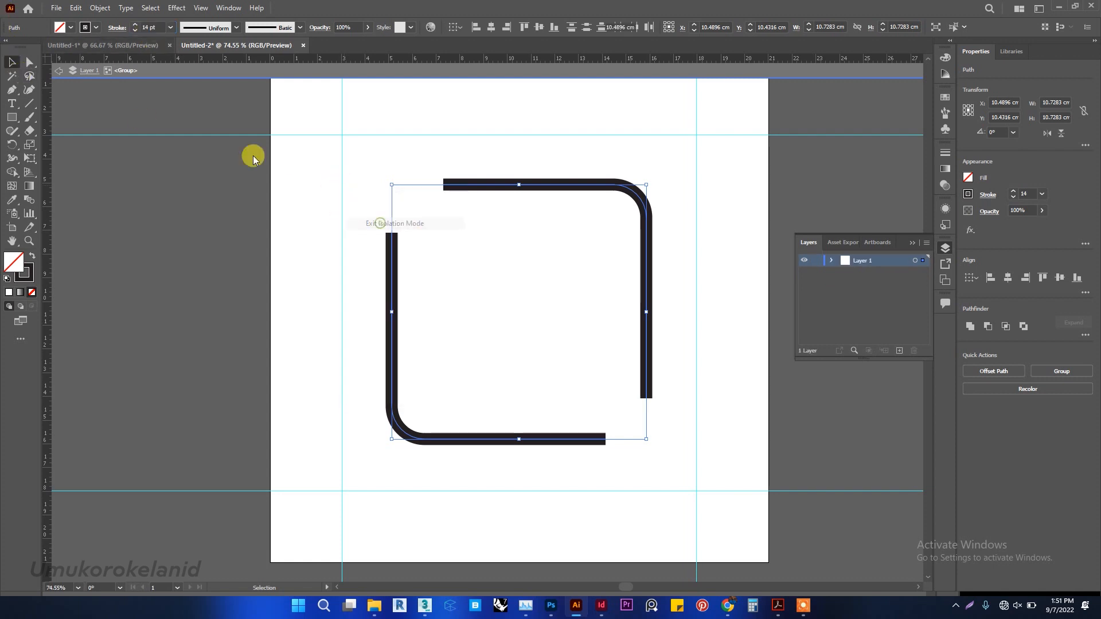
left_click(163, 102)
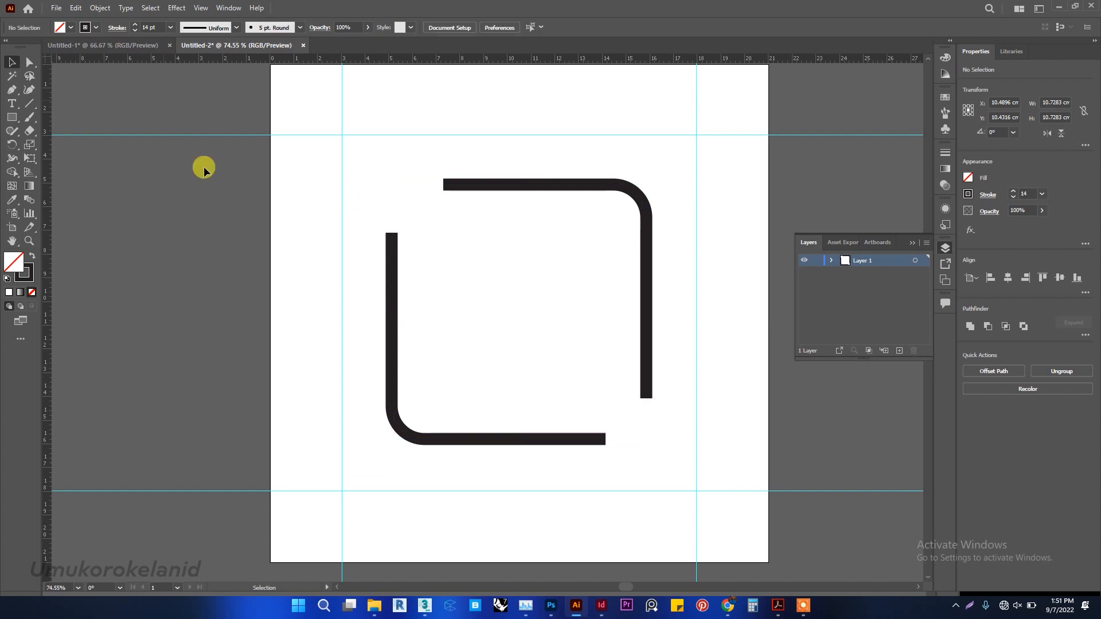
Create an area text box about 6.1 x 6.9 cm inside the frame and check the quote's wording in the Untitled-1 document.
left_click(12, 103)
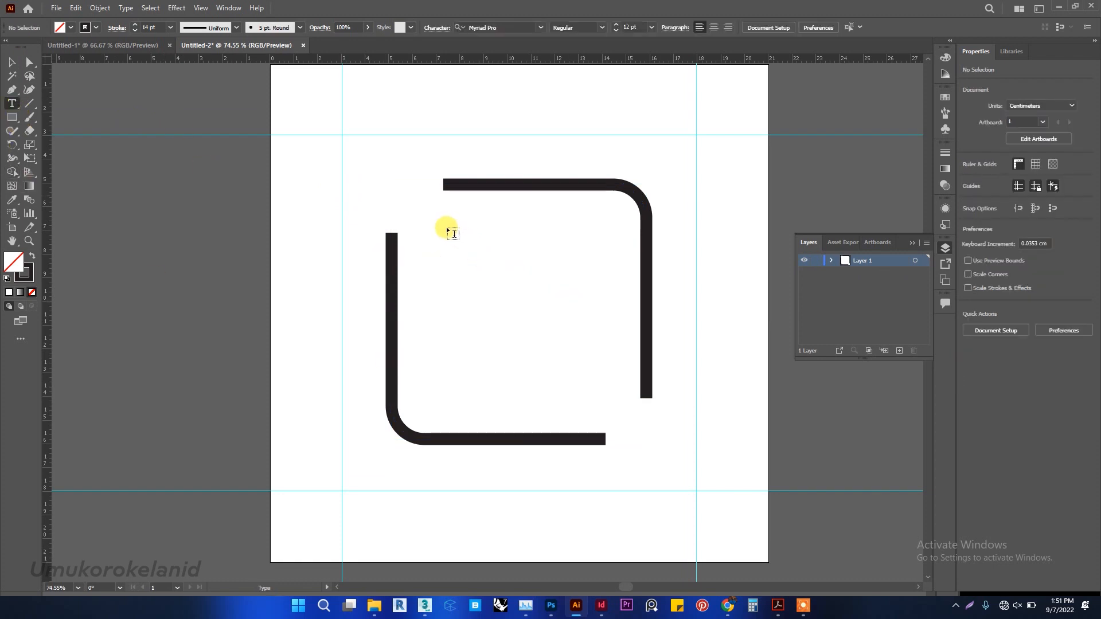
left_click_drag(450, 241, 593, 401)
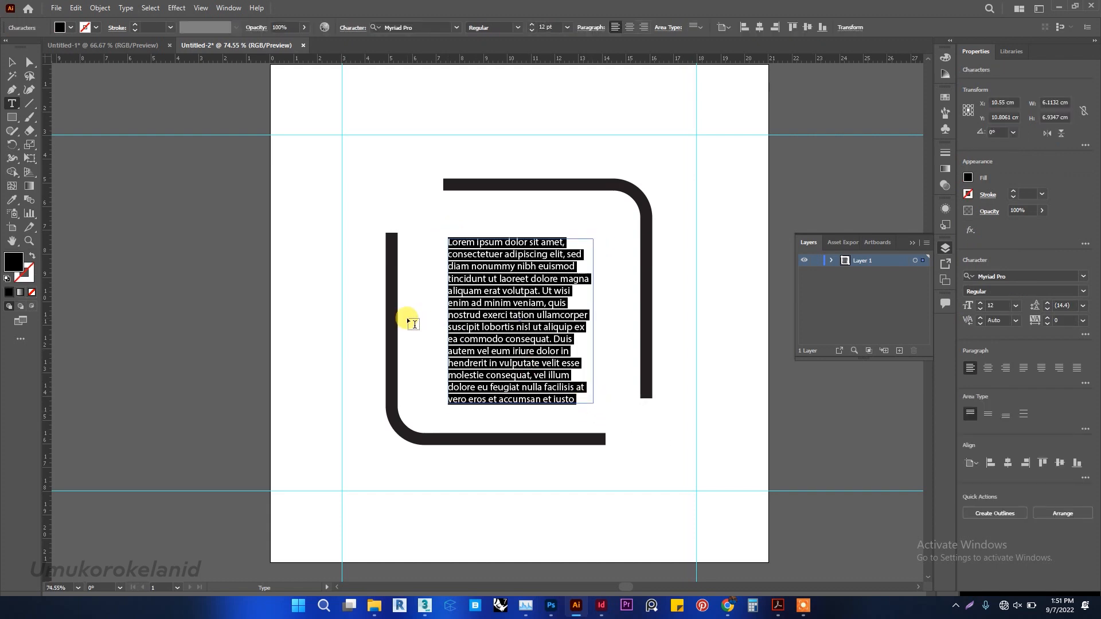
left_click(106, 46)
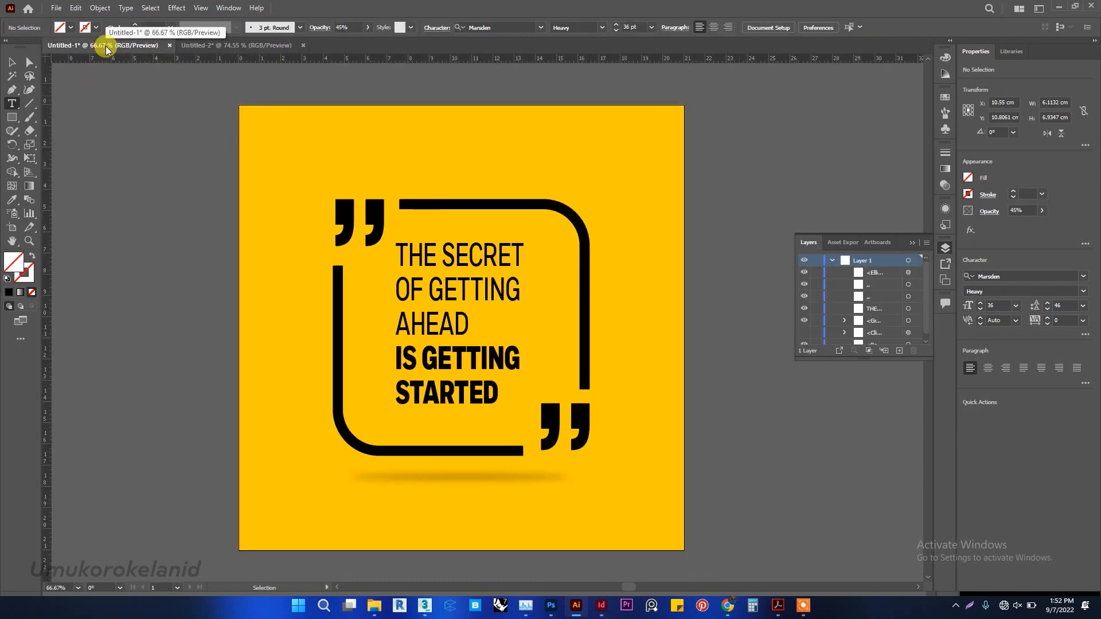
left_click(238, 46)
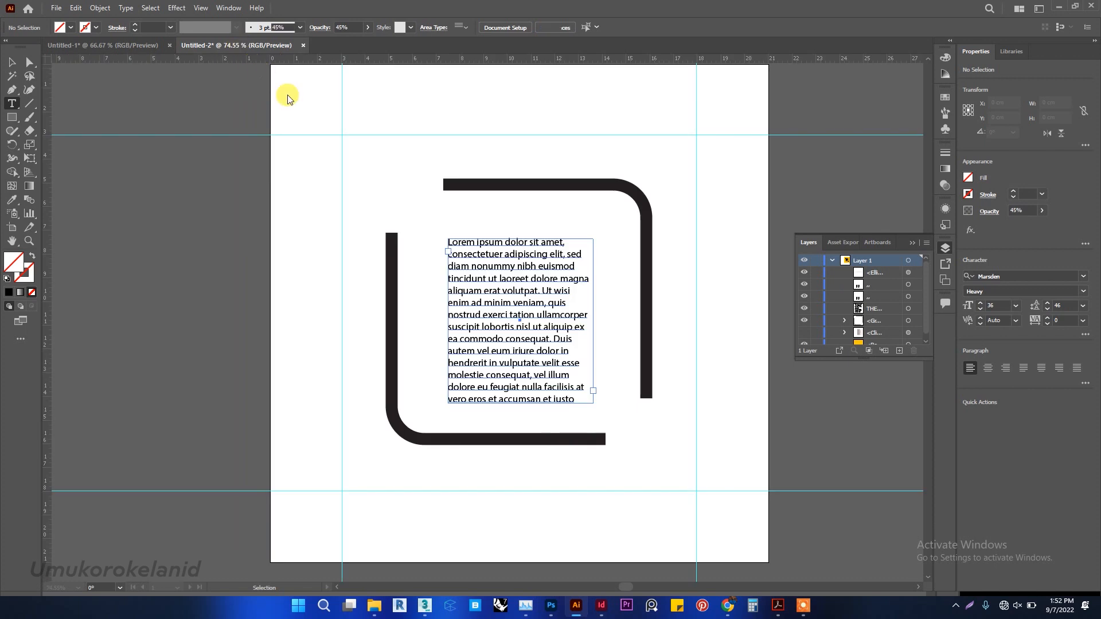
Replace the placeholder text in the text box with "THE SECRET OF GETTING AHEAD IS GETTING START".
left_click(485, 322)
key("ctrl+a")
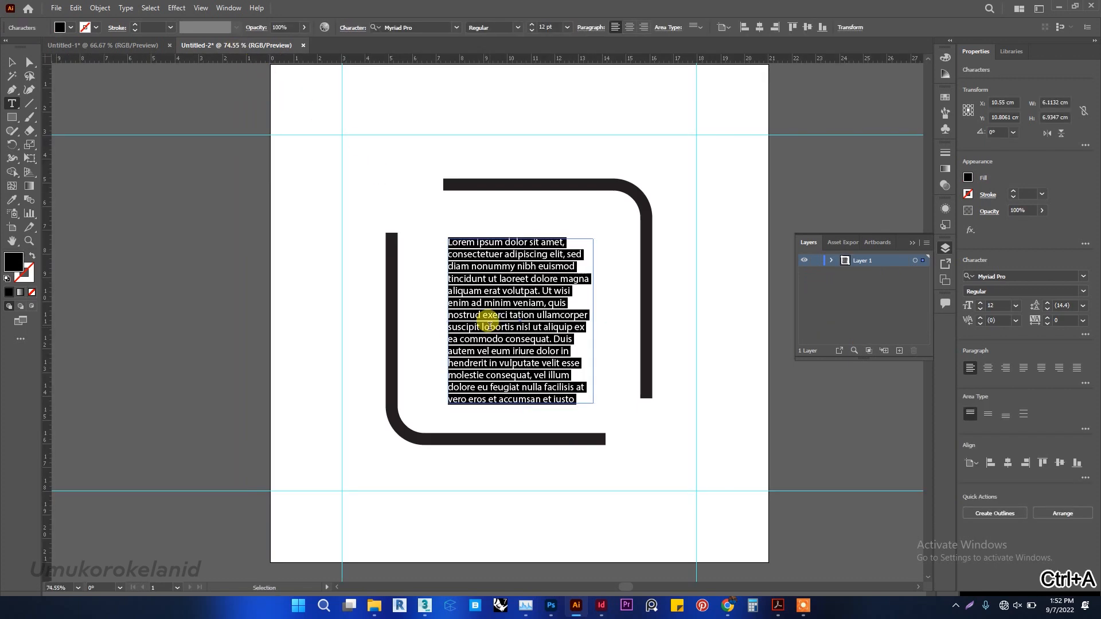
type("THE SECRET OF GETTIN")
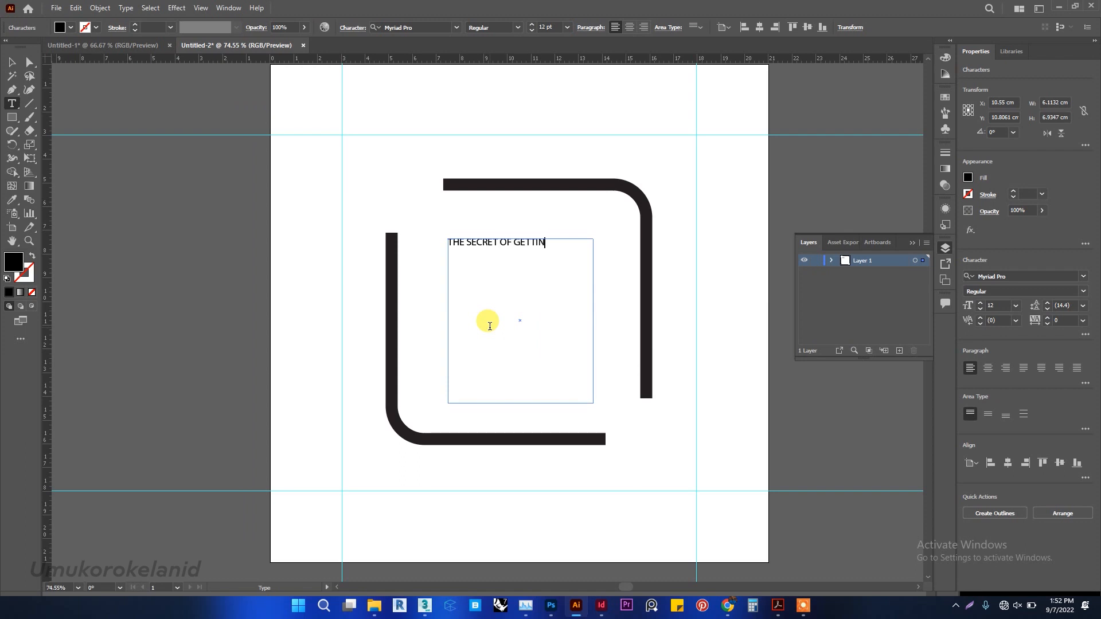
type("G AHEAD IS GETTING START")
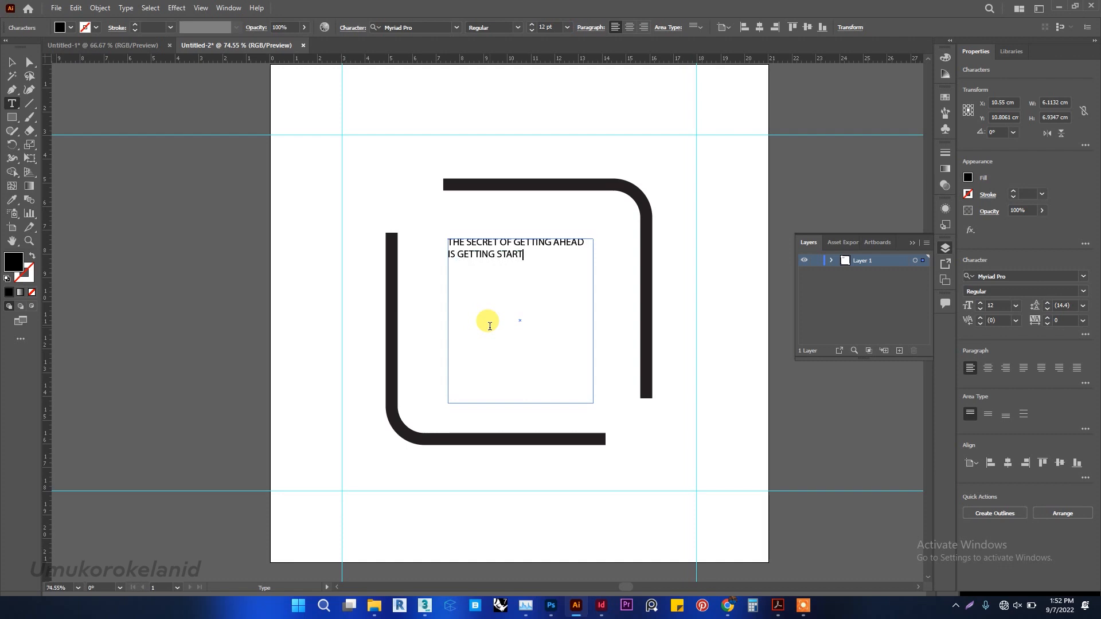
Increase the font size of the entire quote text to 34 pt.
key("ctrl+a")
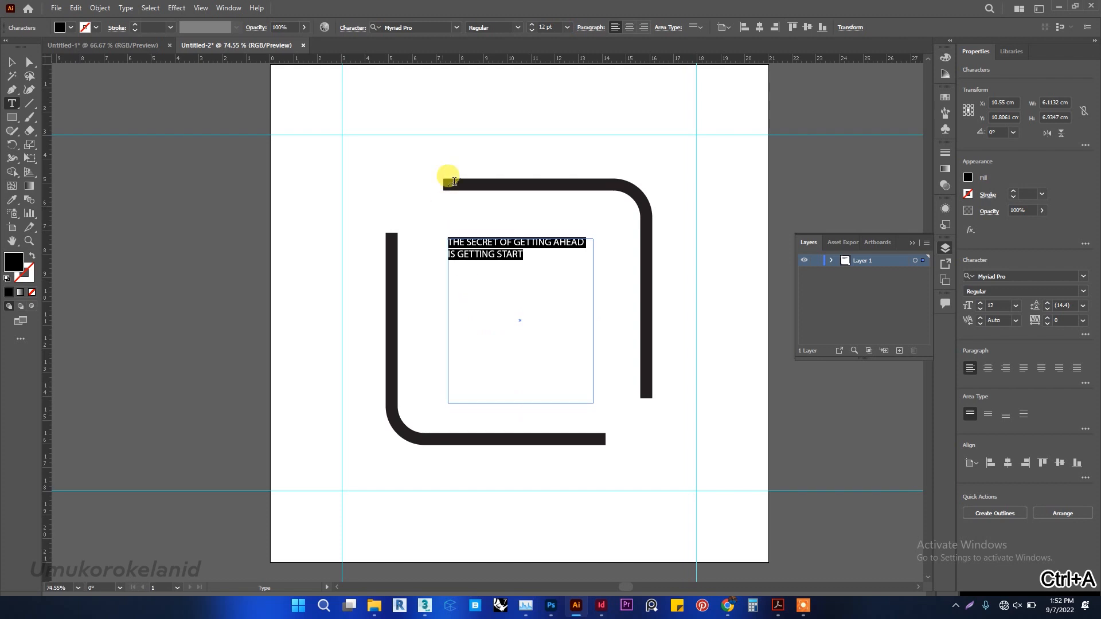
left_click(558, 27)
key("Up")
key("Up")
key("Up")
key("Up")
key("Up")
key("Up")
key("Up")
key("Up")
key("Up")
key("Up")
key("Up")
key("Up")
key("Up")
key("Up")
key("Up")
key("Up")
key("Up")
key("Up")
key("Up")
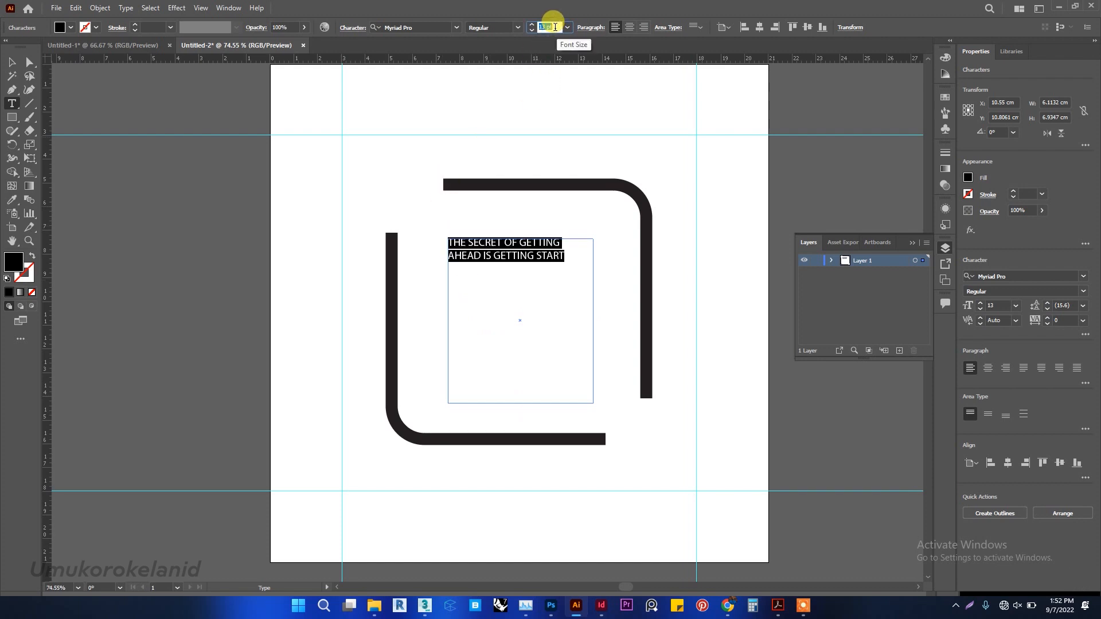
key("Up")
key("Up")
key("Up")
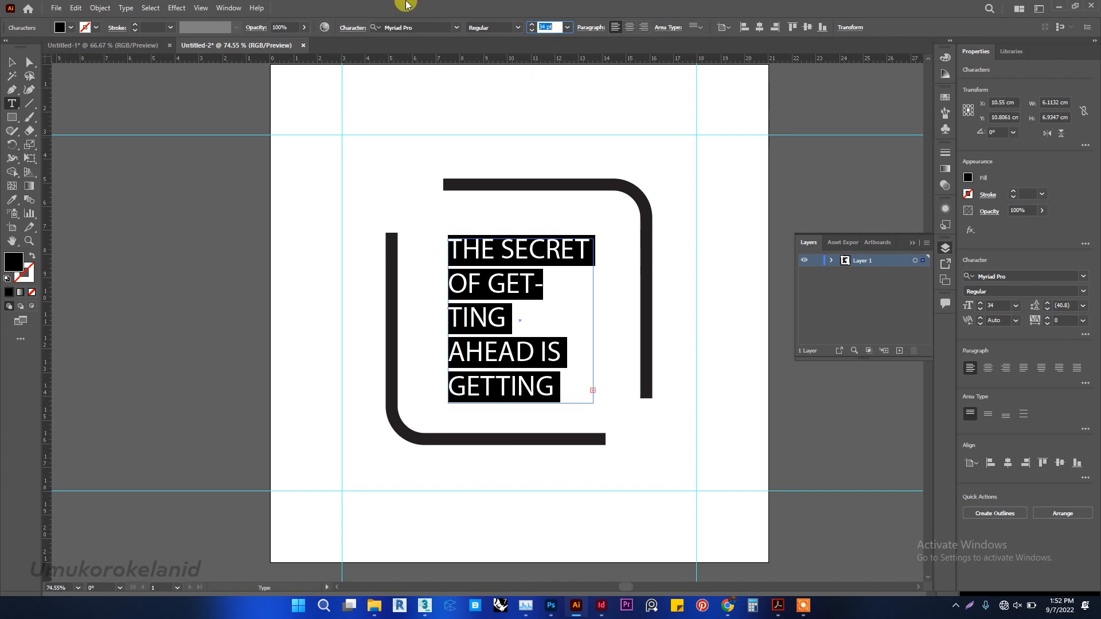
Set the font of the entire quote text to Marsden Medium.
left_click(519, 29)
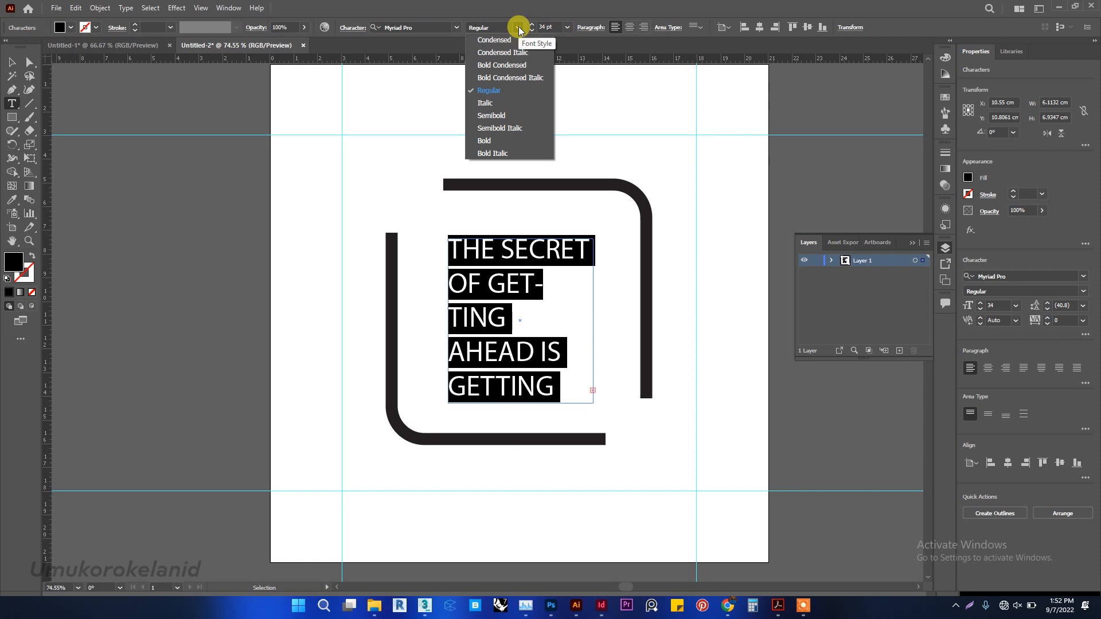
left_click(520, 29)
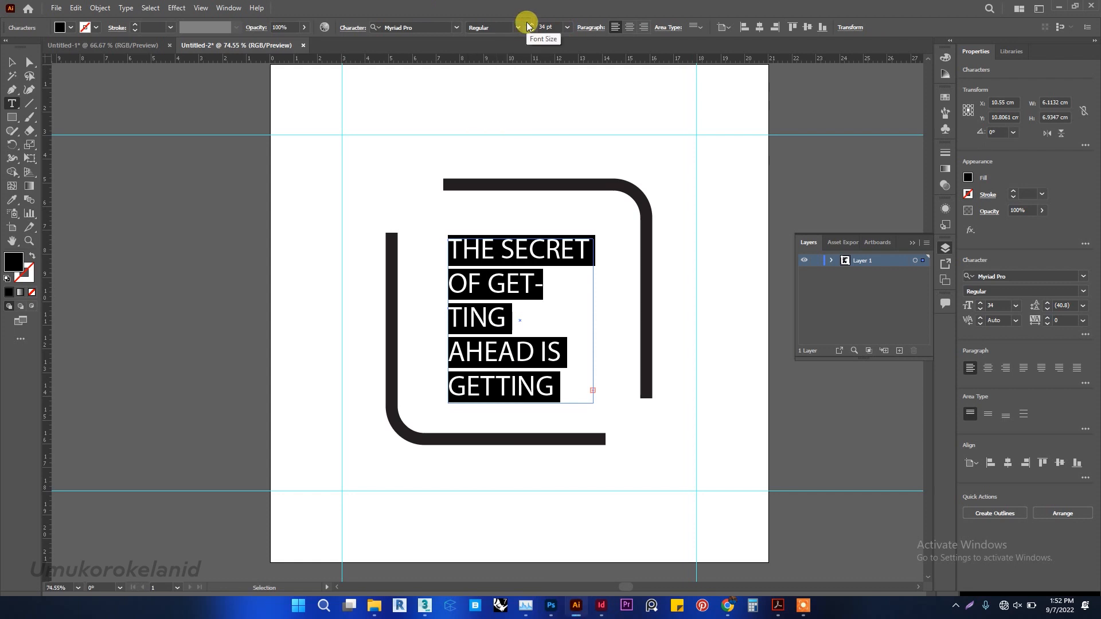
left_click(455, 28)
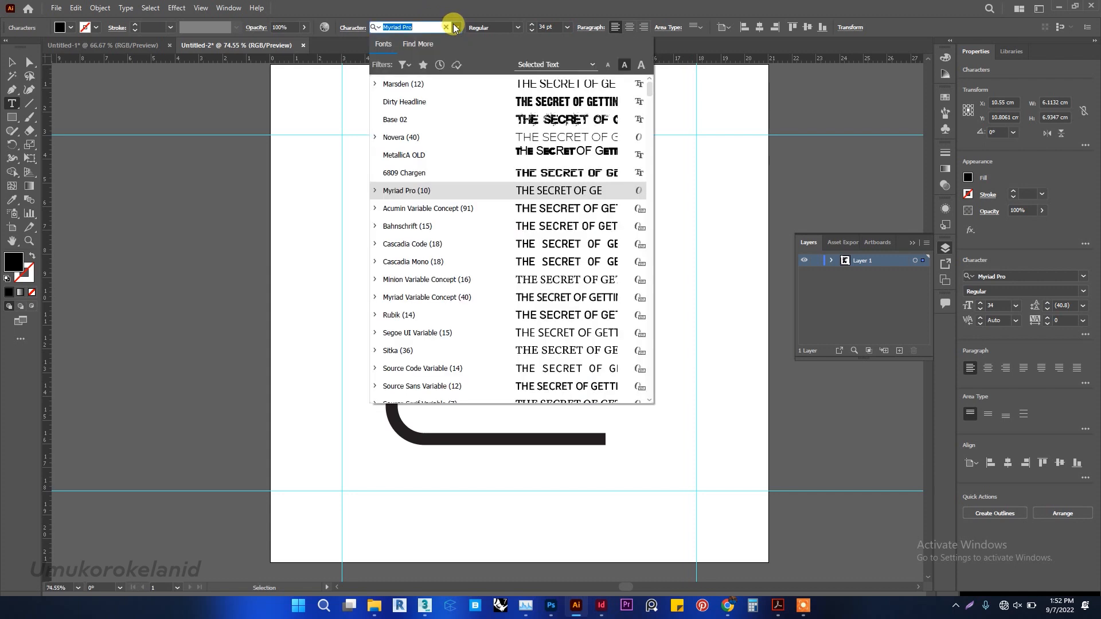
type("mars")
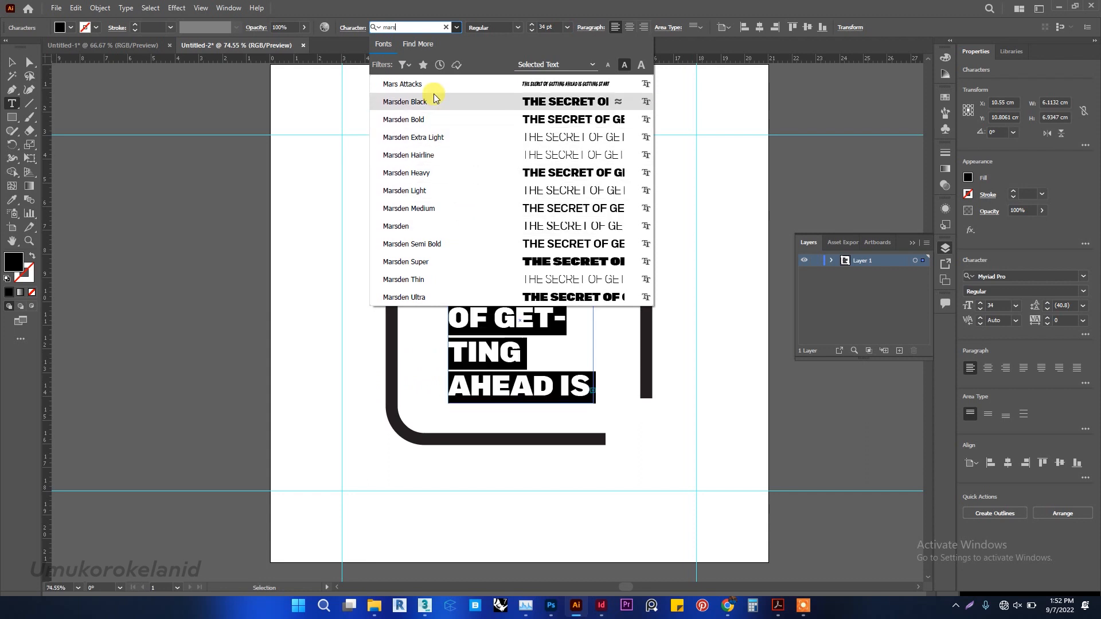
left_click(461, 214)
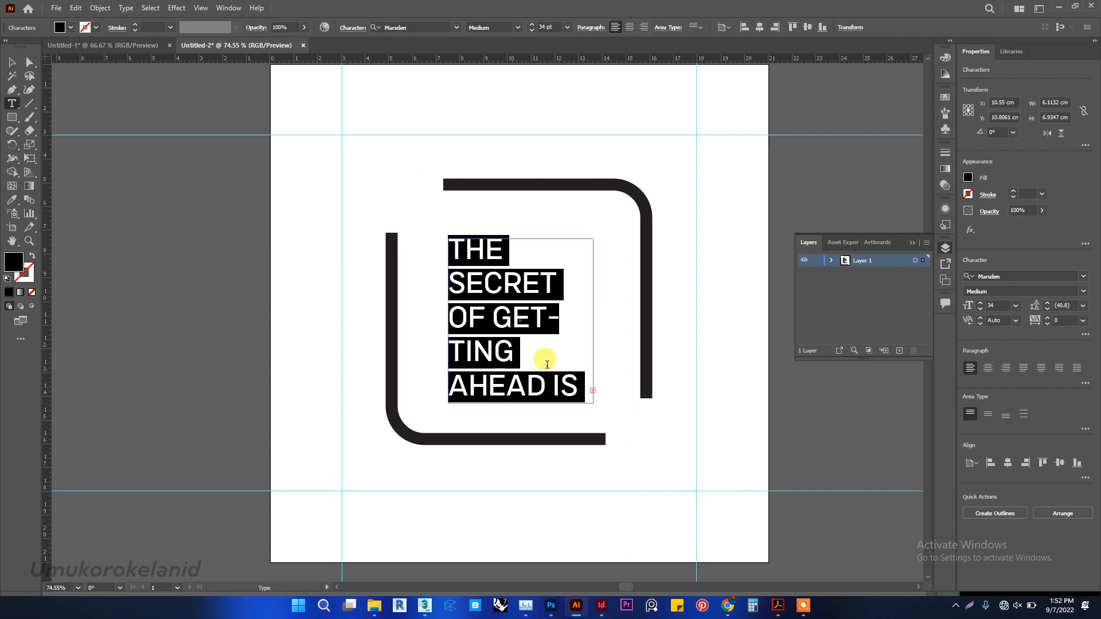
Reduce the font size of the entire quote text to 32 pt.
left_click(556, 25)
key("Down")
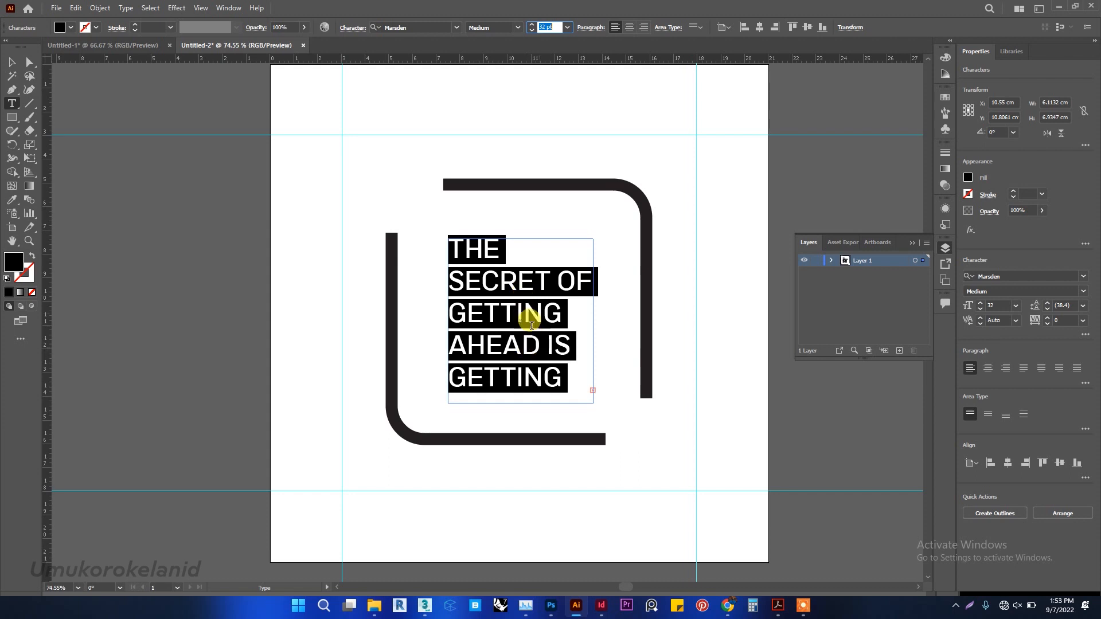
left_click(529, 319)
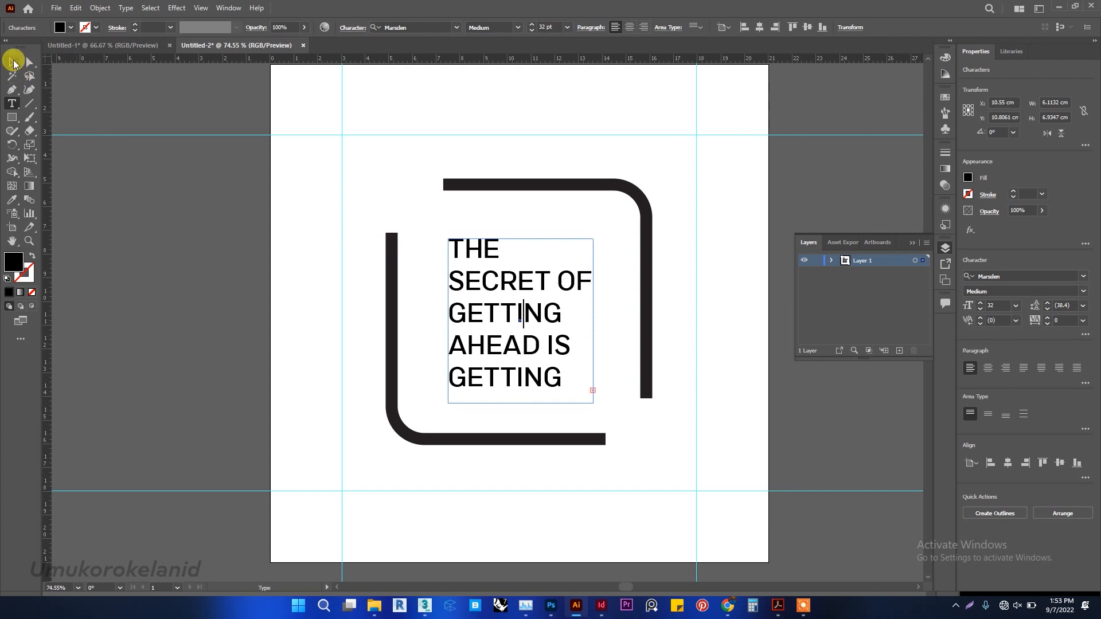
Compare the quote's line breaks and text weights with the design in the Untitled-1 document.
left_click(12, 63)
left_click(107, 45)
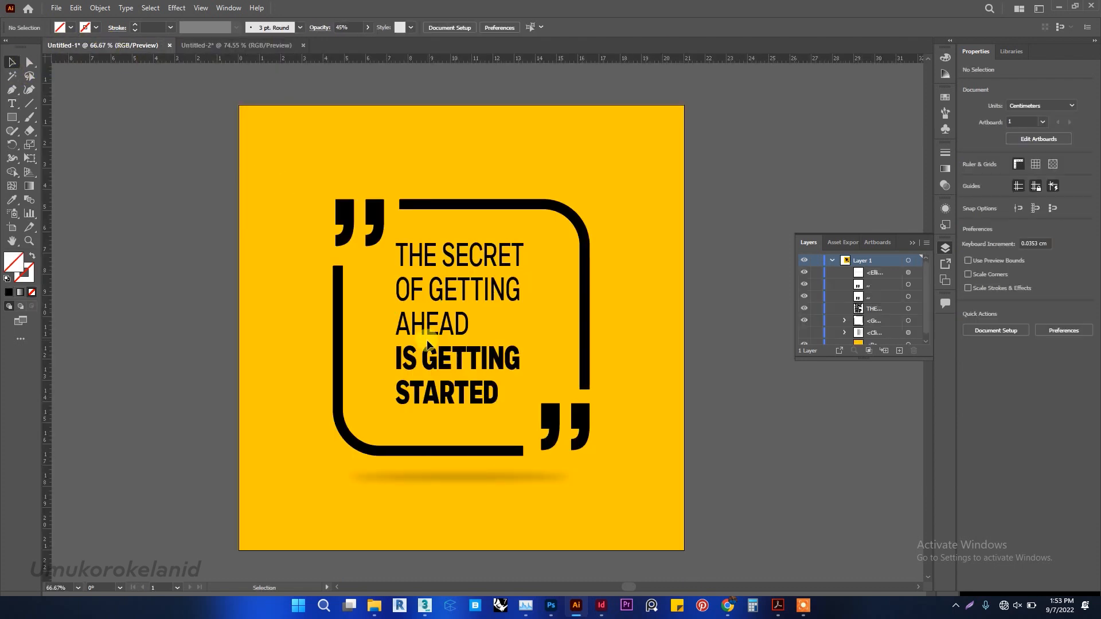
left_click(239, 43)
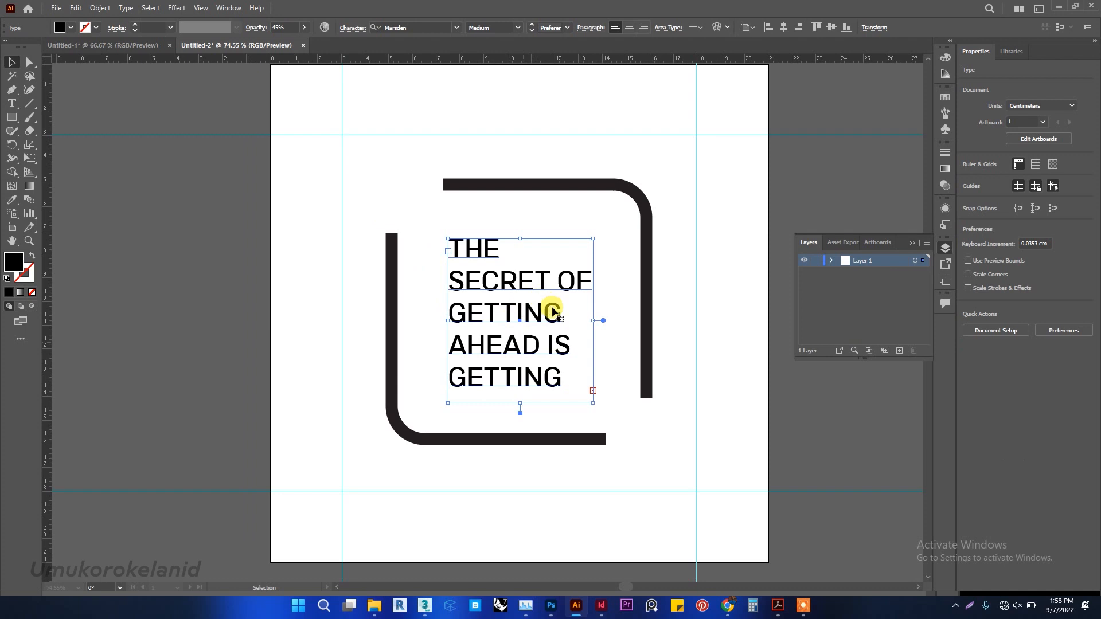
left_click(135, 44)
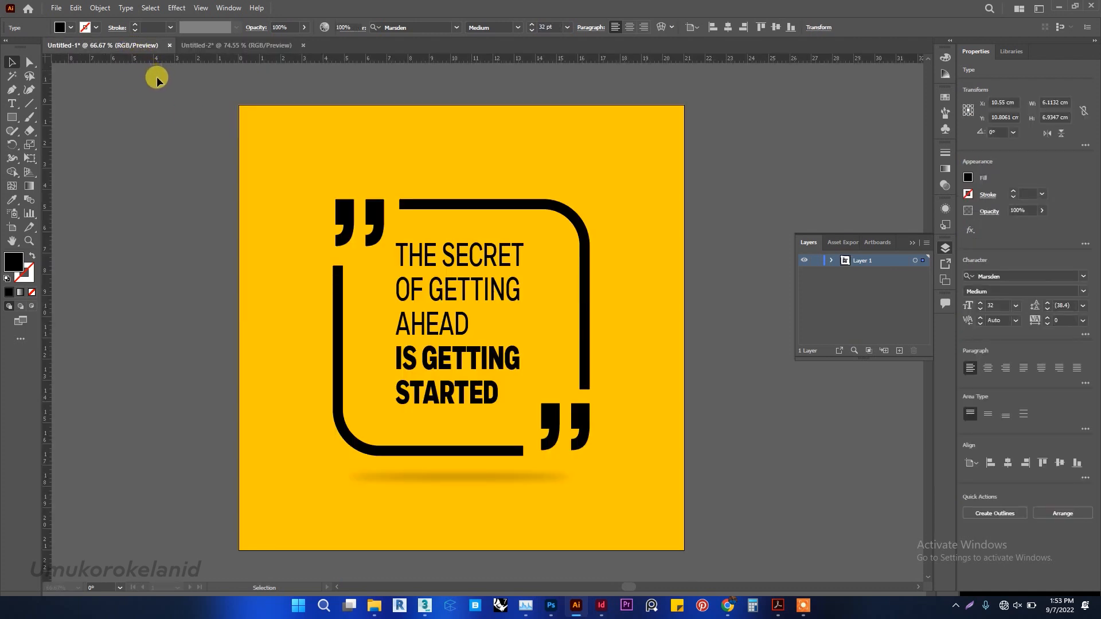
left_click(235, 46)
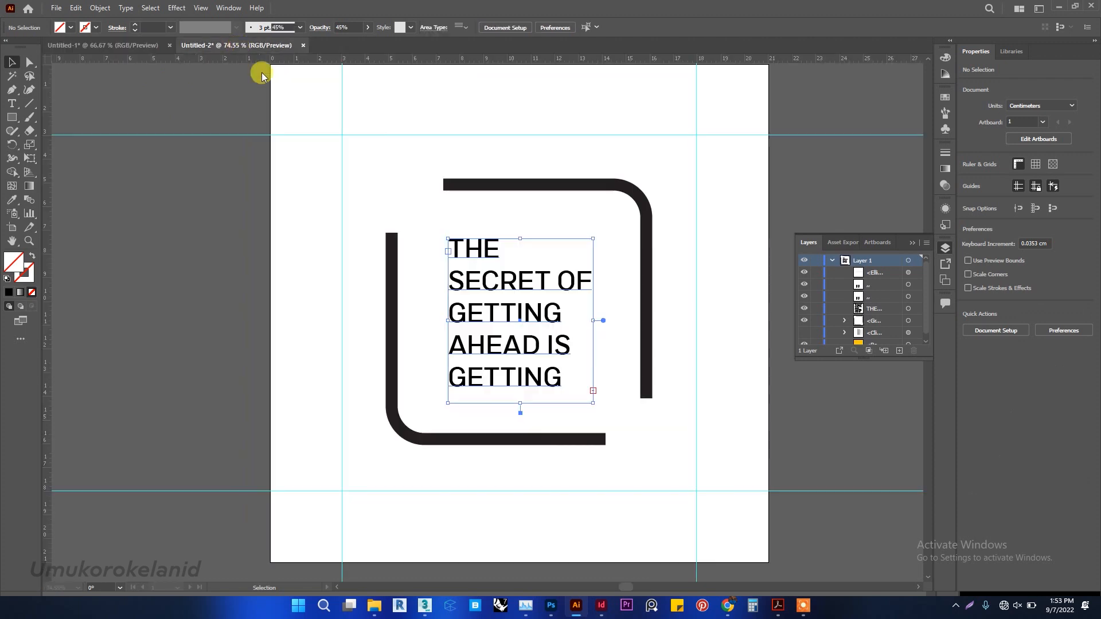
Reduce the entire quote's font size to 25 pt and complete its last word as "STARTED".
double_click(536, 350)
key("ctrl+a")
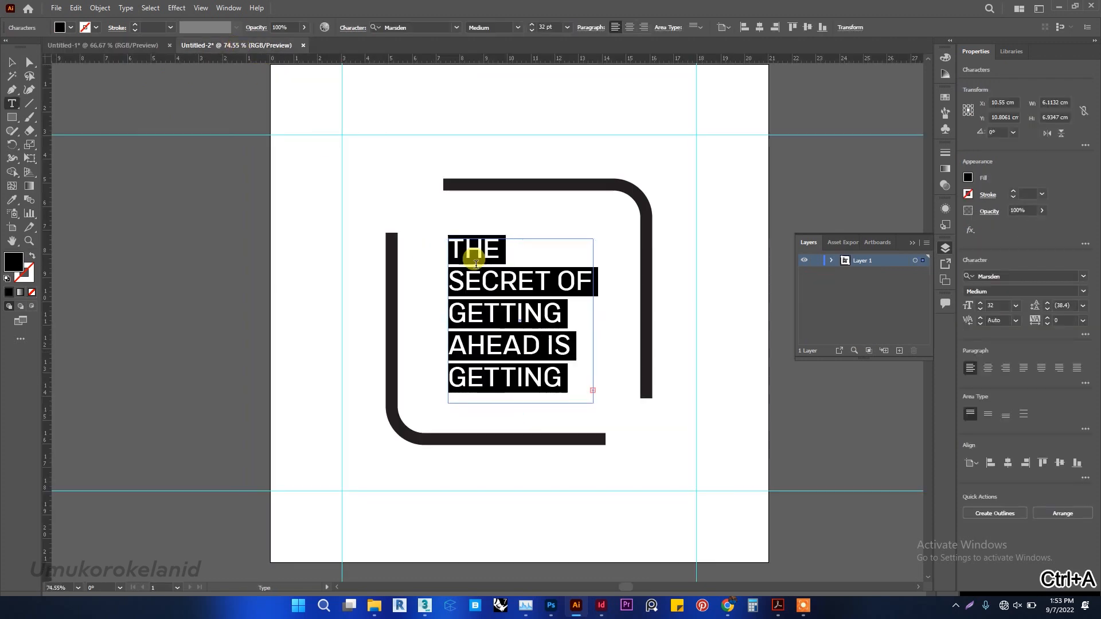
left_click(549, 27)
key("Down")
key("Down")
key("Down")
key("Down")
key("Down")
key("Down")
key("Down")
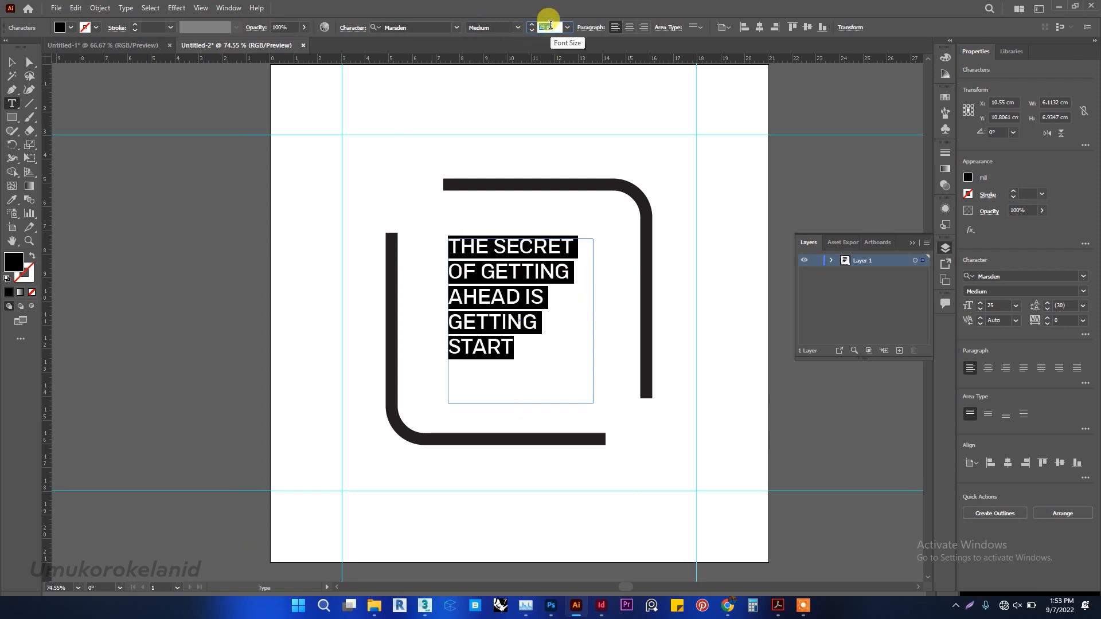
left_click(537, 340)
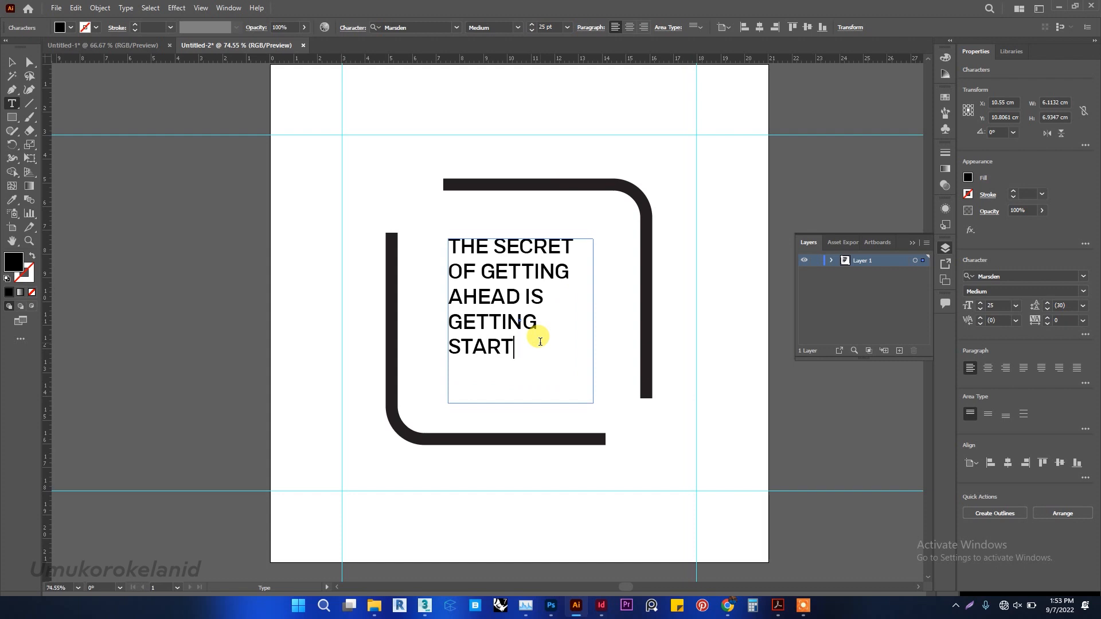
type("ED")
Increase the font size of the entire quote text to 29 pt.
key("ctrl+a")
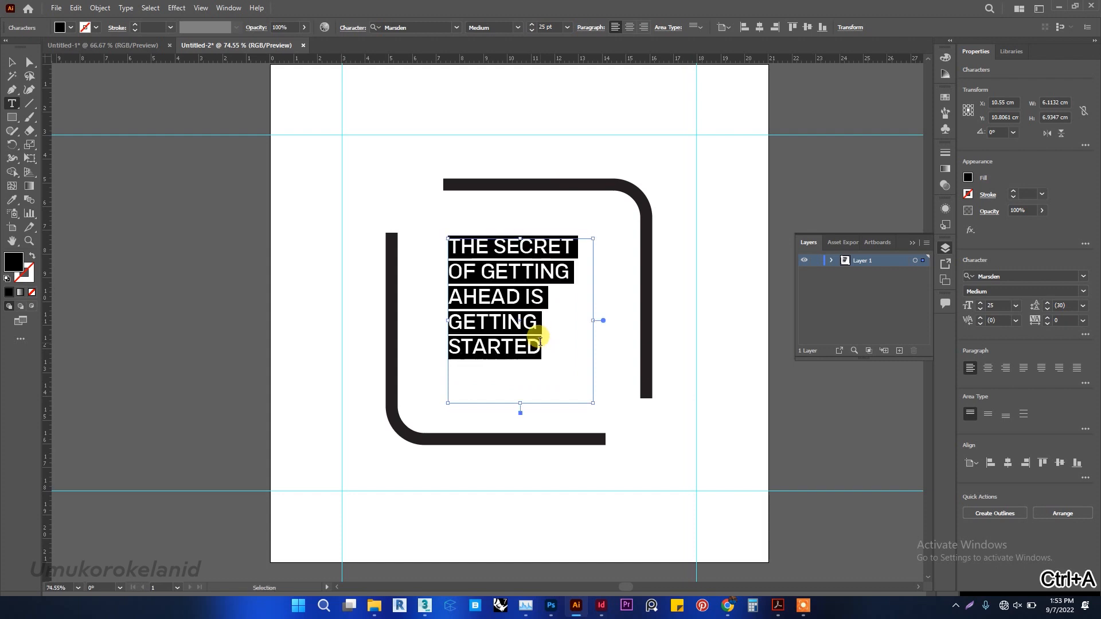
left_click(550, 27)
scroll(553, 26, "up", 4)
scroll(554, 24, "up", 1)
scroll(554, 24, "down", 1)
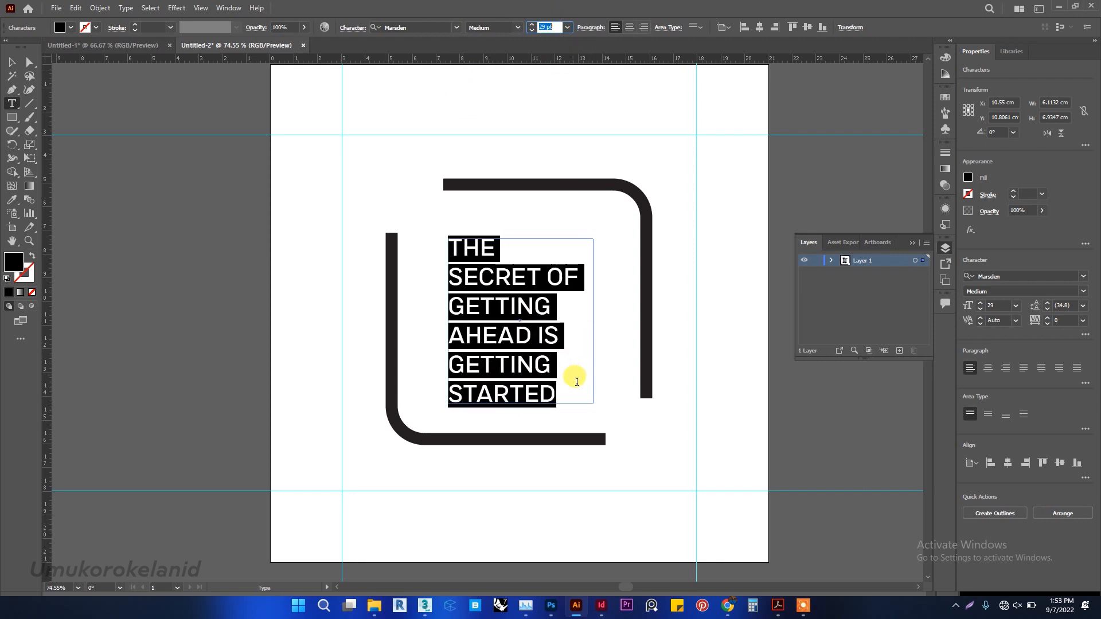
Try the Semi Bold style on the words "GETTING STARTED" and undo it.
left_click(563, 392)
left_click_drag(568, 396, 432, 351)
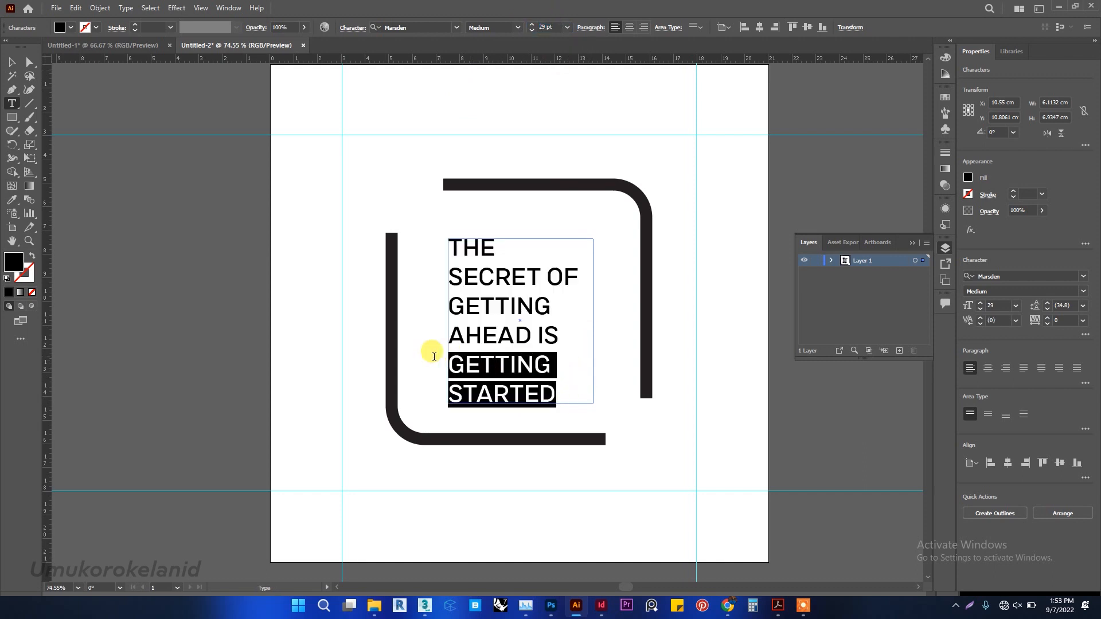
left_click(518, 27)
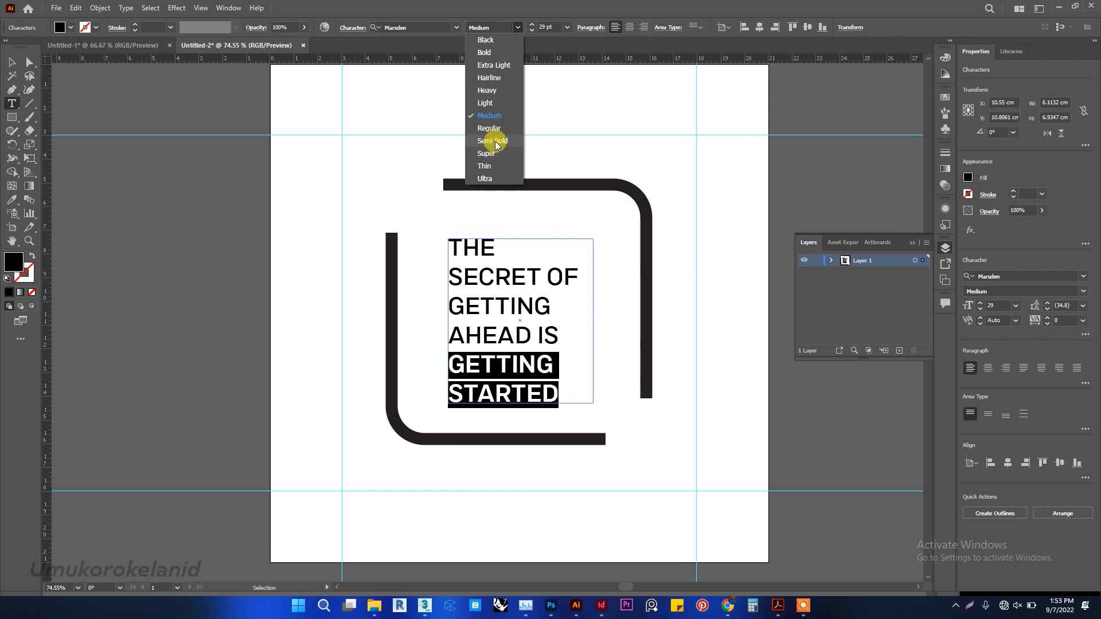
left_click(493, 141)
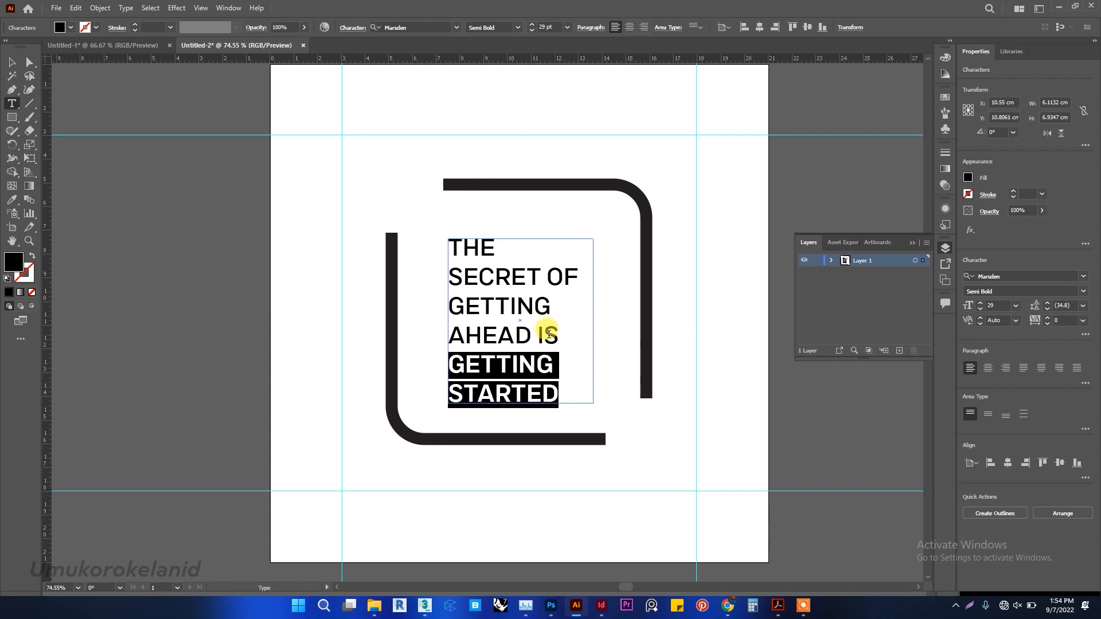
left_click(538, 335)
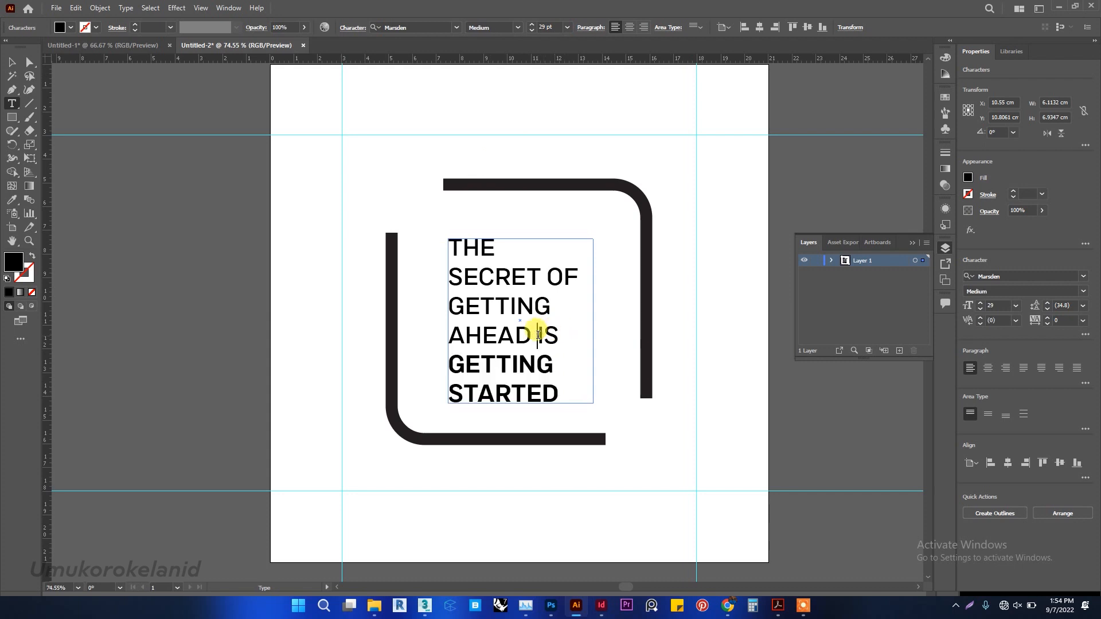
key("ctrl+z")
key("ctrl+z")
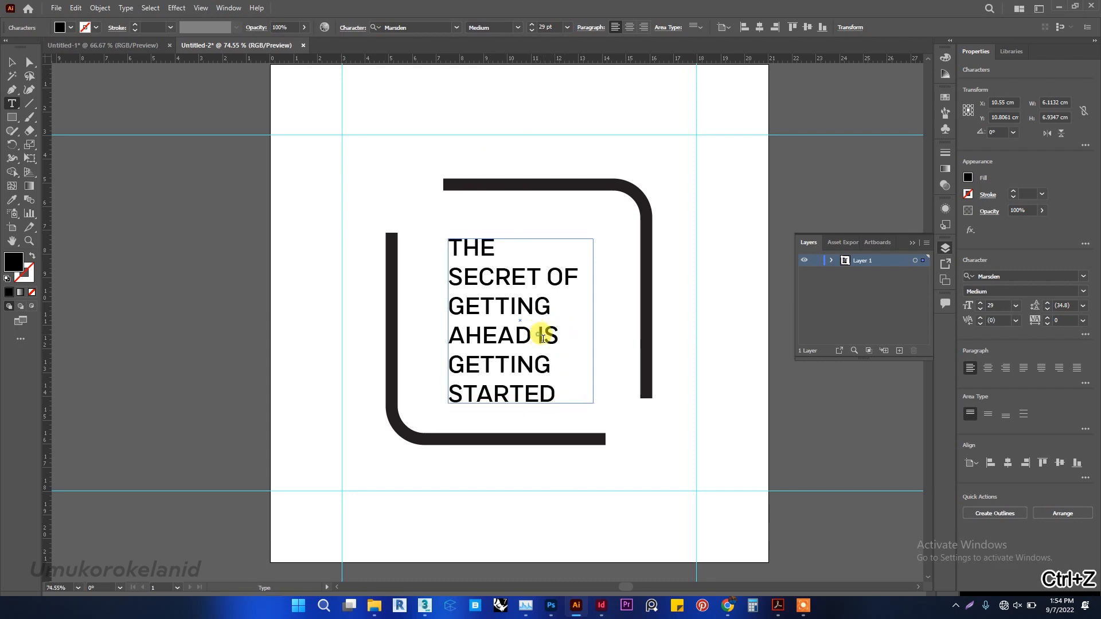
Set "IS GETTING STARTED" to Semi Bold and break the line after "AHEAD" so that "IS" begins a new line.
left_click_drag(542, 335, 565, 380)
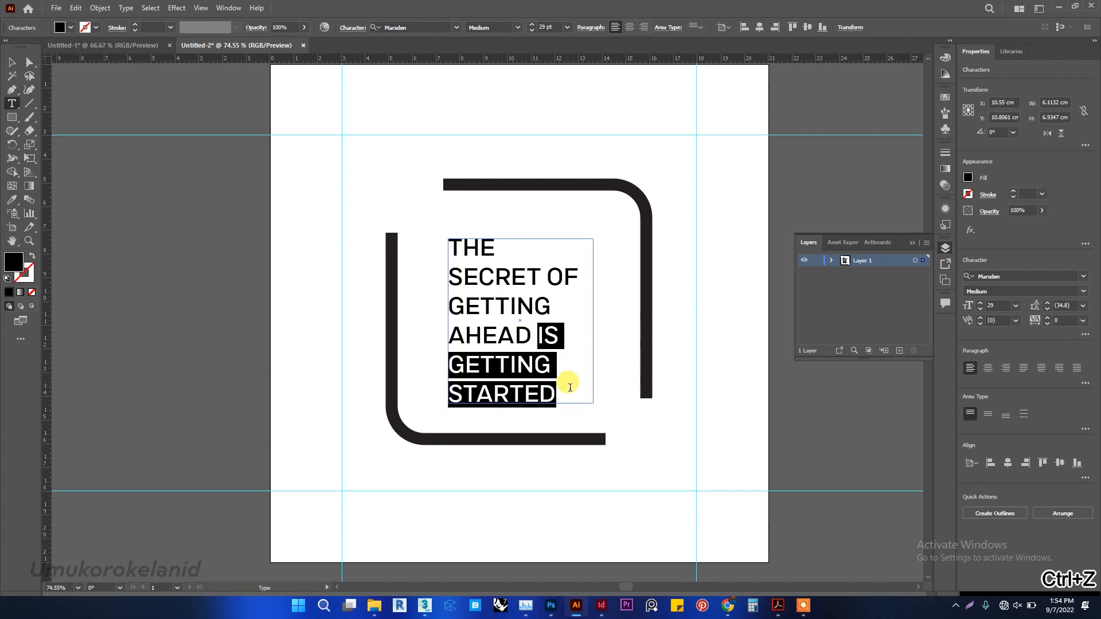
left_click(515, 27)
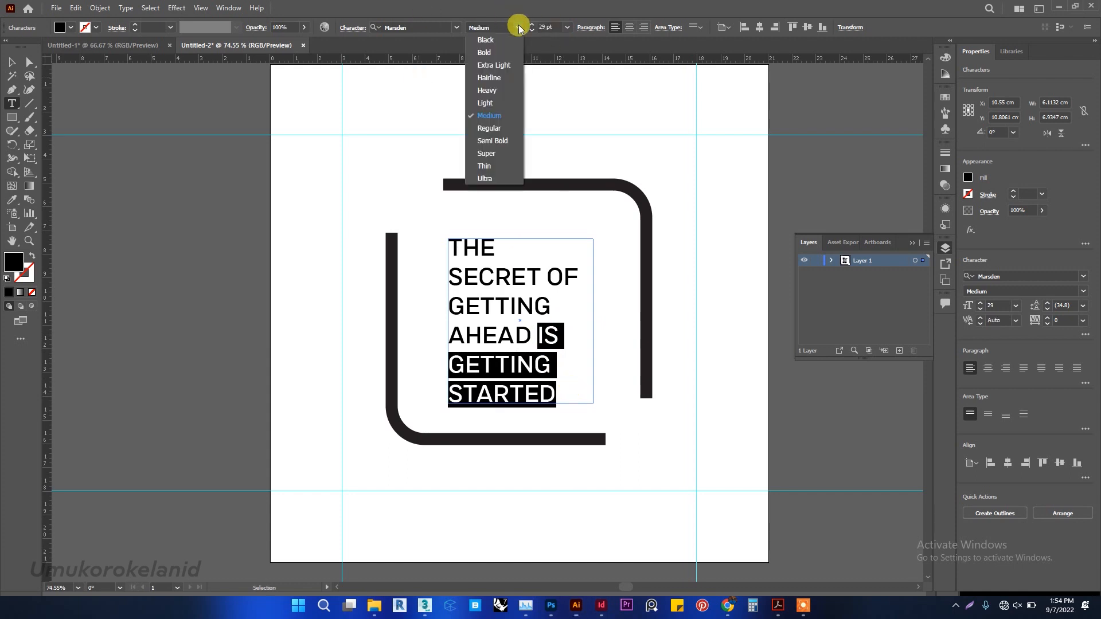
left_click(505, 142)
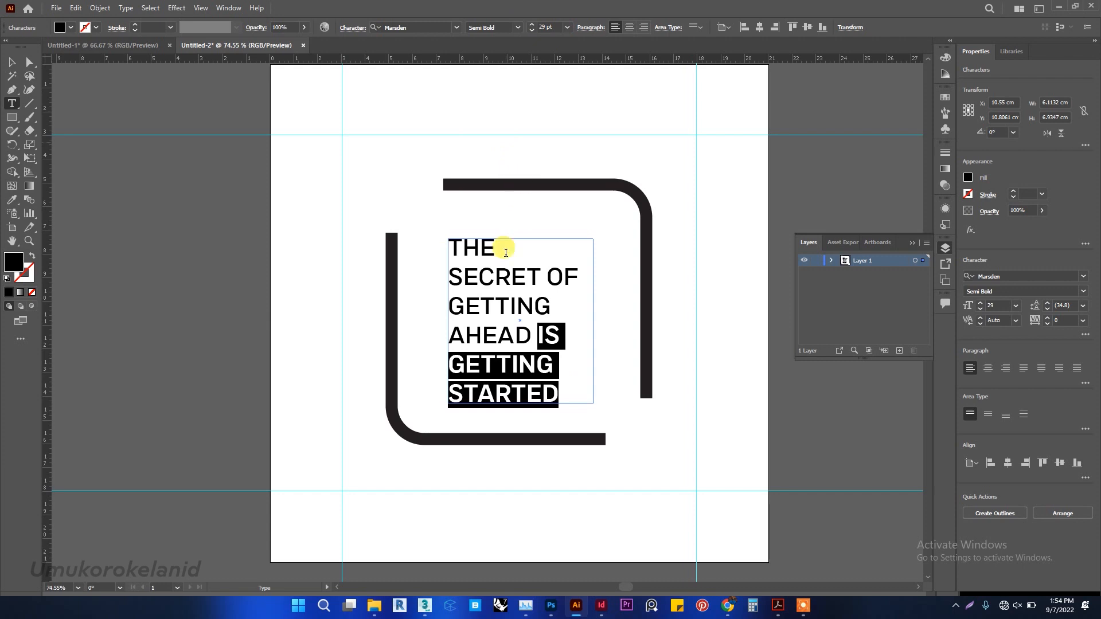
left_click(538, 330)
key("BackSpace")
key("Return")
left_click_drag(544, 333, 444, 231)
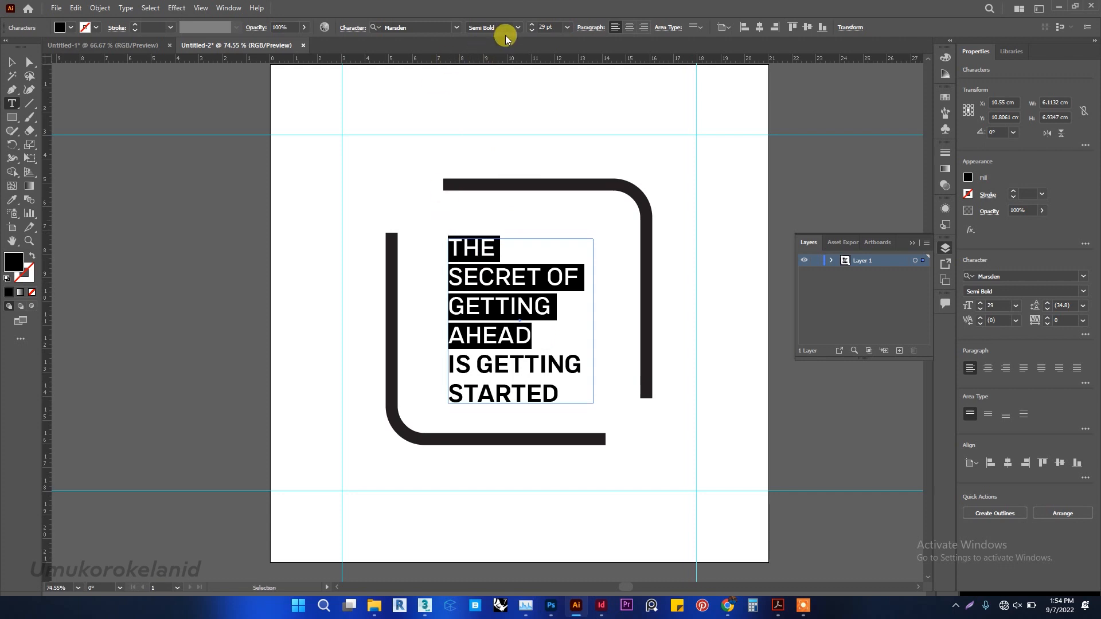
left_click(521, 28)
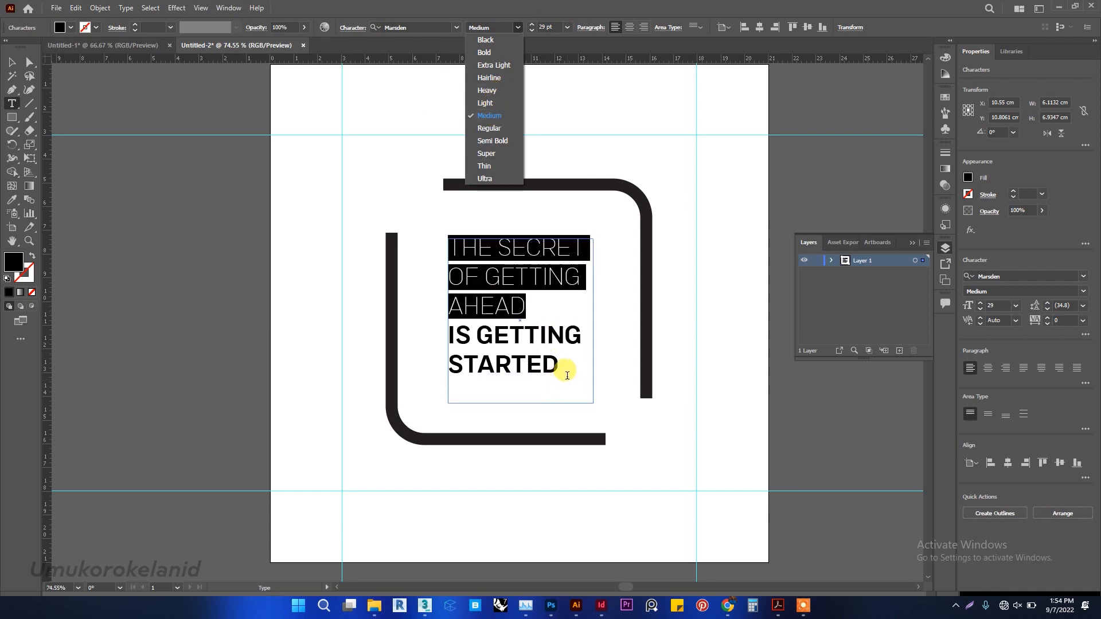
left_click(568, 366)
Change the font style of "IS GETTING STARTED" to Heavy.
double_click(565, 392)
left_click_drag(565, 392, 447, 359)
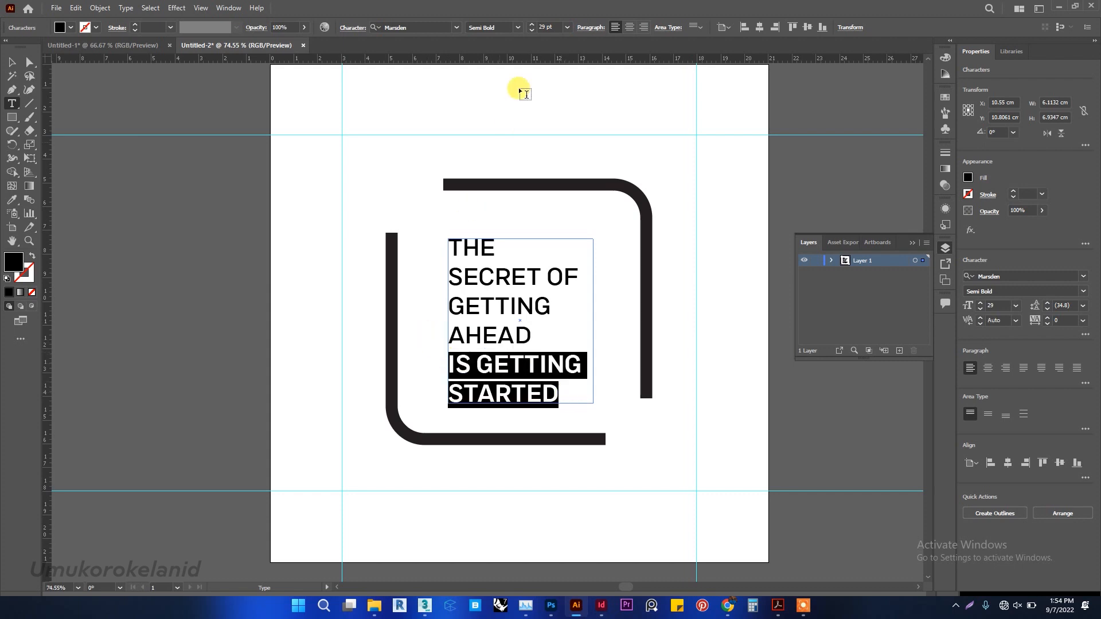
left_click(518, 28)
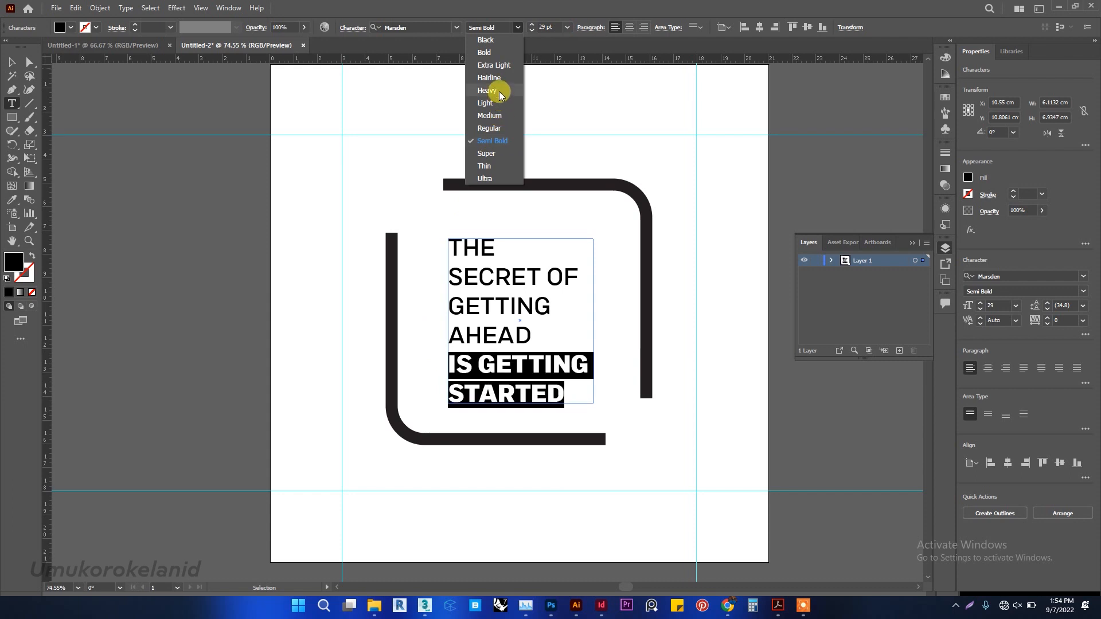
left_click(498, 92)
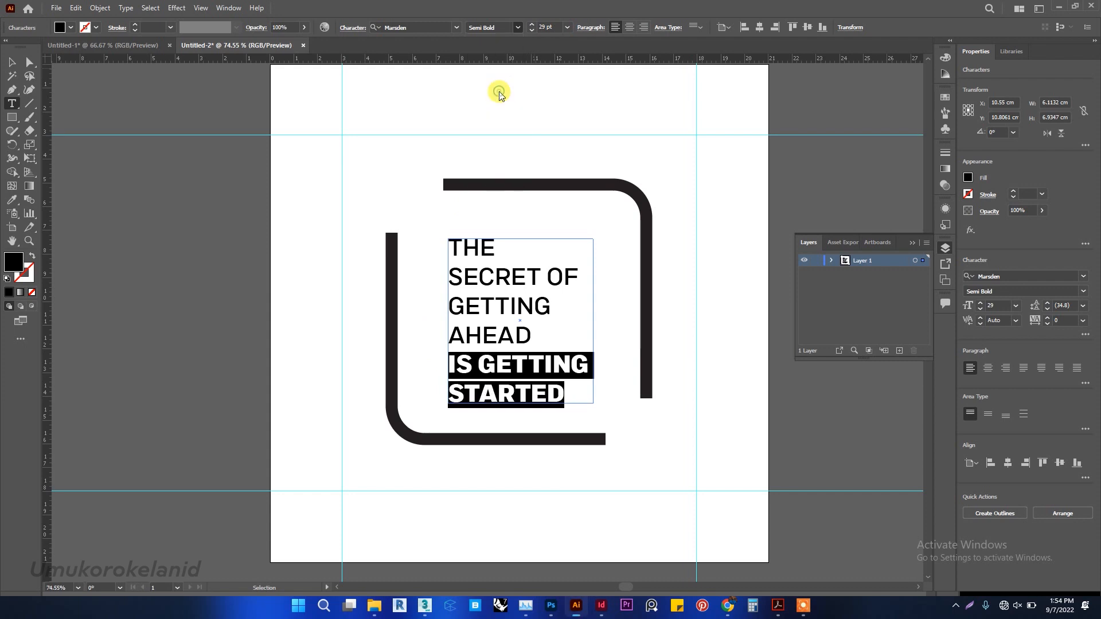
left_click(508, 329)
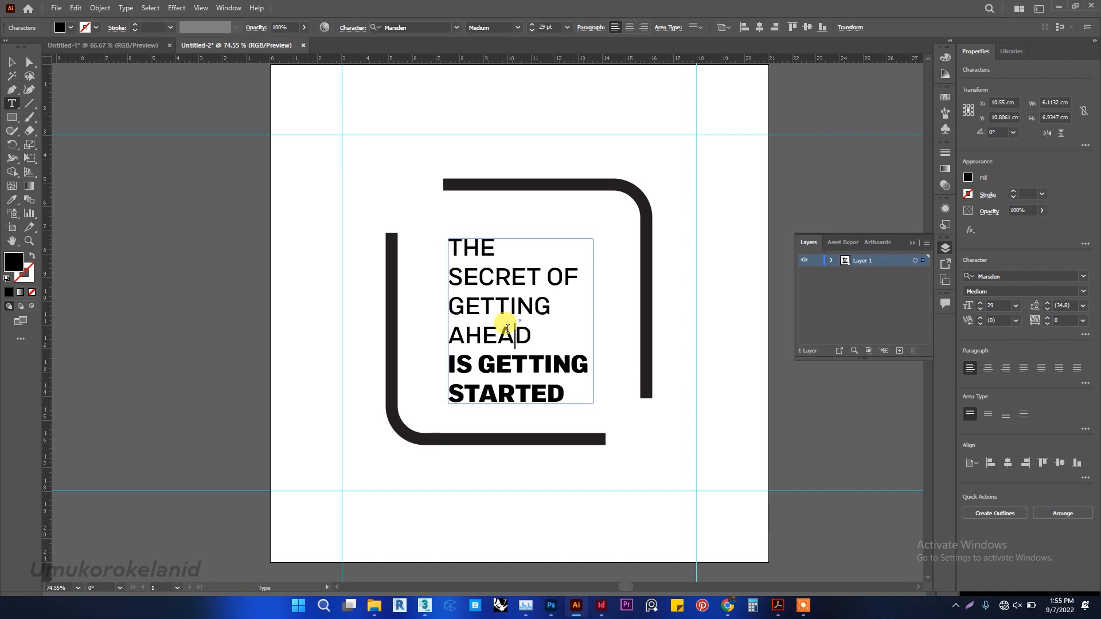
Extend the quote's text box equally upward and downward to a height of about 8.3 cm.
left_click(14, 57)
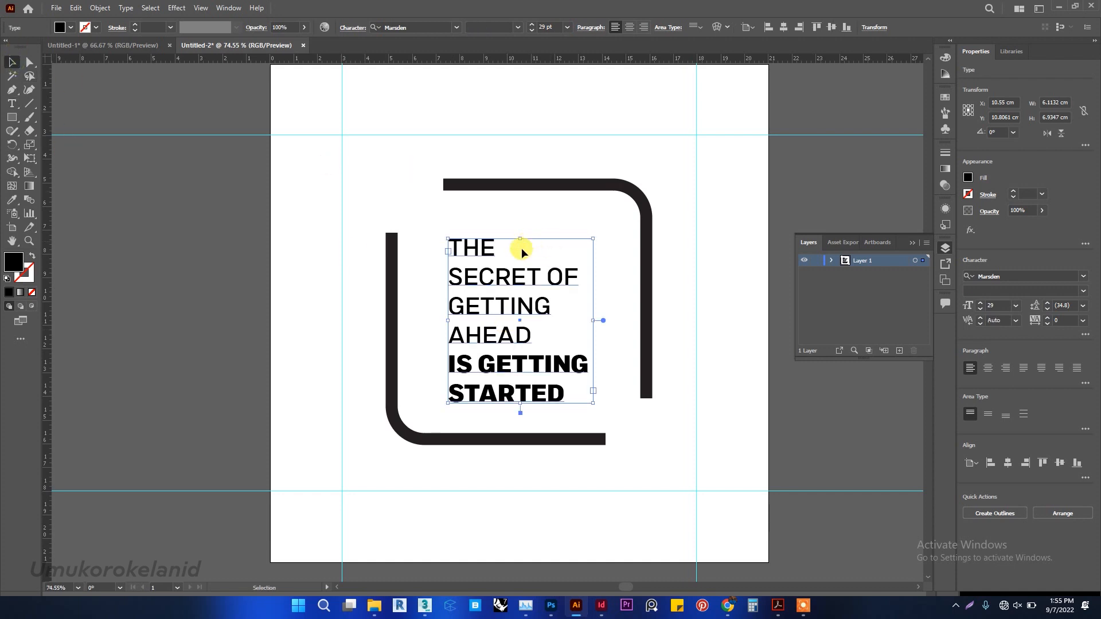
left_click_drag(519, 237, 522, 222)
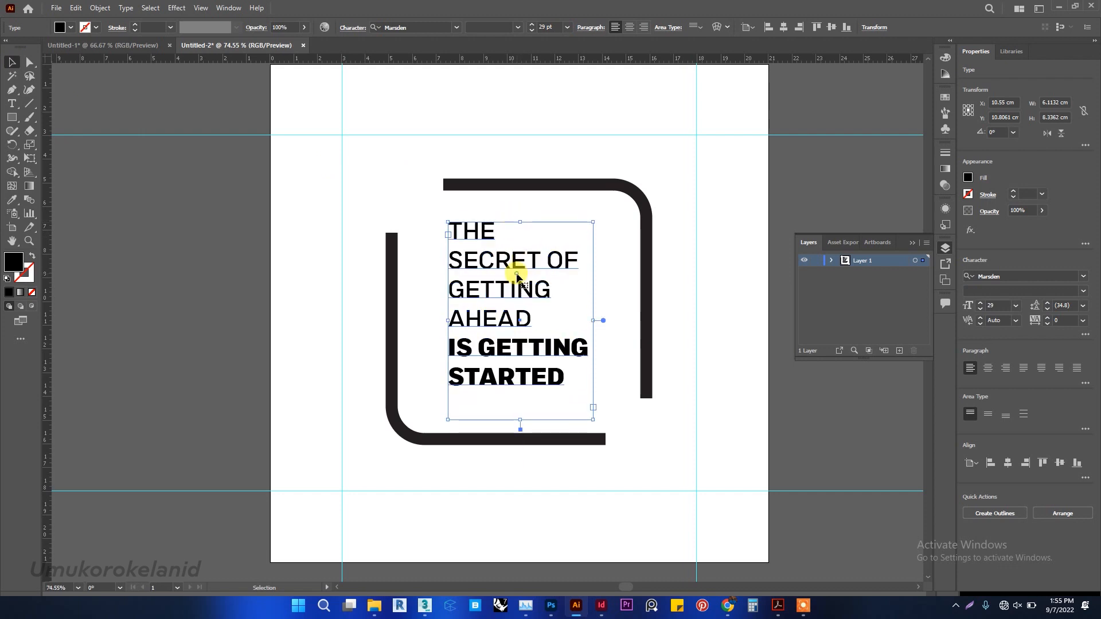
Select all the text inside the quote's text box for editing.
key("t")
left_click(518, 279)
key("ctrl+a")
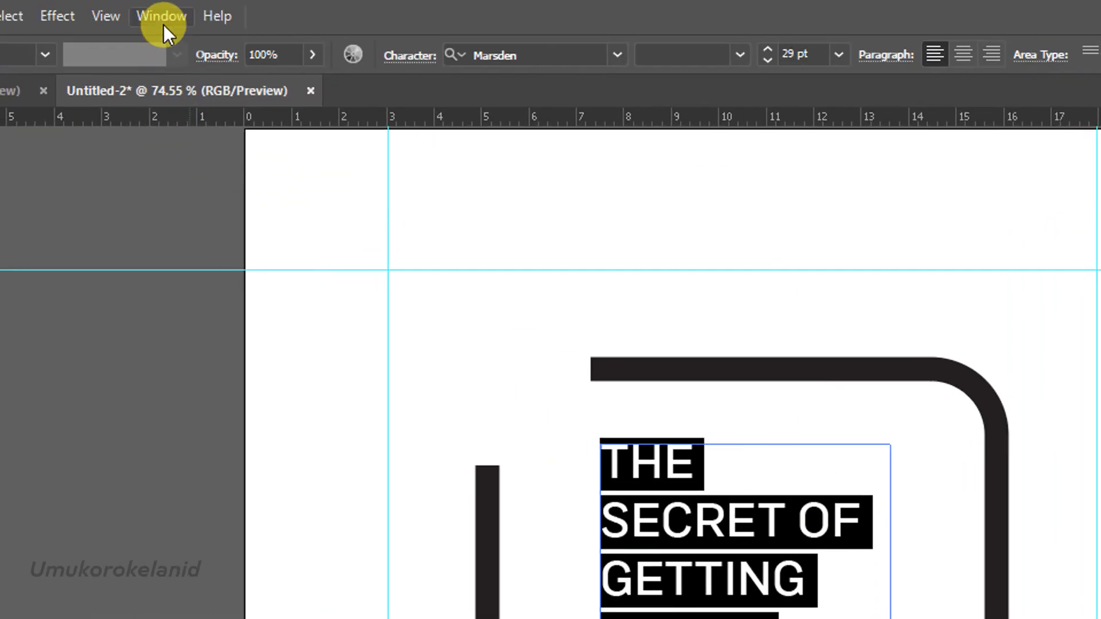
Hide the Properties panel and show it again.
left_click(167, 19)
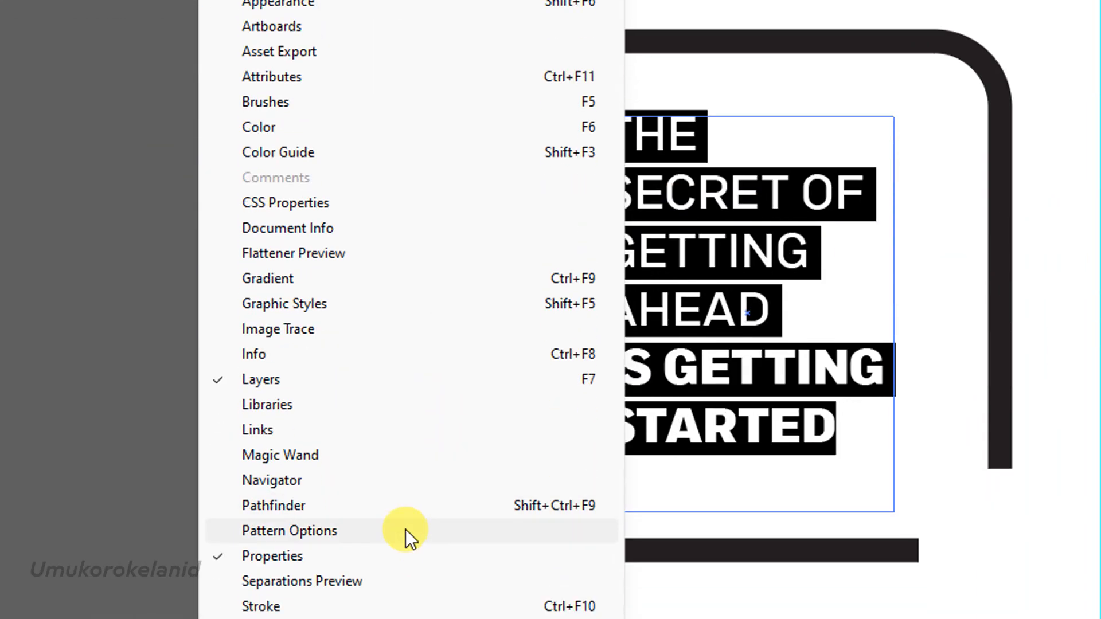
left_click(393, 528)
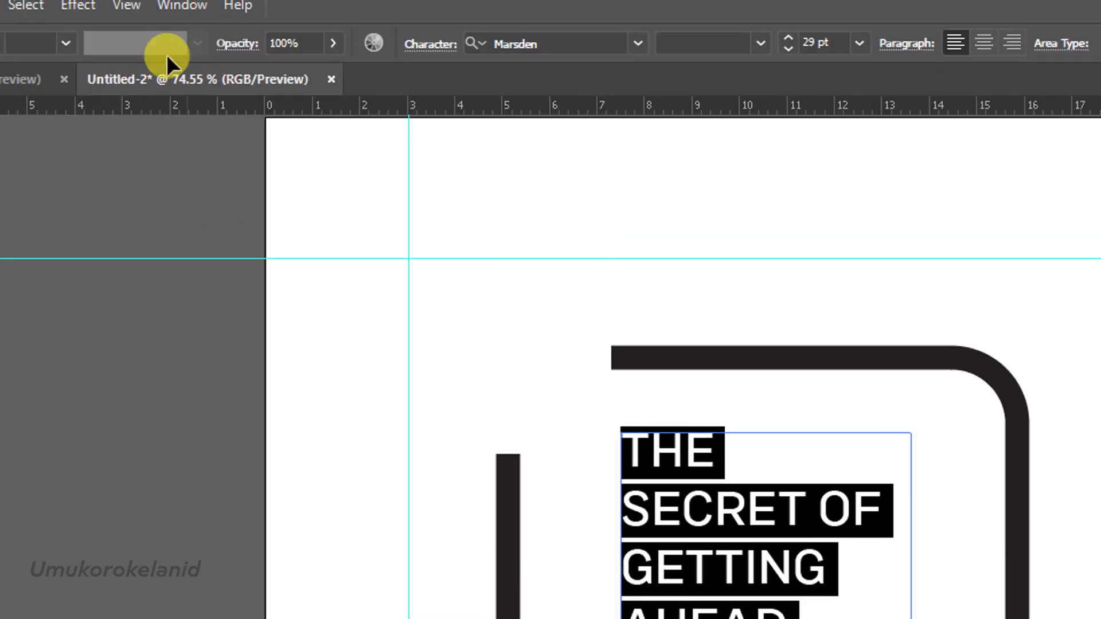
left_click(172, 7)
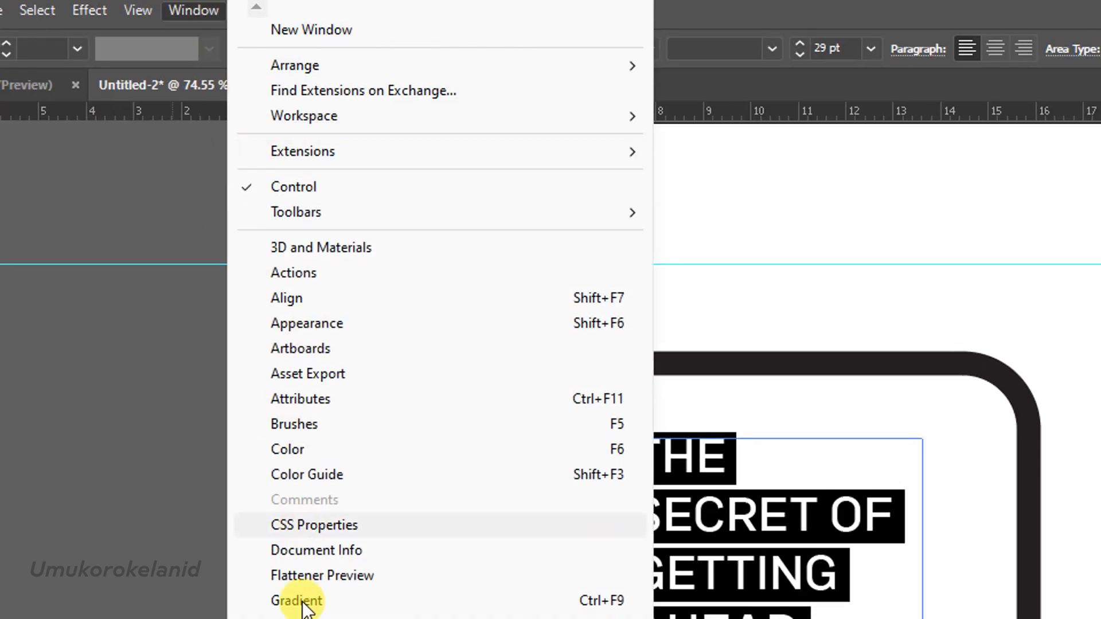
left_click(376, 532)
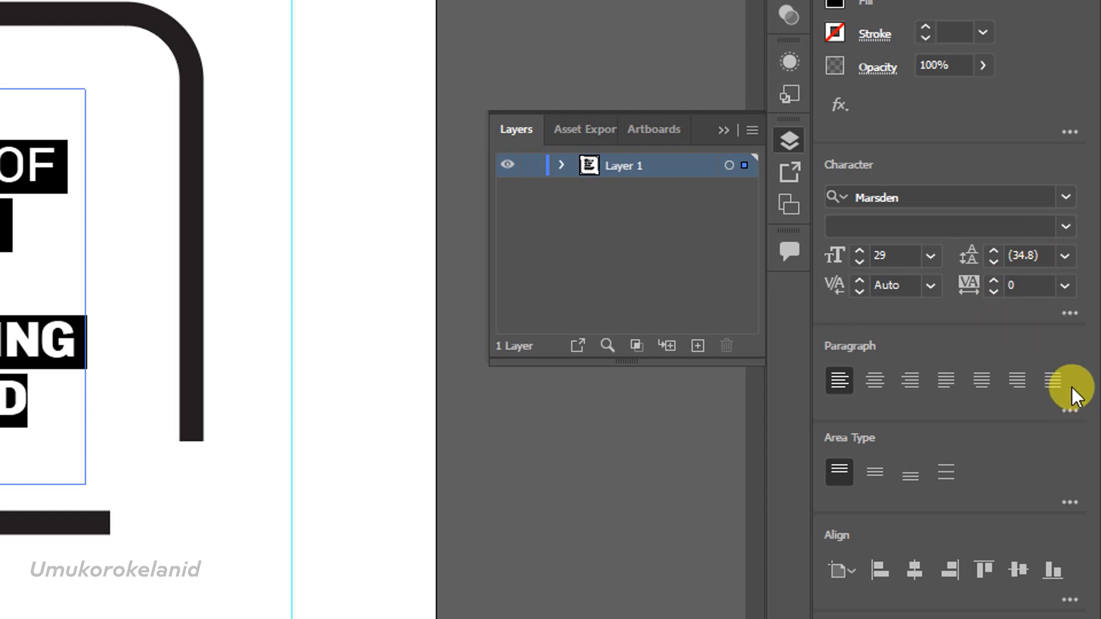
Open the additional character options and set the quote text's vertical scale to 110% and horizontal scale to 70%.
left_click(1070, 313)
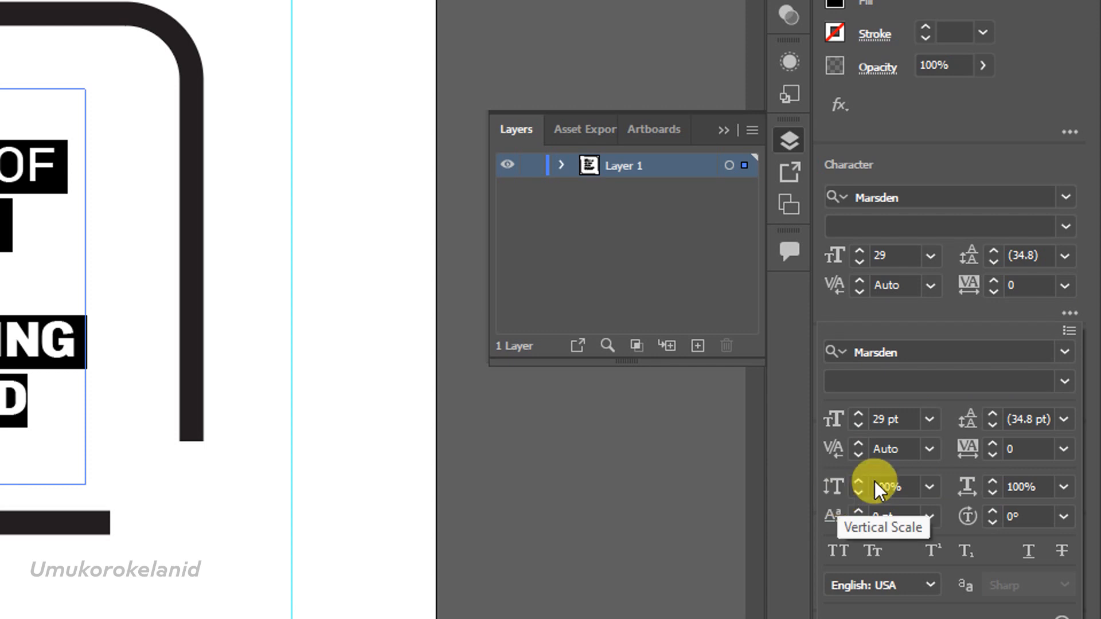
left_click(901, 485)
left_click_drag(902, 484, 870, 488)
type("1")
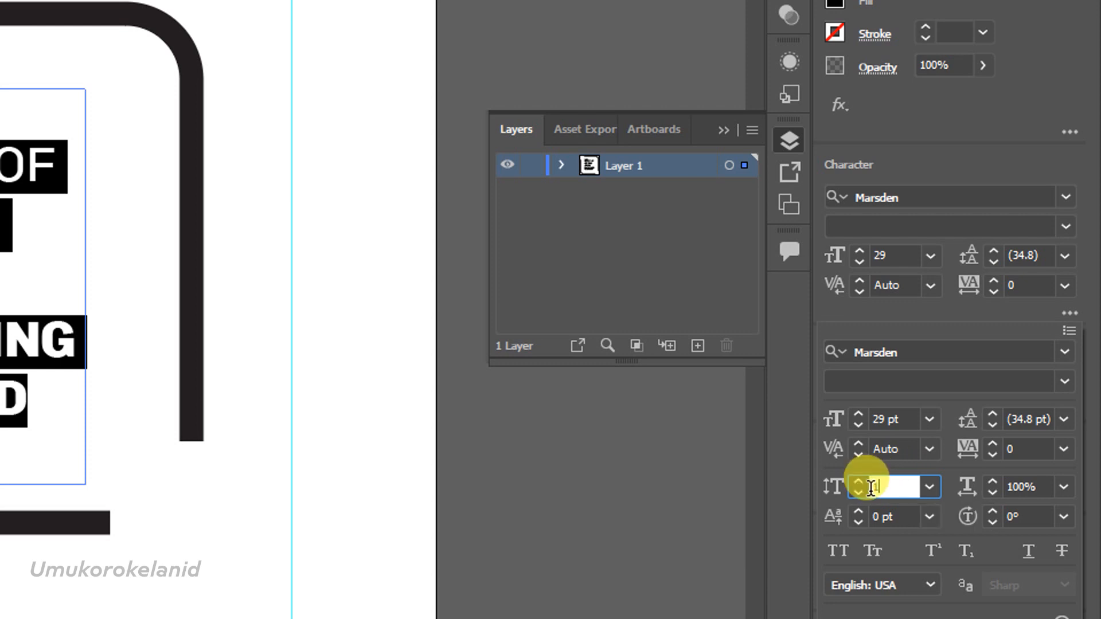
type("10")
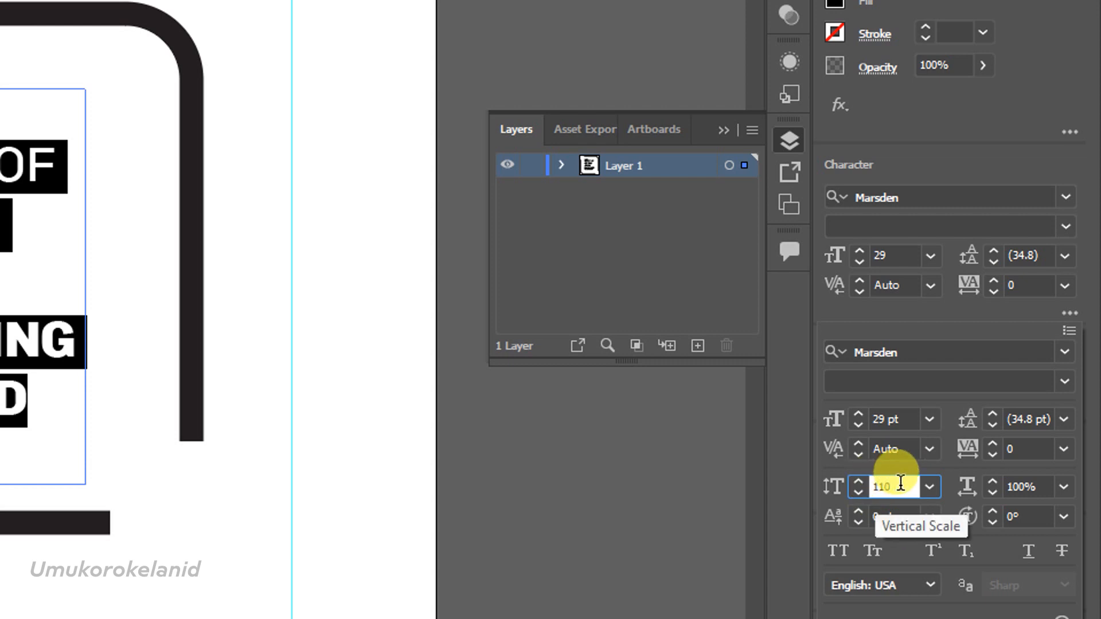
left_click(1041, 485)
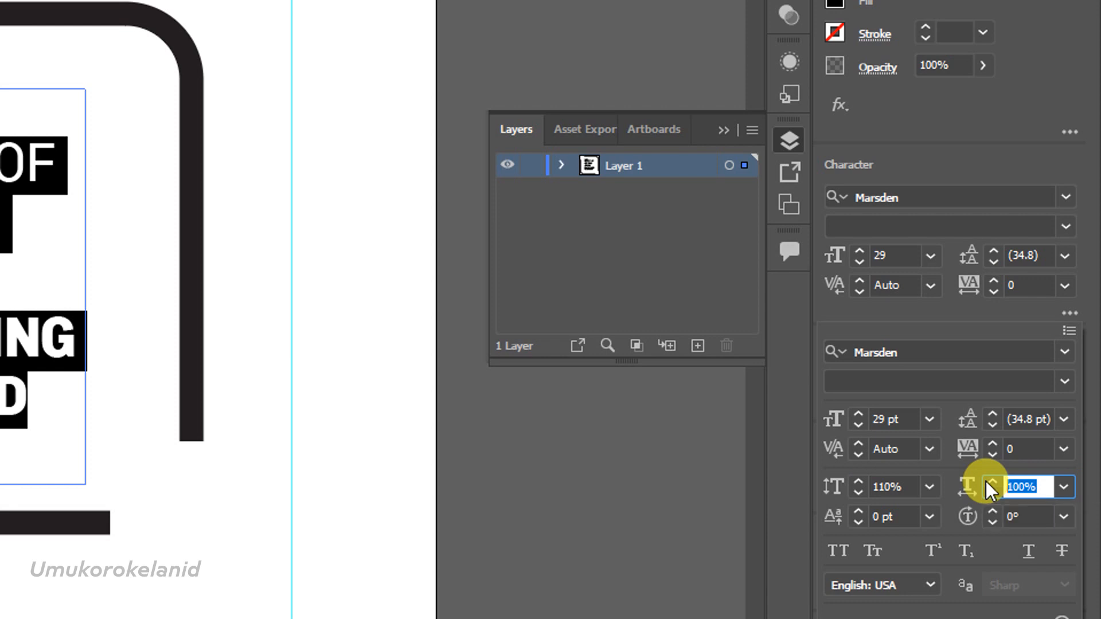
type("70")
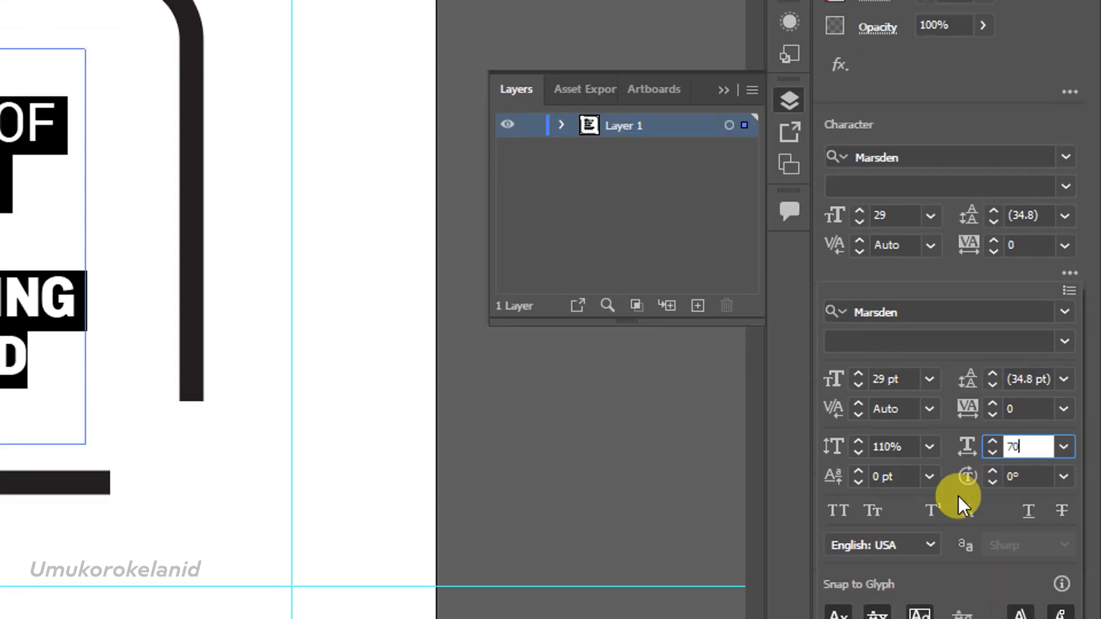
key("Return")
Set the quote text's horizontal scale to 80% and its vertical scale to 120%.
left_click(910, 486)
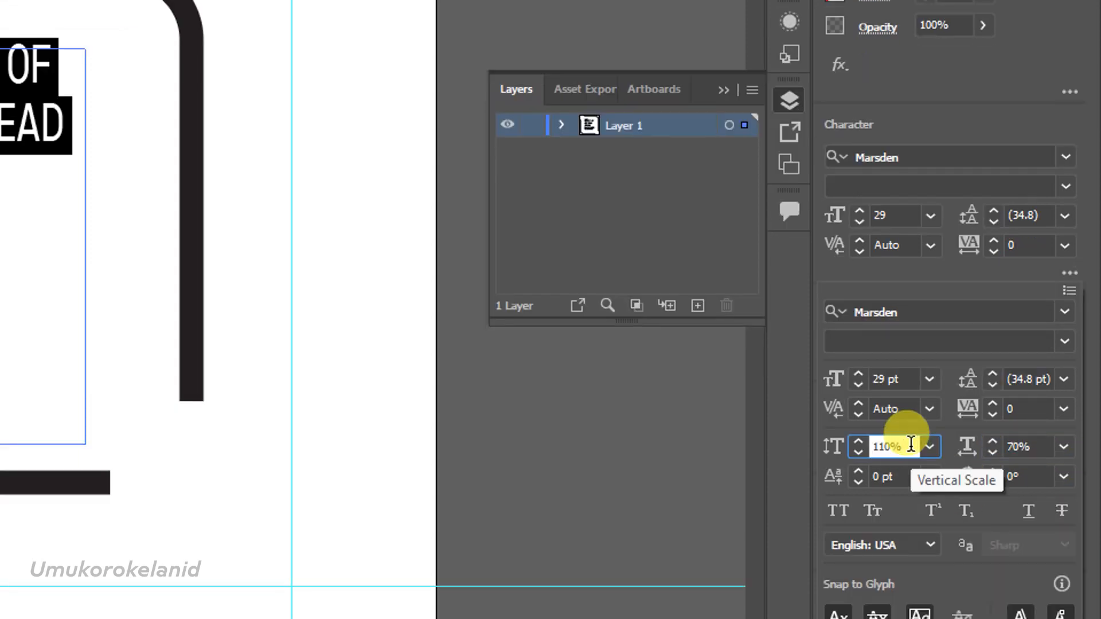
left_click(1036, 442)
left_click_drag(1036, 441, 1003, 442)
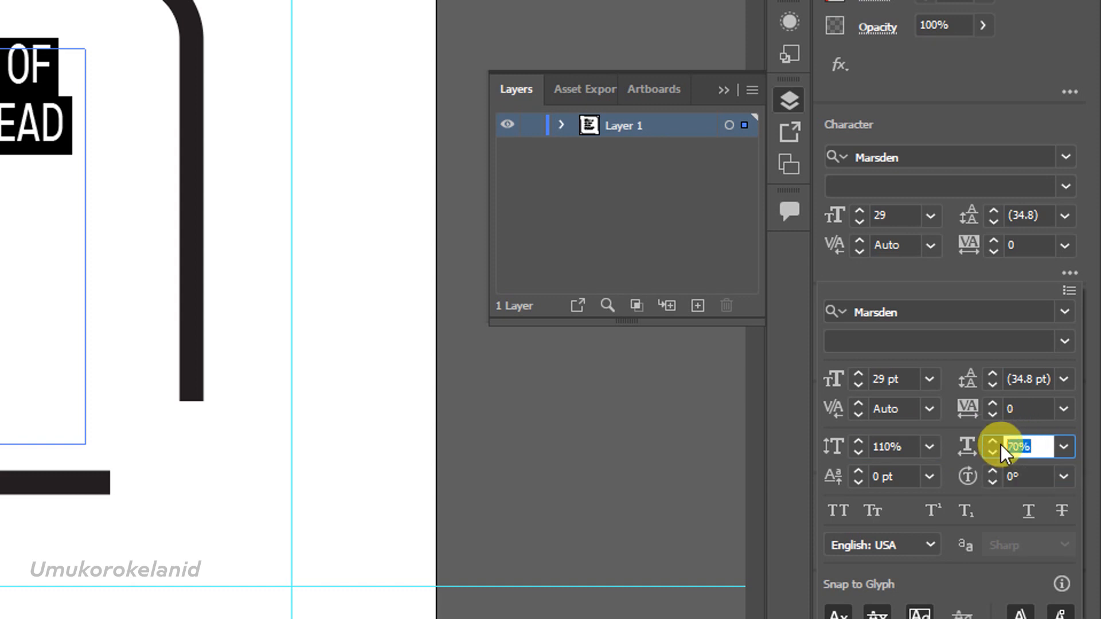
type("80")
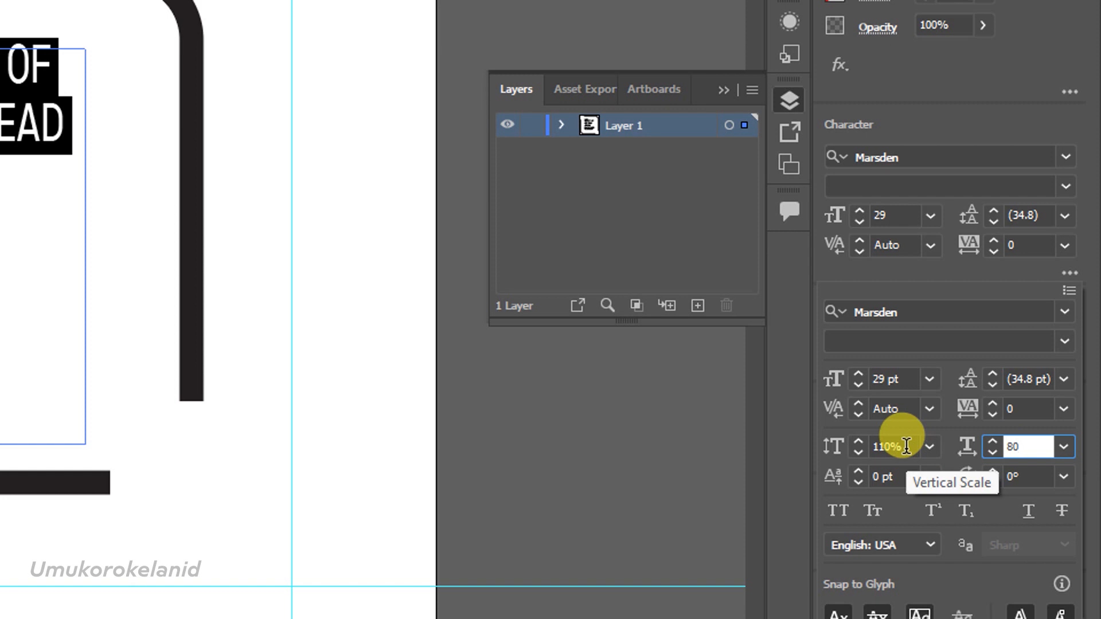
key("Return")
left_click(905, 446)
left_click_drag(906, 447, 858, 447)
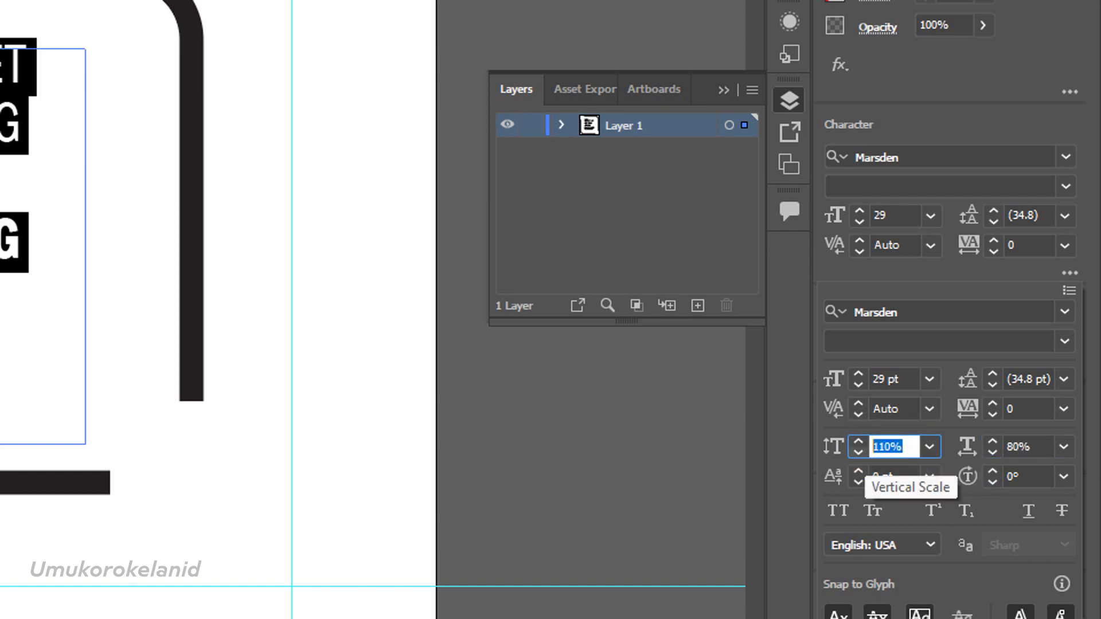
type("120")
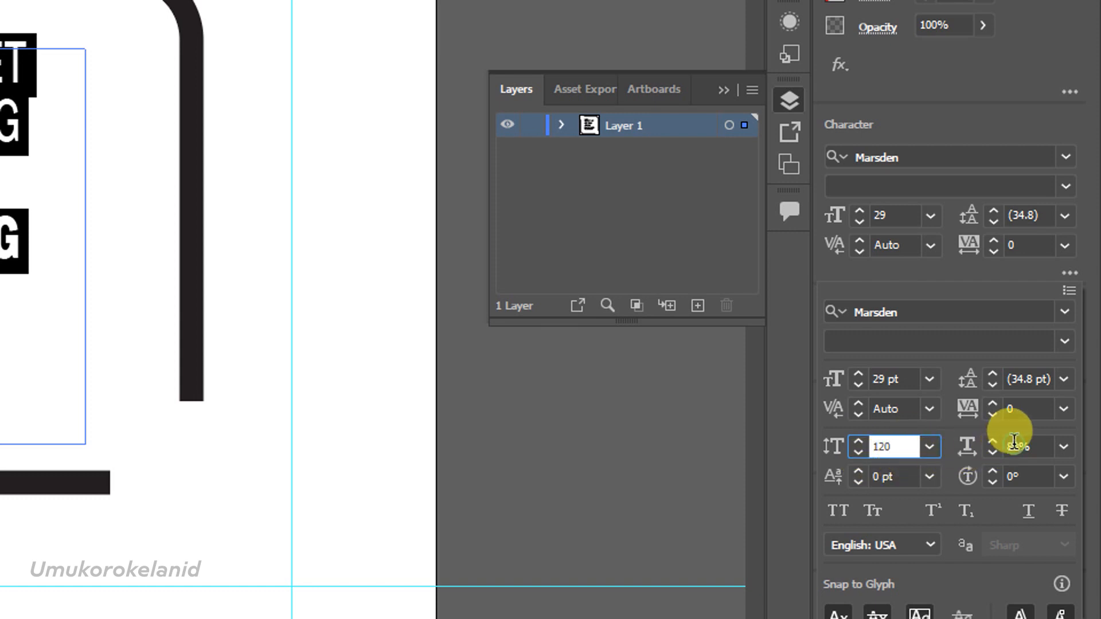
key("Tab")
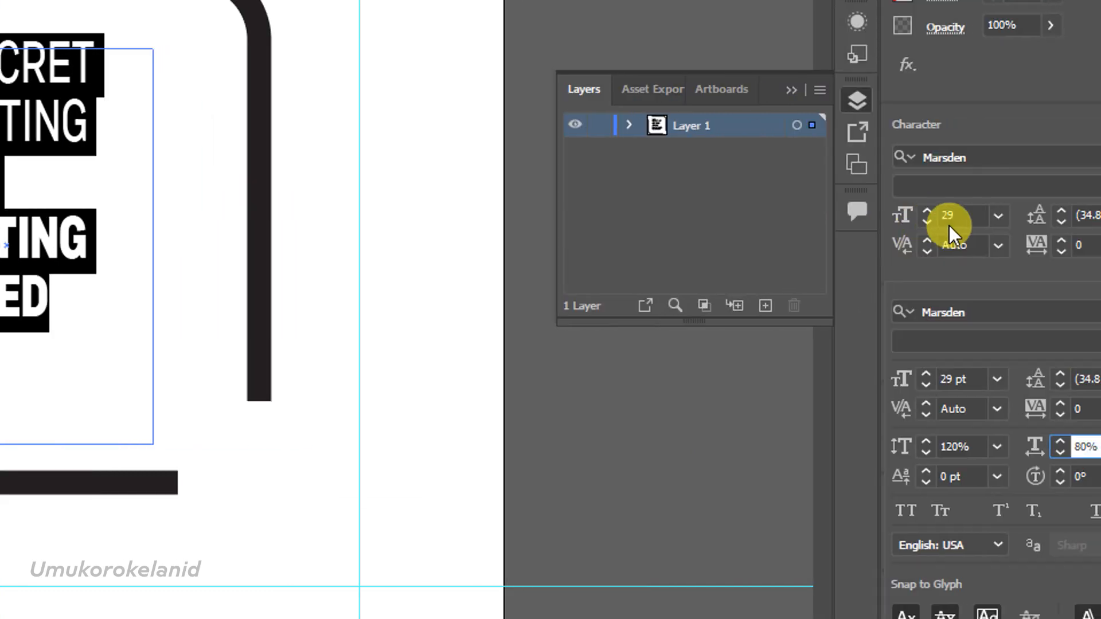
Close the additional character options and try to raise the font size to 32 pt.
left_click(935, 214)
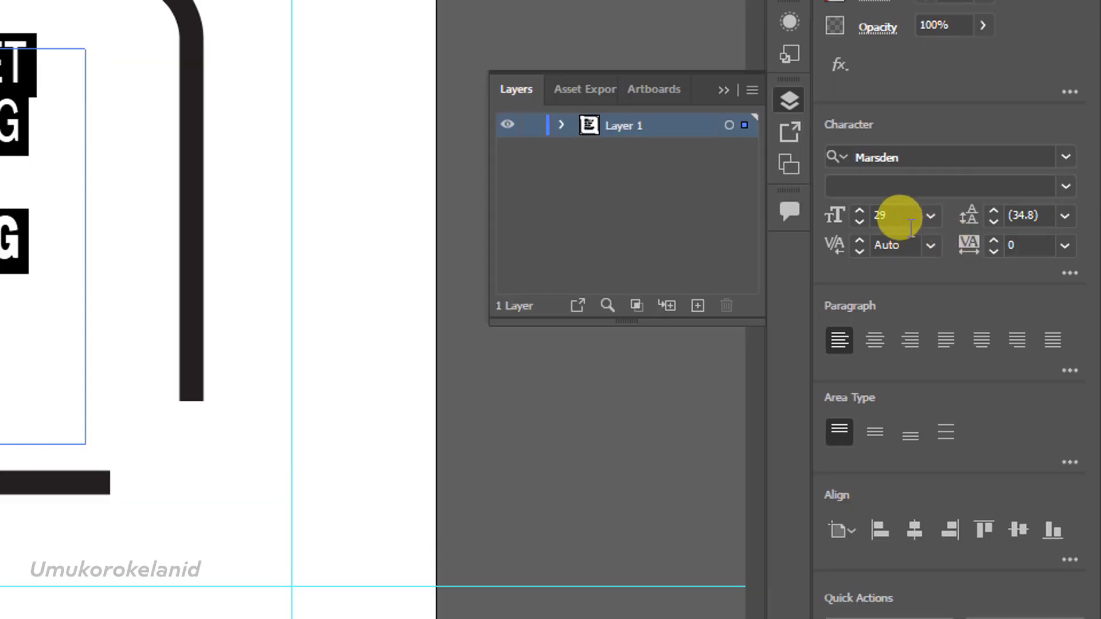
left_click(897, 215)
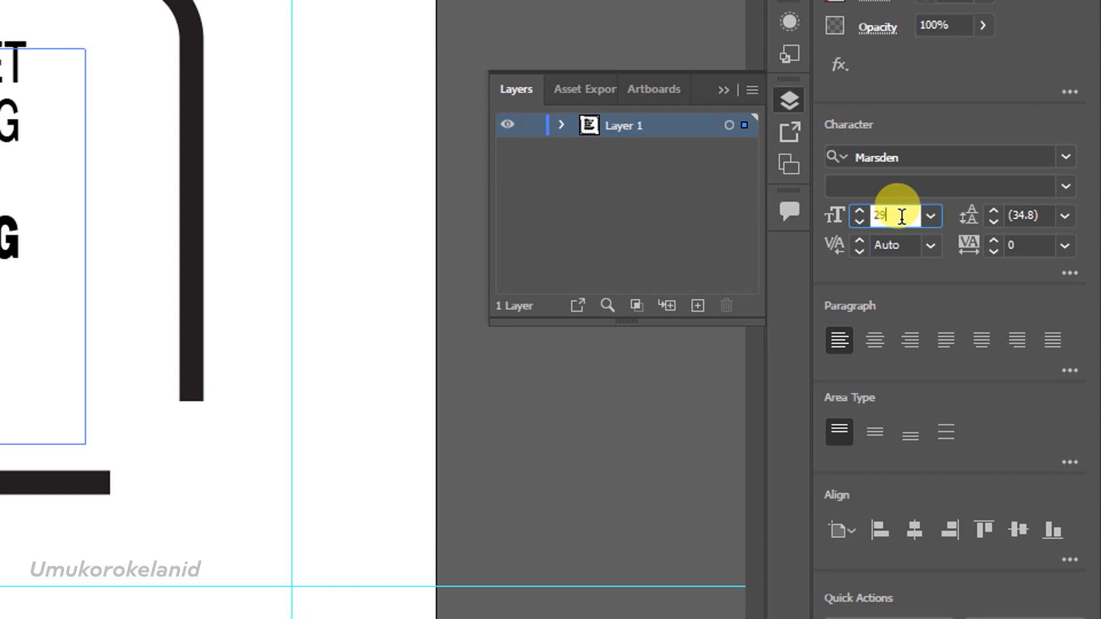
key("Up")
key("Up")
key("Up")
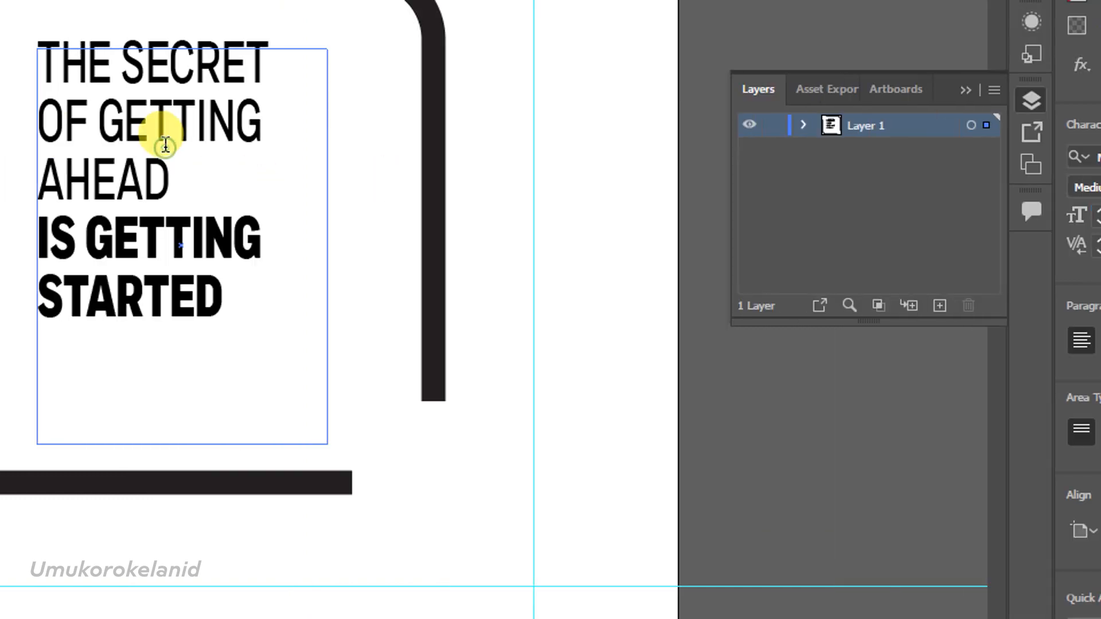
Select the whole quote text and increase its font size to 36 pt.
left_click(166, 145)
key("ctrl+a")
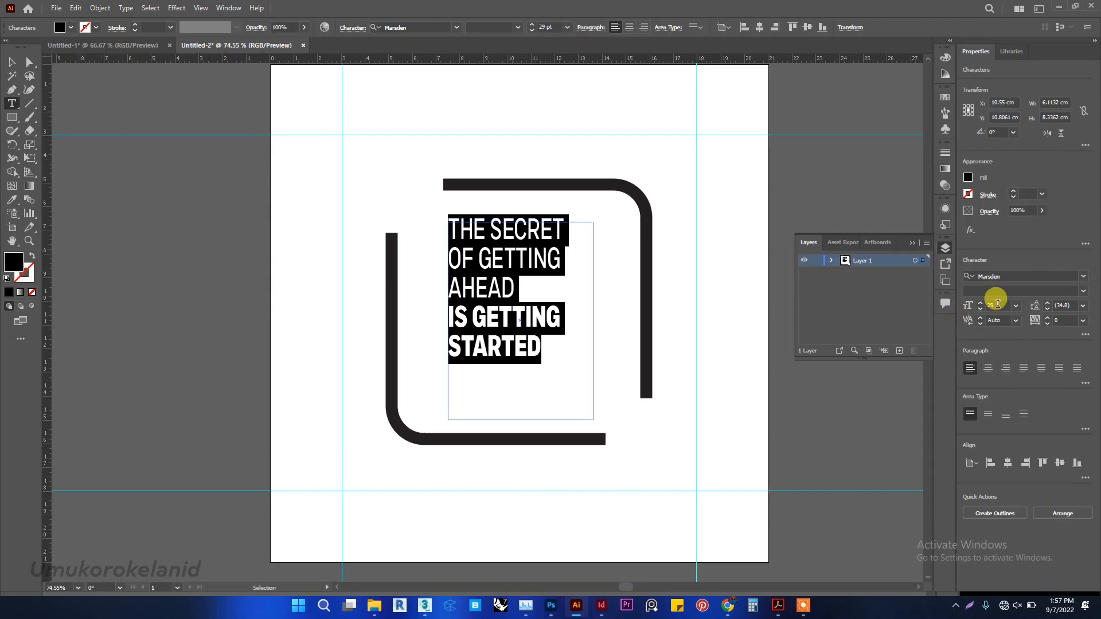
left_click(1004, 305)
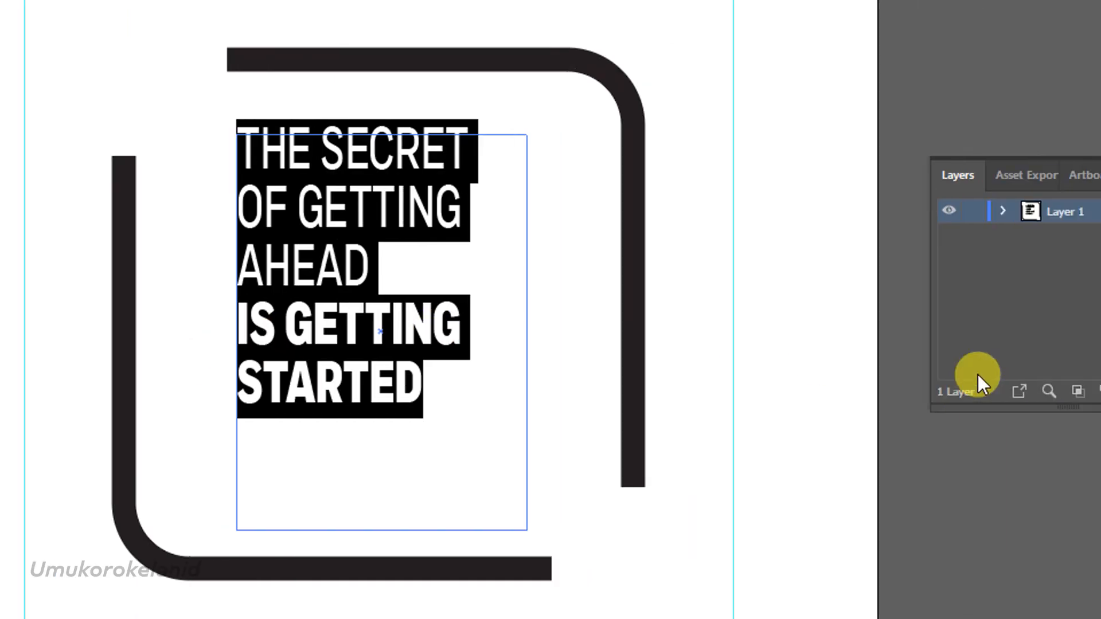
key("Up")
key("Up")
key("Up")
key("Up")
key("Up")
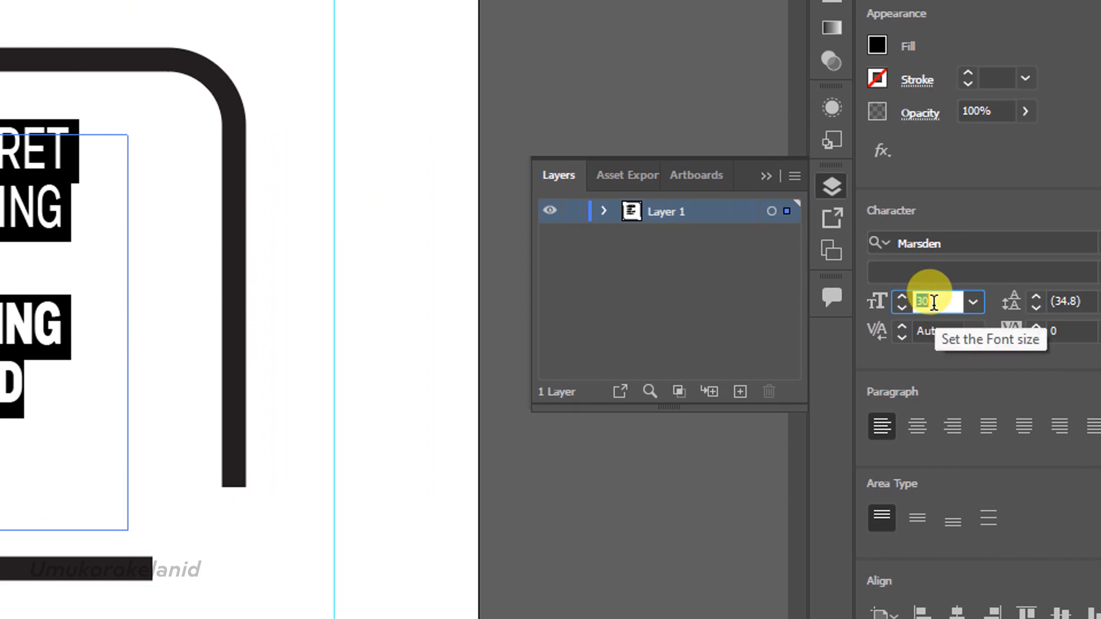
key("Up")
key("Up")
key("Up")
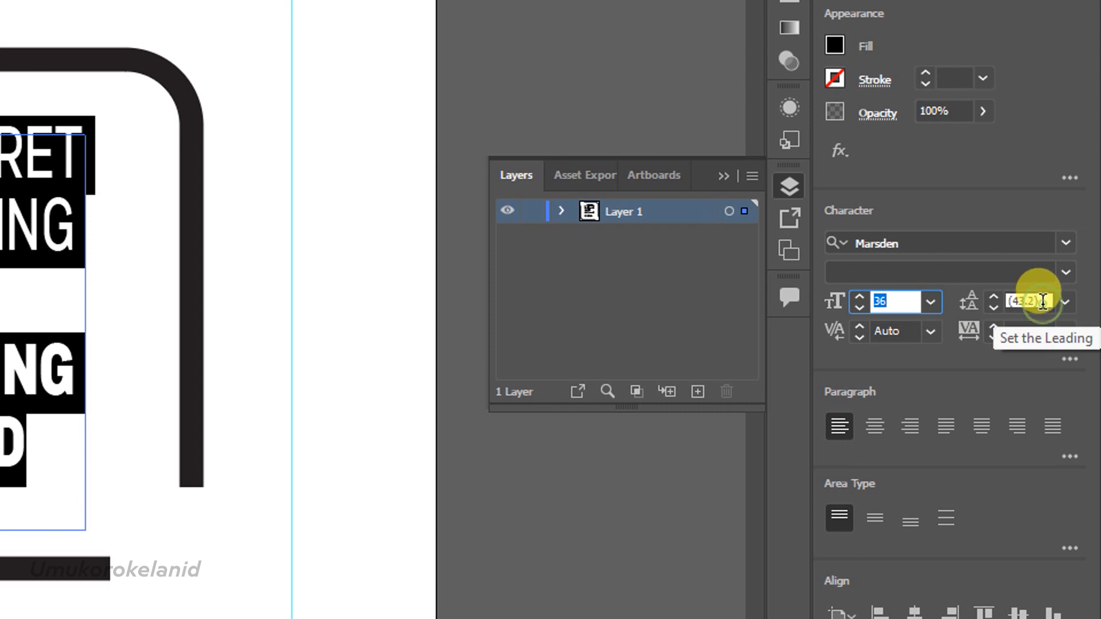
Set the leading of the quote text to 45 pt.
left_click(1042, 301)
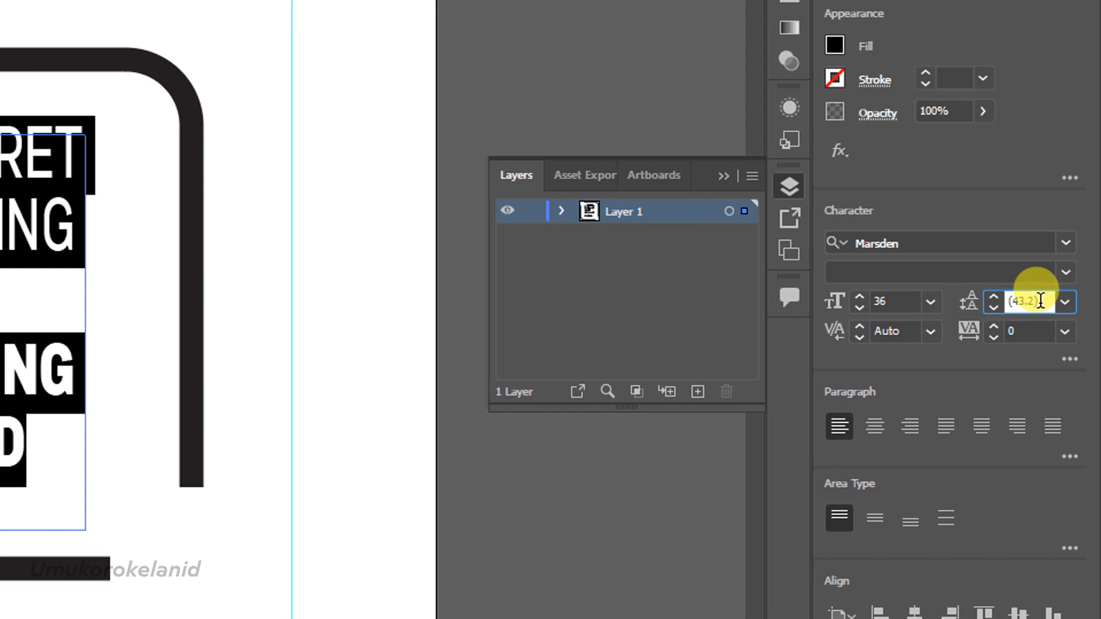
type("42")
key("Return")
key("Up")
key("Up")
key("Up")
key("Up")
key("Up")
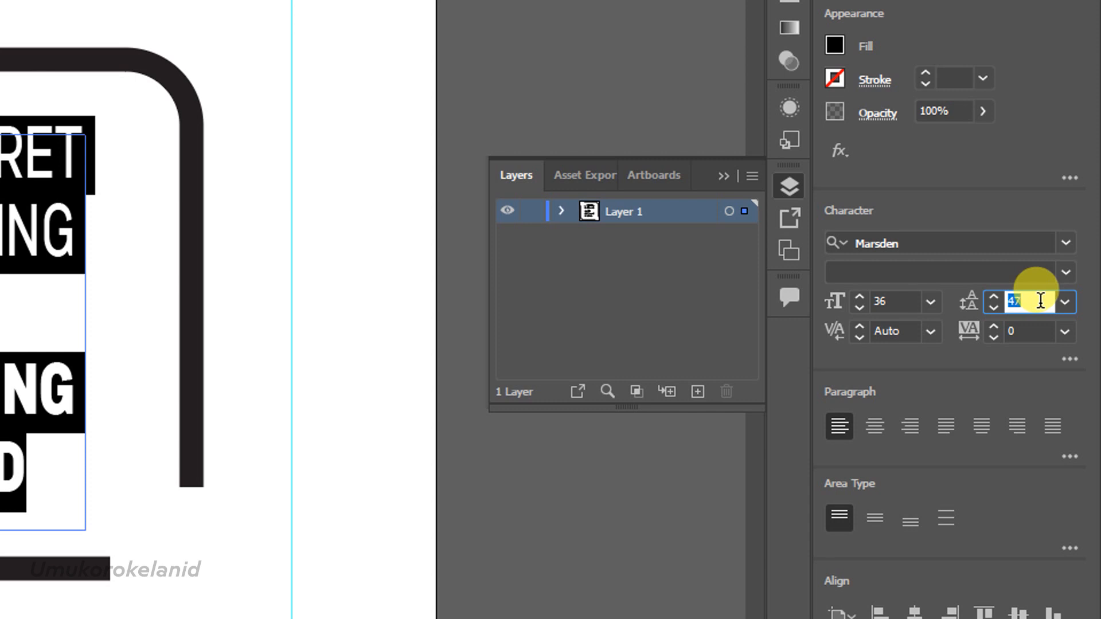
key("Up")
key("Down")
key("Down")
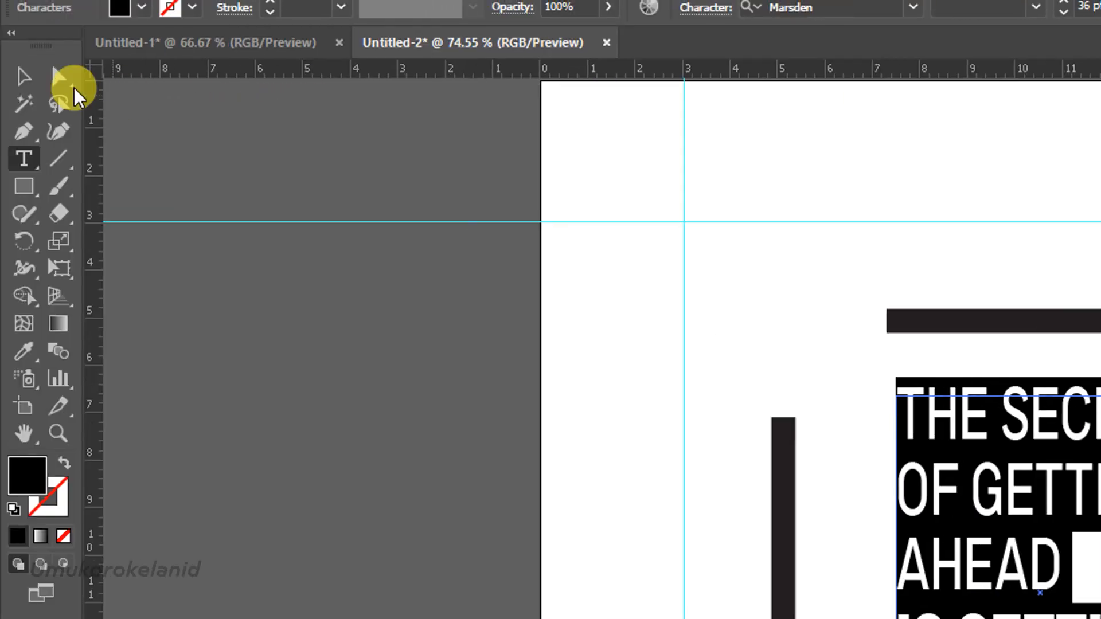
Shorten the quote's text box from below to a height of about 7.3 cm and deselect it.
left_click(34, 94)
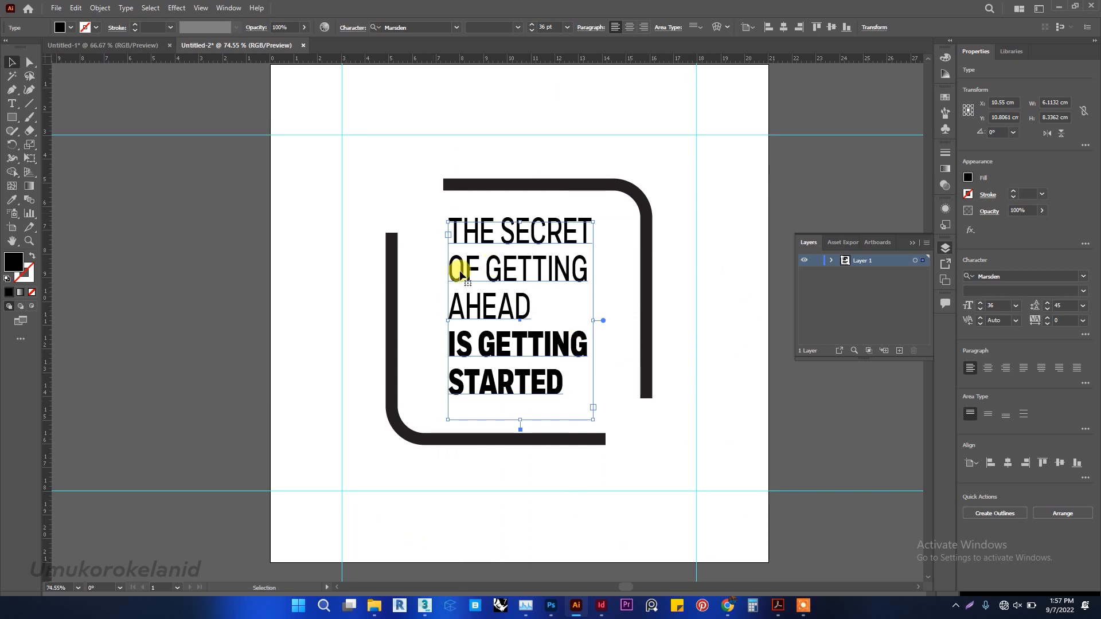
left_click_drag(520, 420, 522, 395)
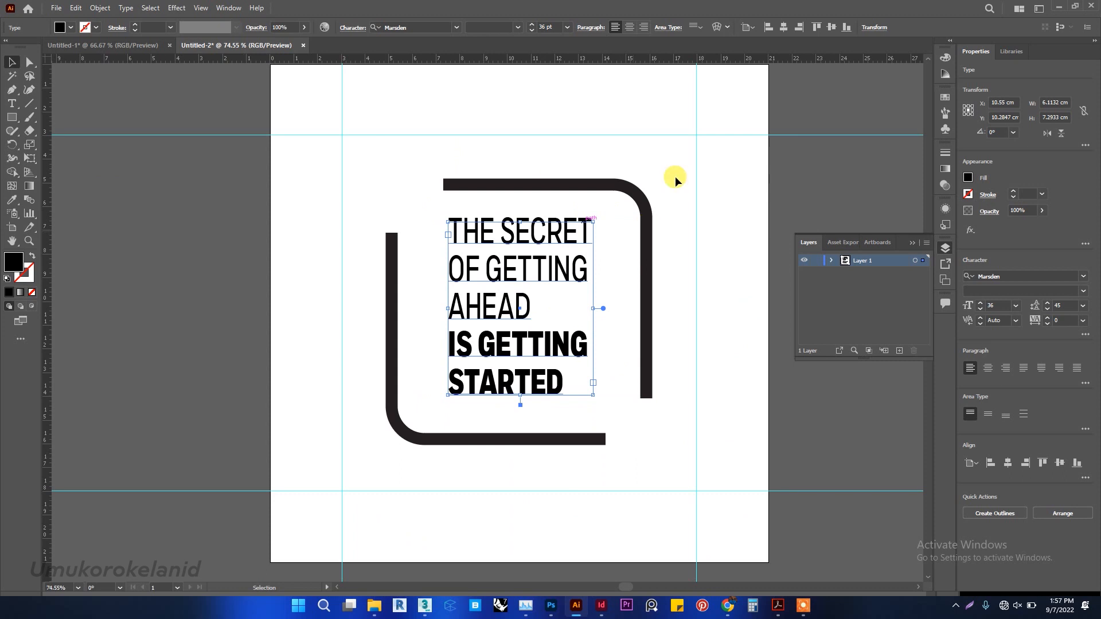
left_click(724, 171)
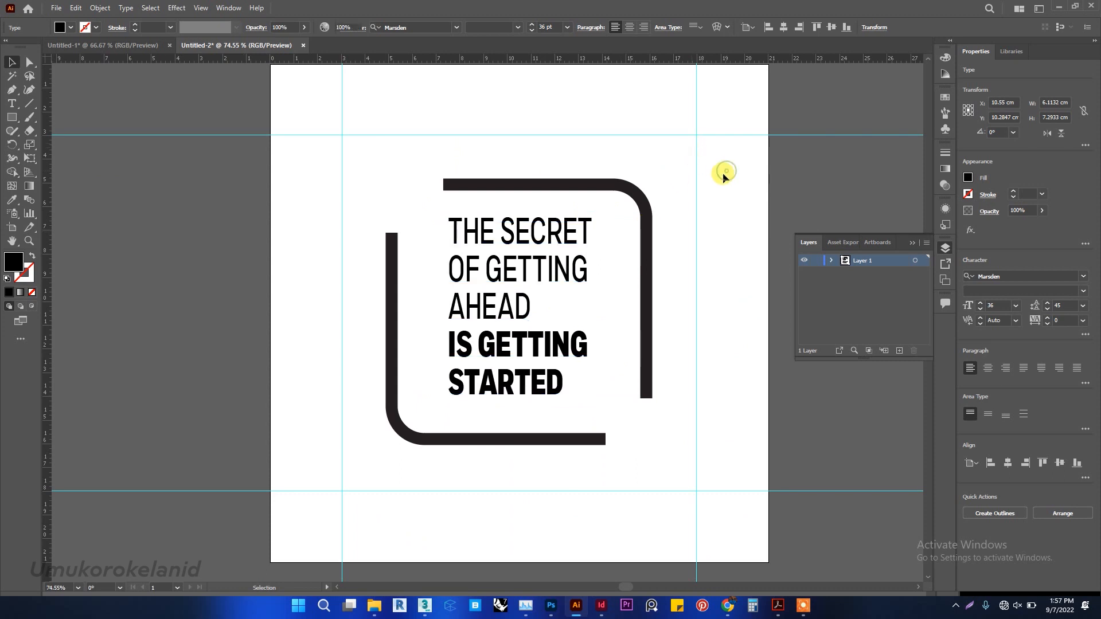
Center the quote's text box horizontally and vertically on the artboard.
left_click(530, 338)
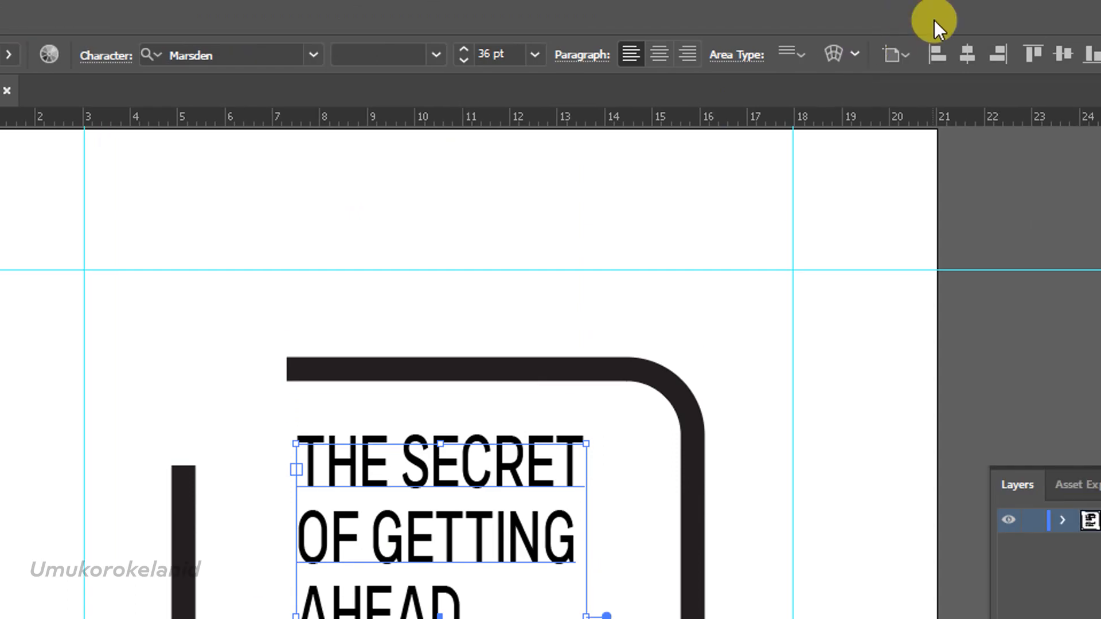
left_click(889, 61)
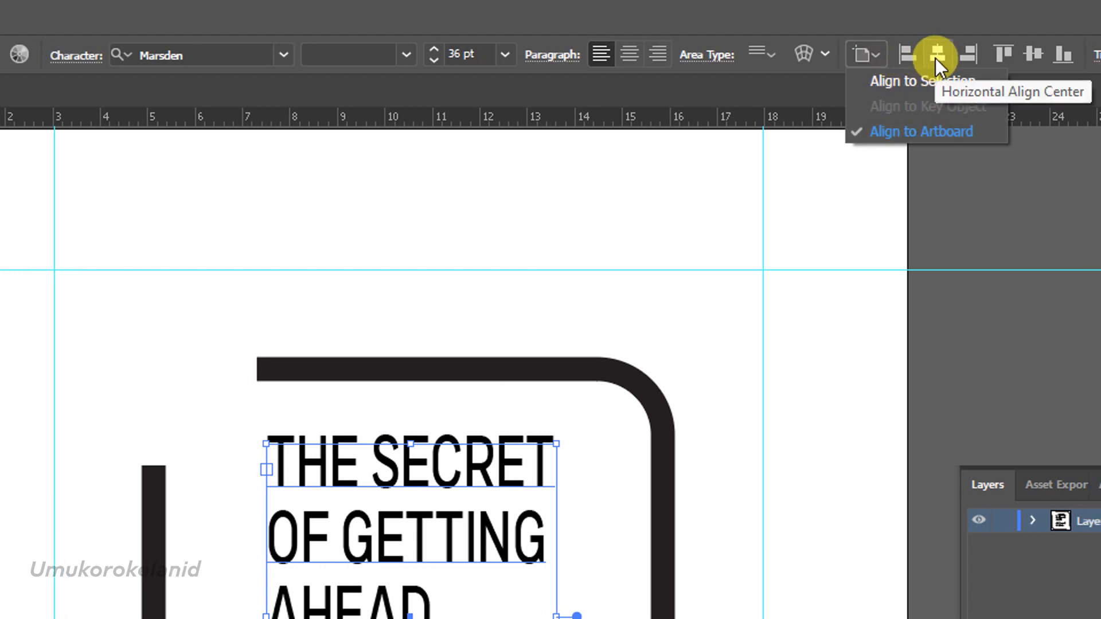
left_click(928, 129)
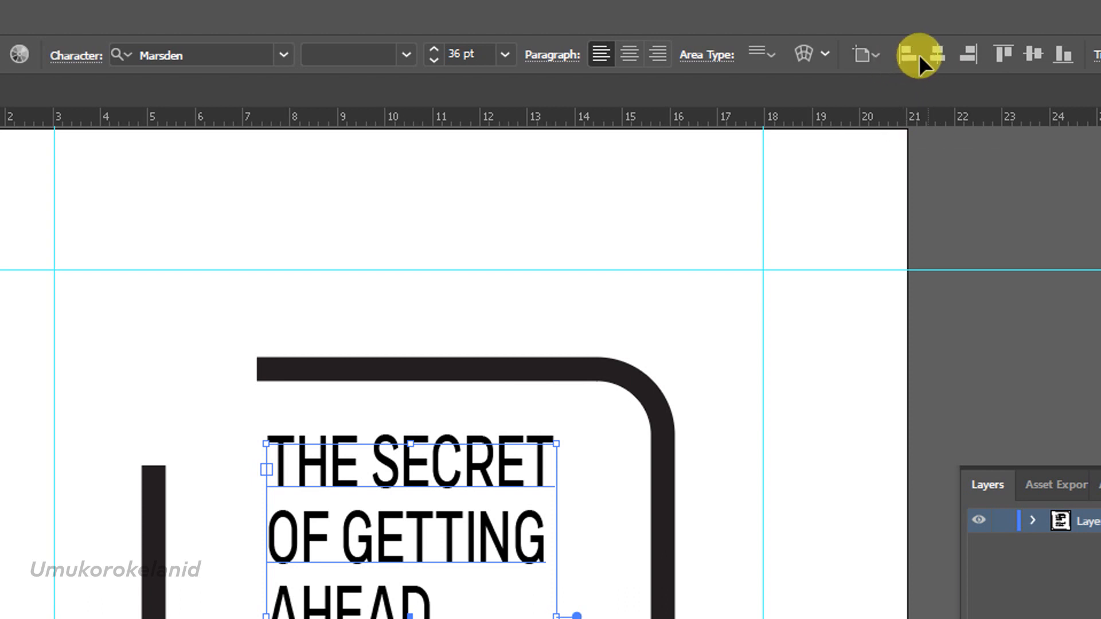
left_click(935, 53)
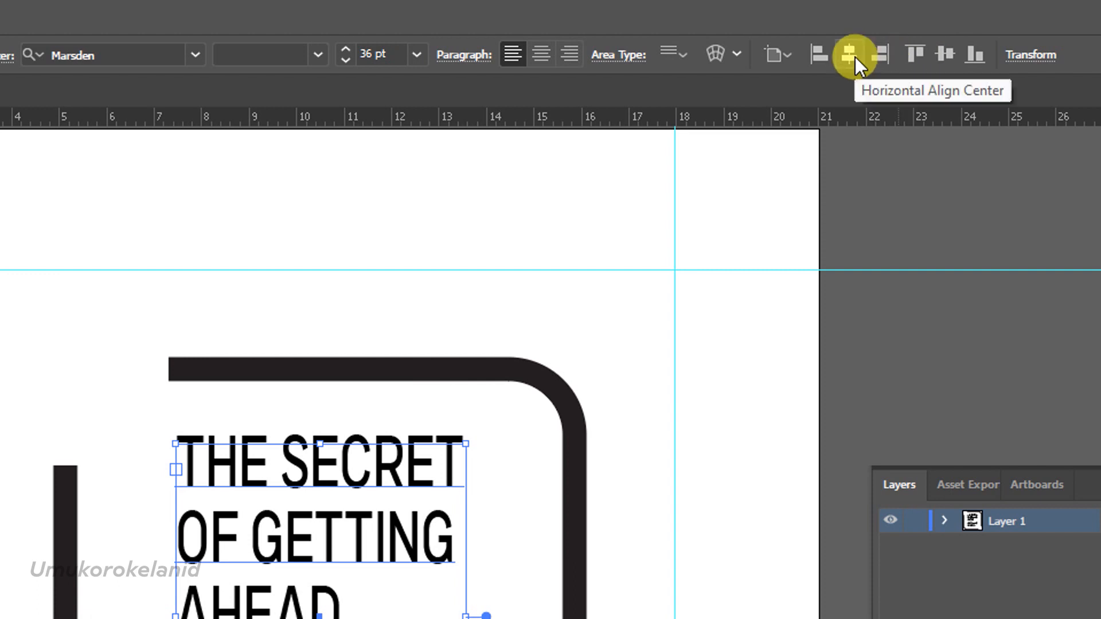
left_click(937, 54)
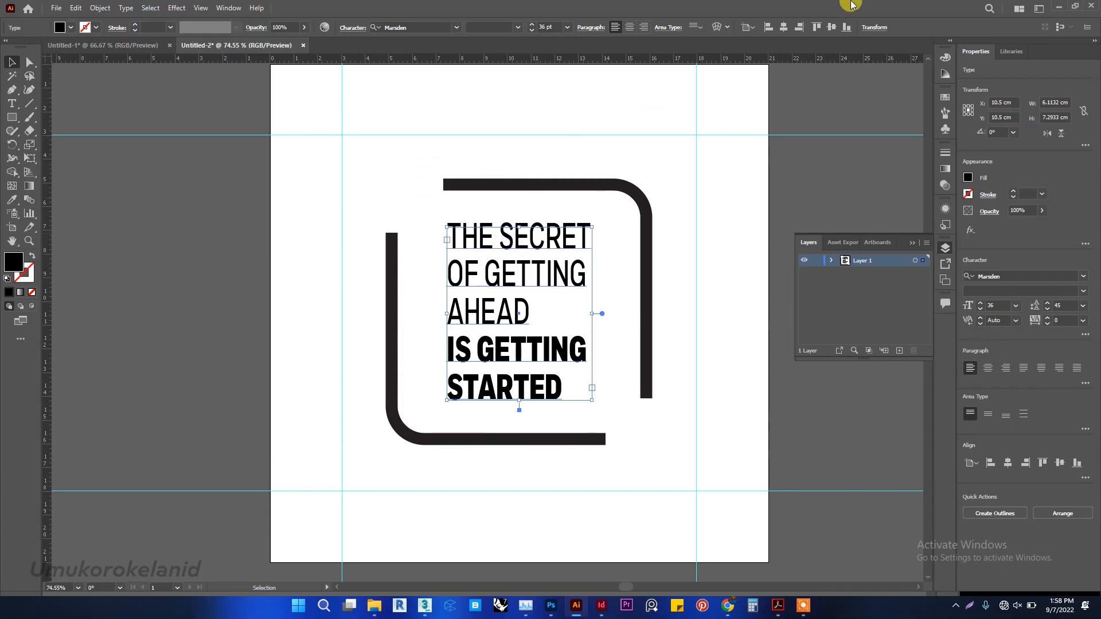
Undo the last two alignments, recenter the quote's text box horizontally and vertically on the artboard, and deselect it.
key("ctrl+z")
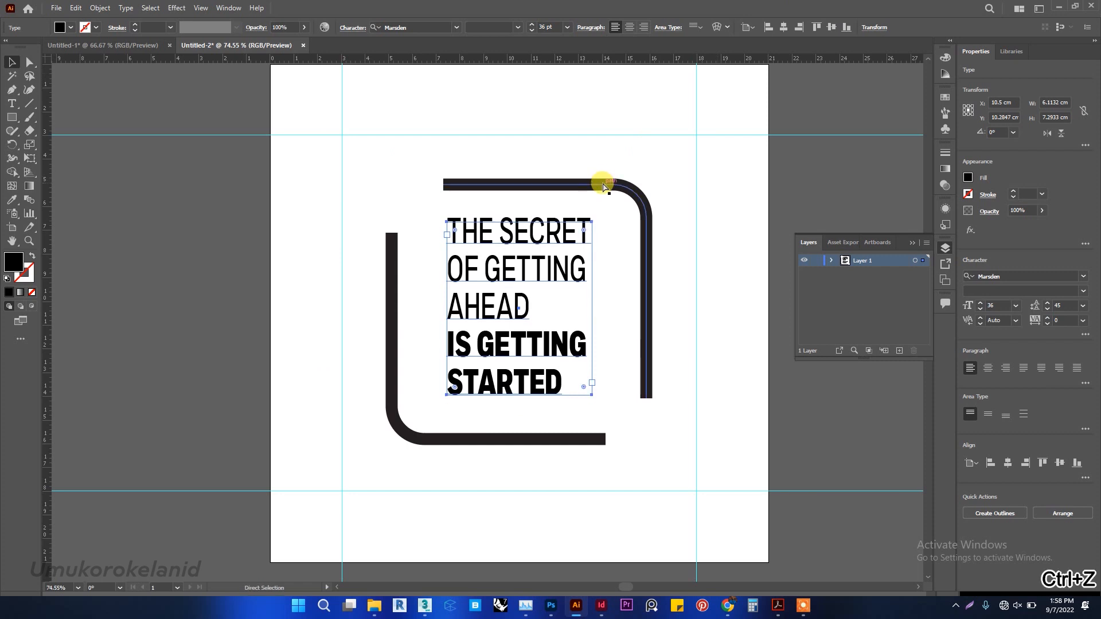
key("ctrl+z")
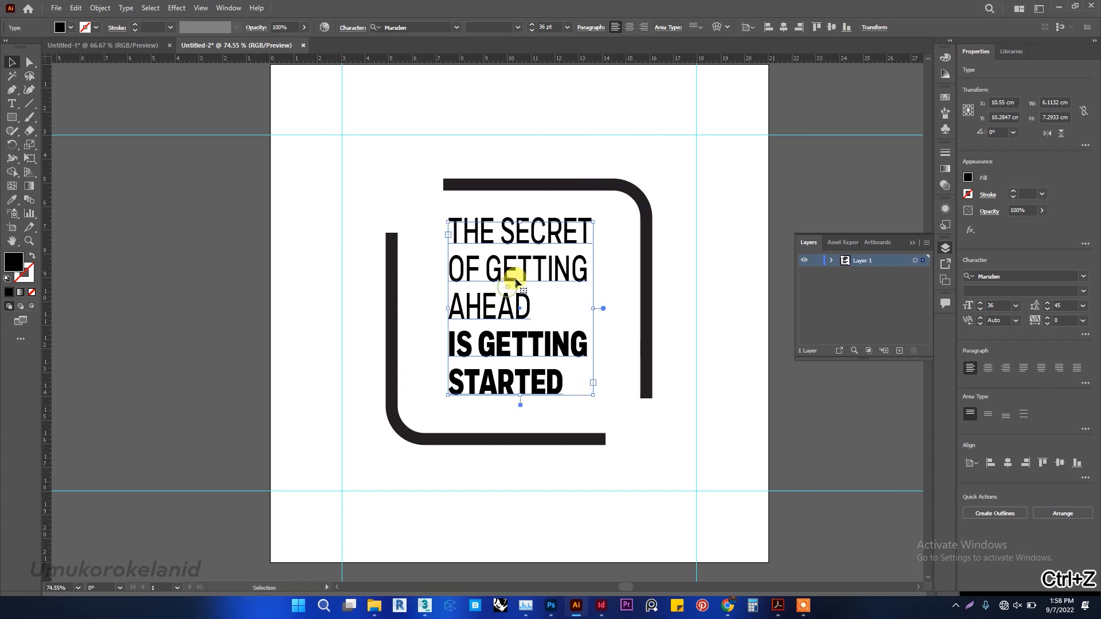
left_click(752, 29)
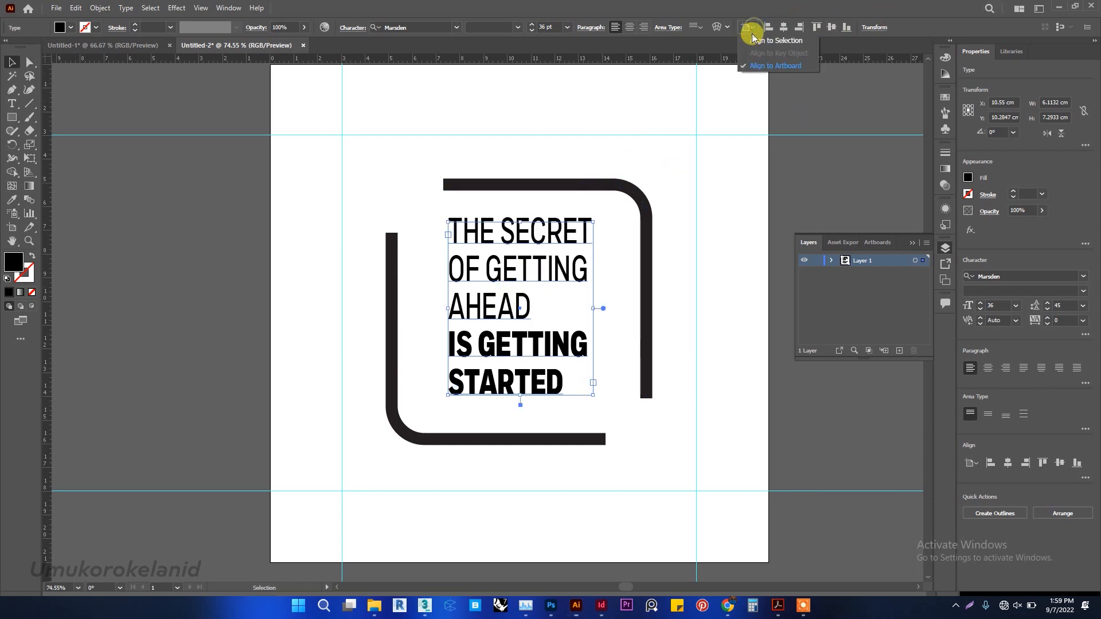
left_click(757, 66)
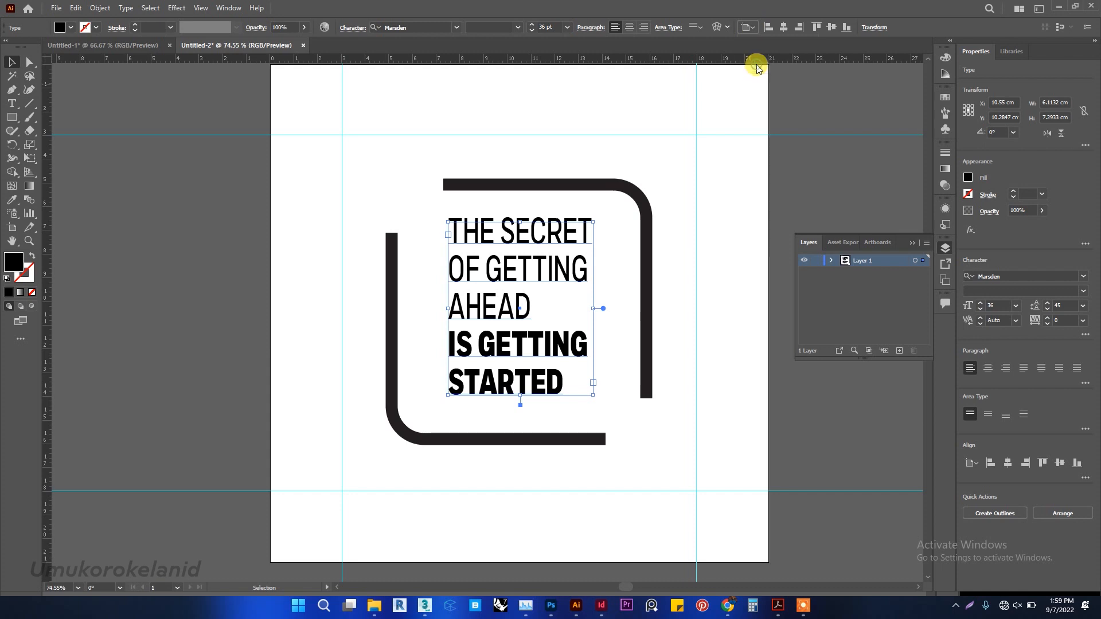
left_click(783, 27)
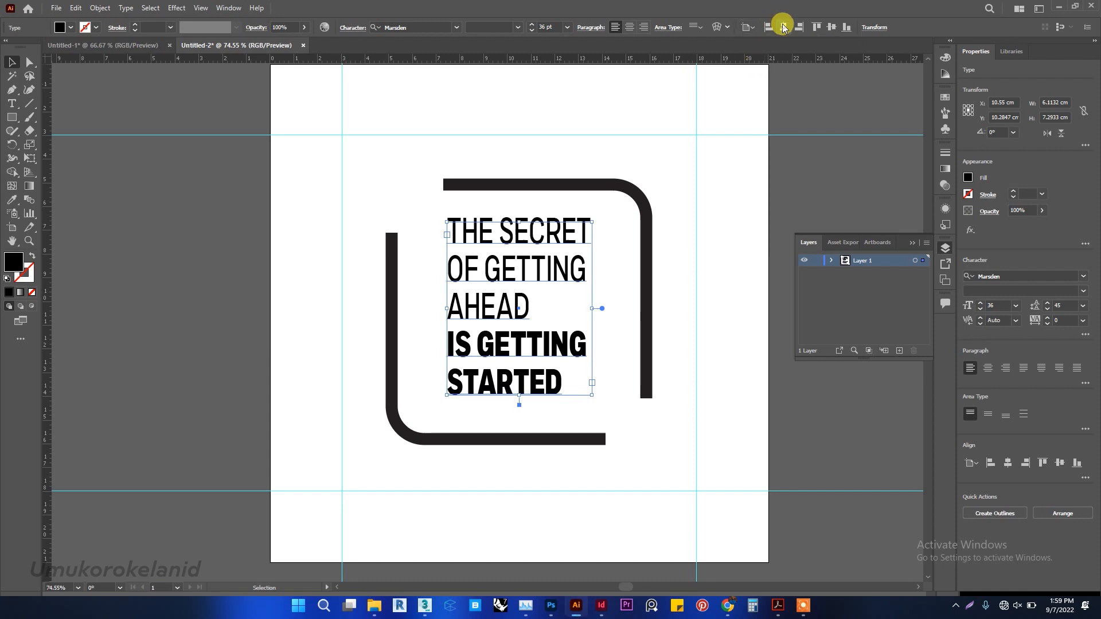
left_click(833, 27)
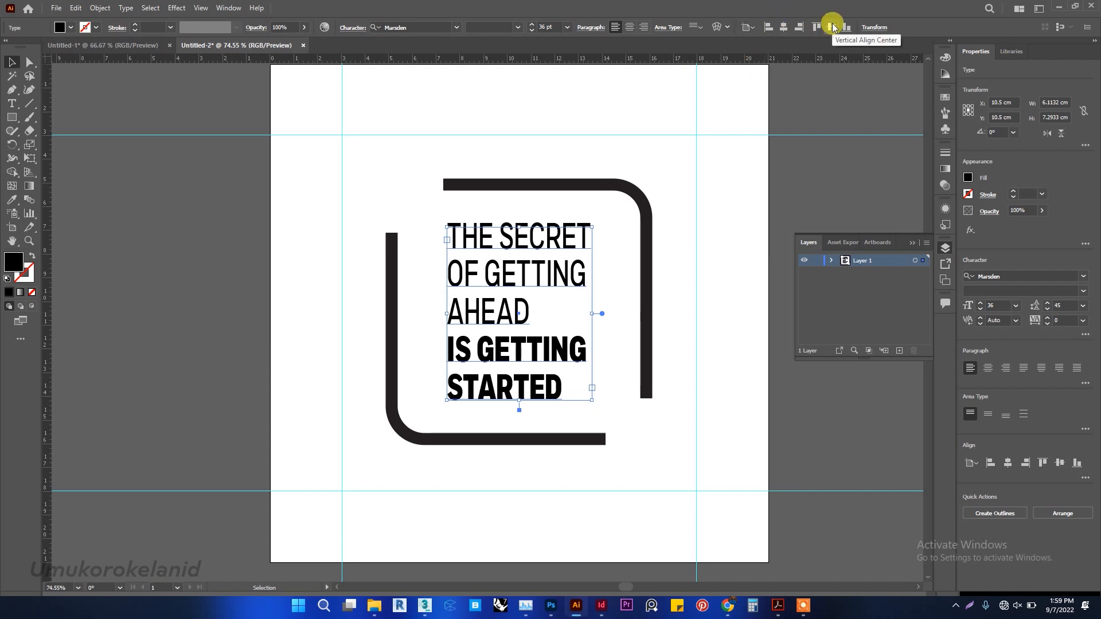
left_click(736, 297)
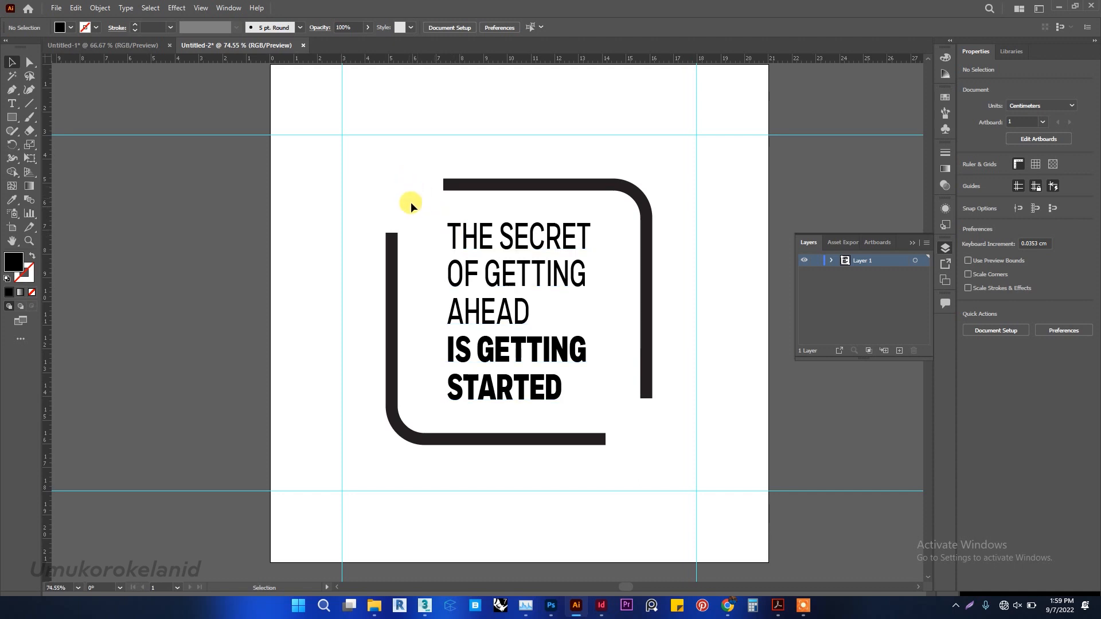
Duplicate the quote's text box near the artboard's upper-left corner and replace the copy's text with a single comma.
left_click_drag(528, 316, 376, 133)
double_click(384, 167)
key("ctrl+a")
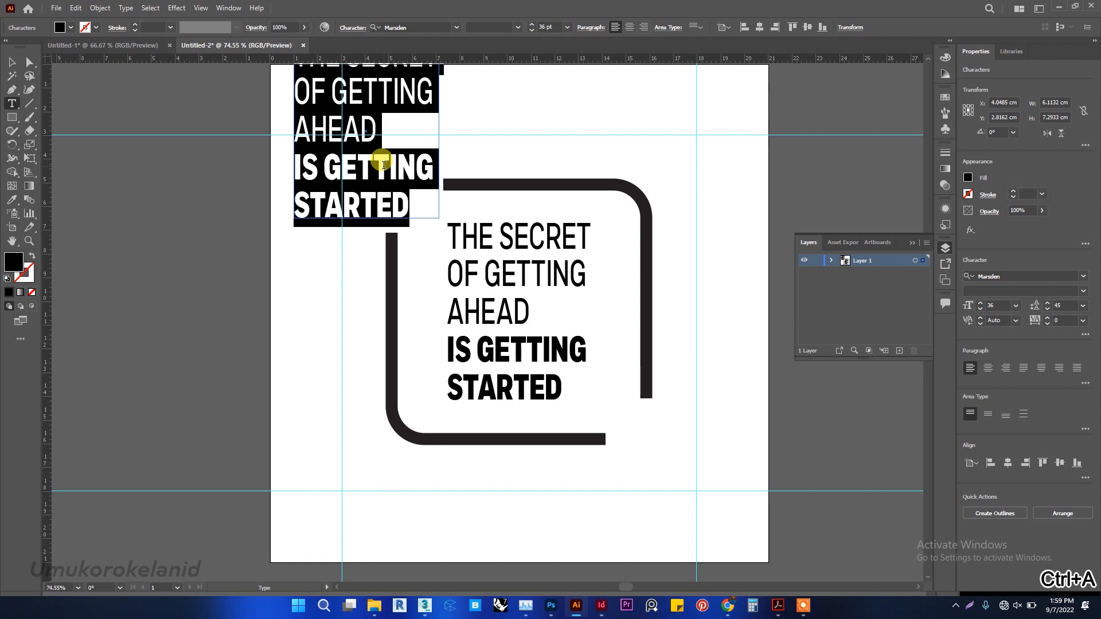
key("BackSpace")
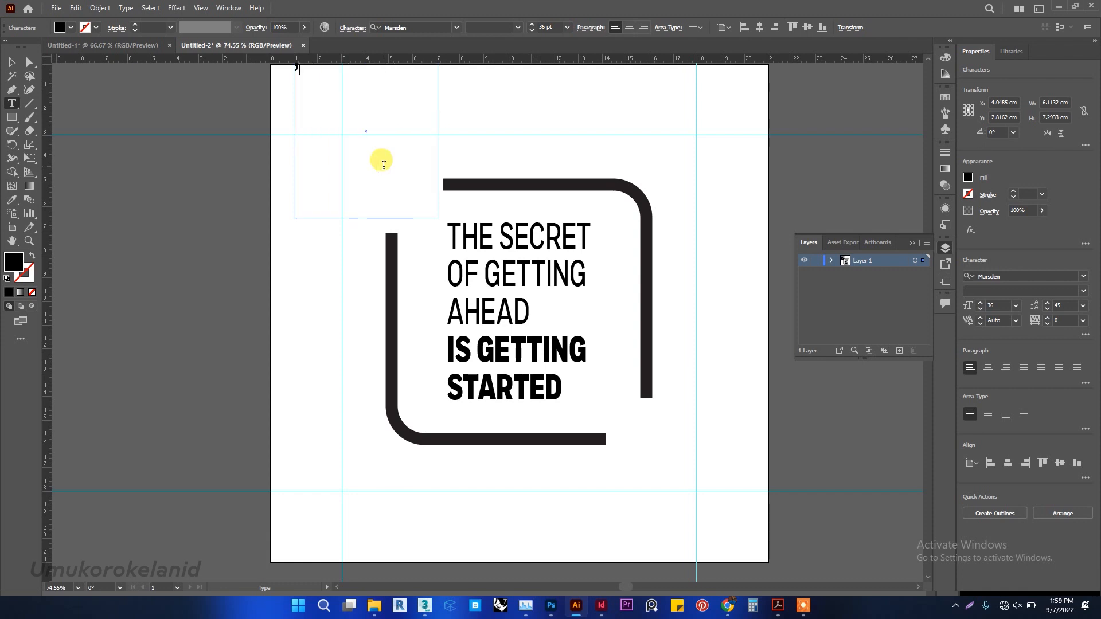
scroll(384, 165, "up", 2)
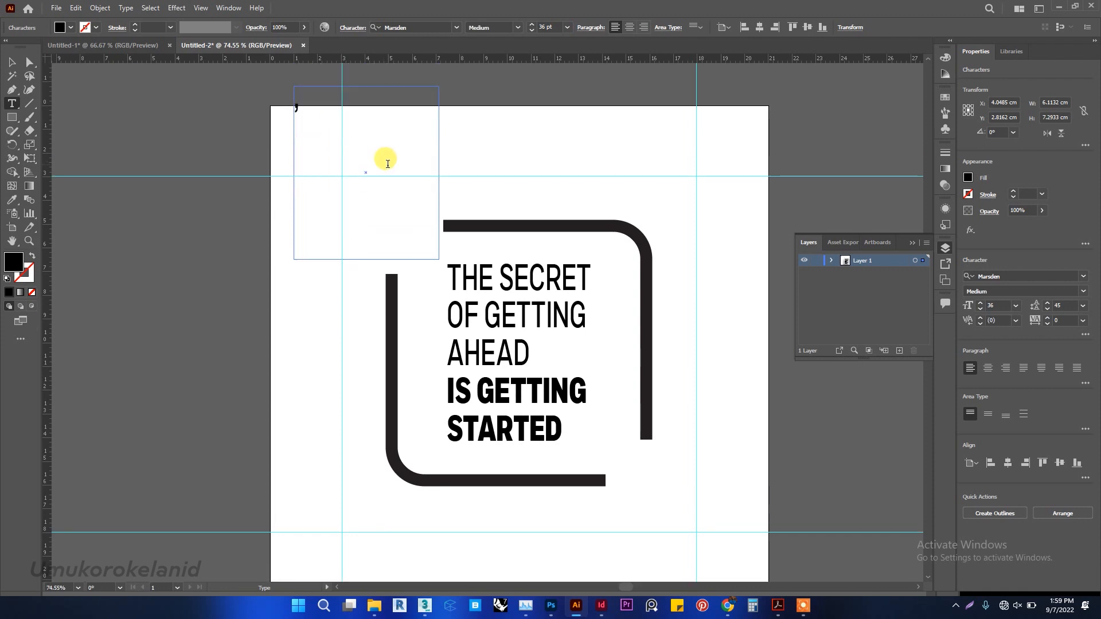
Select the comma and increase its font size to 250 pt.
key("ctrl+a")
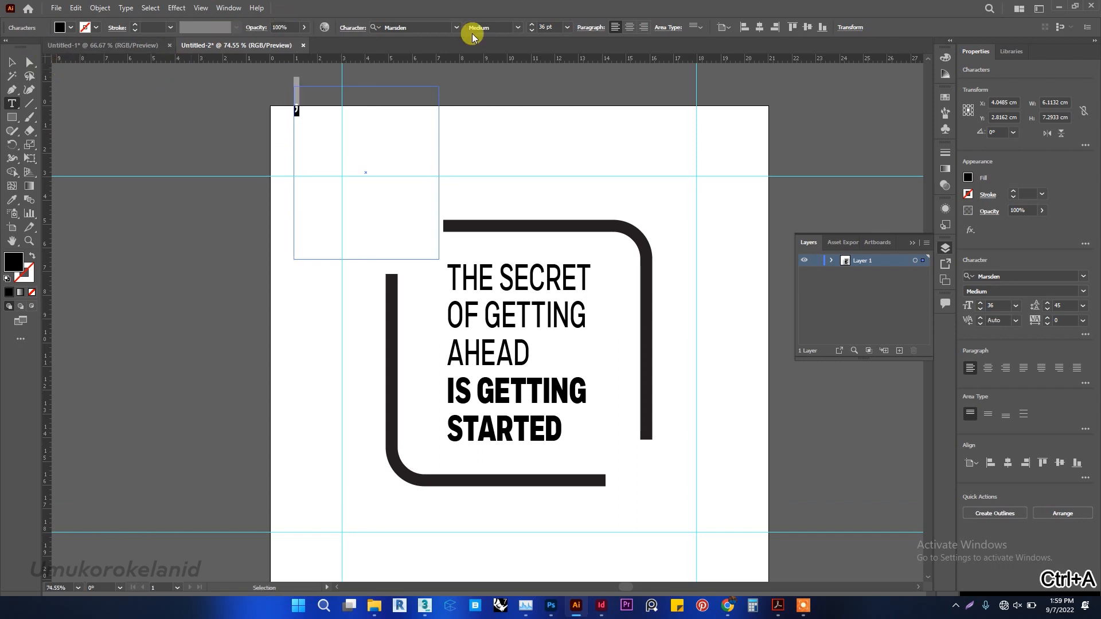
left_click(1004, 306)
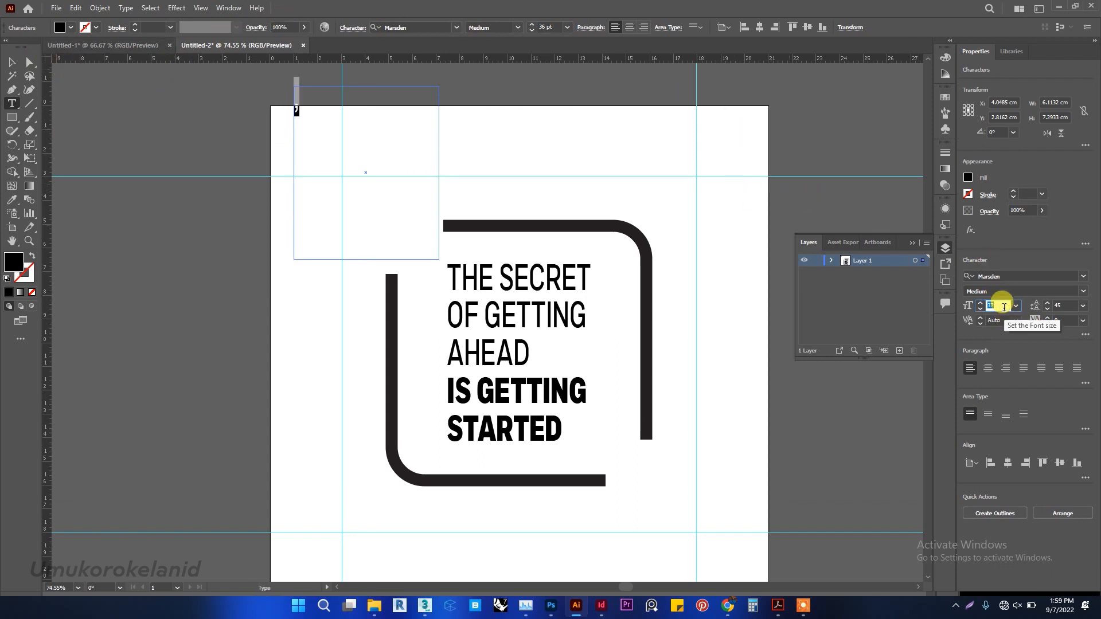
scroll(1004, 307, "up", 20)
scroll(1005, 308, "up", 15)
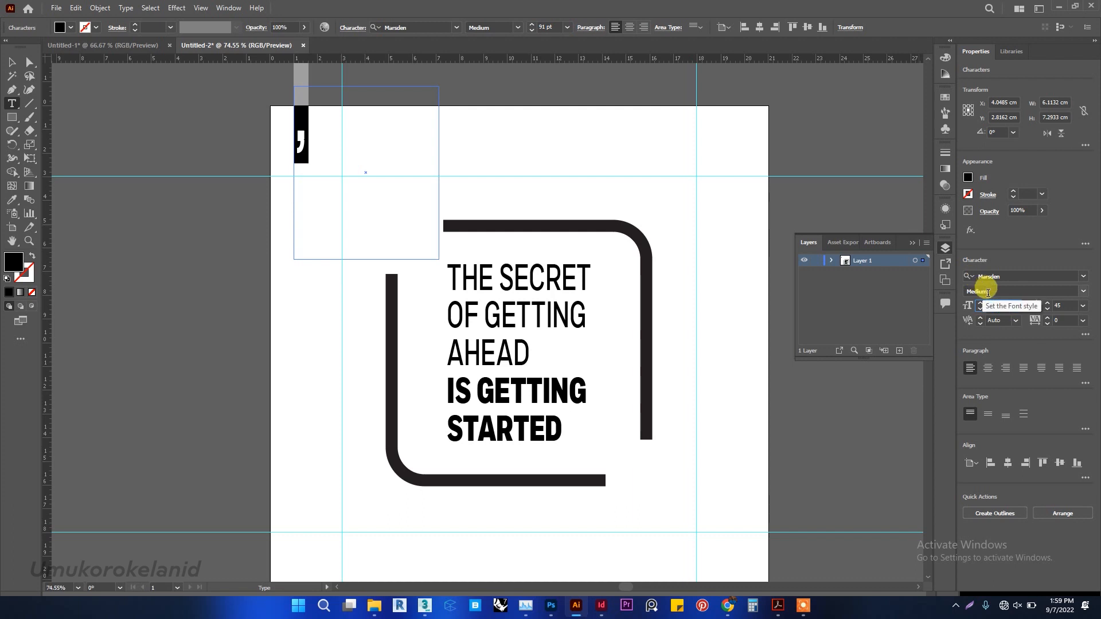
type("150")
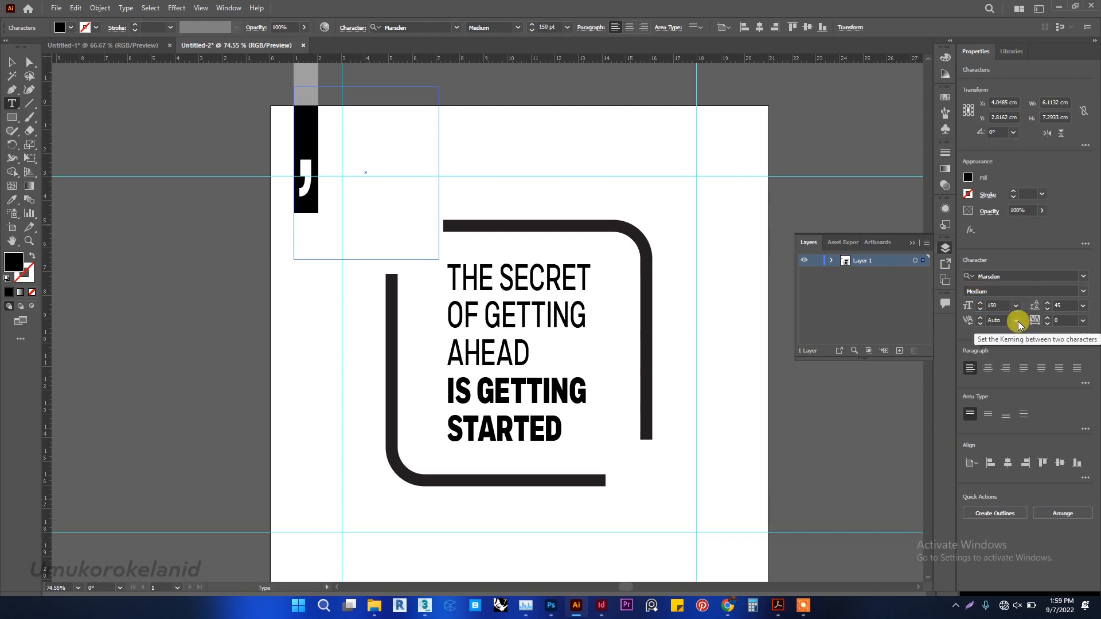
left_click(1000, 304)
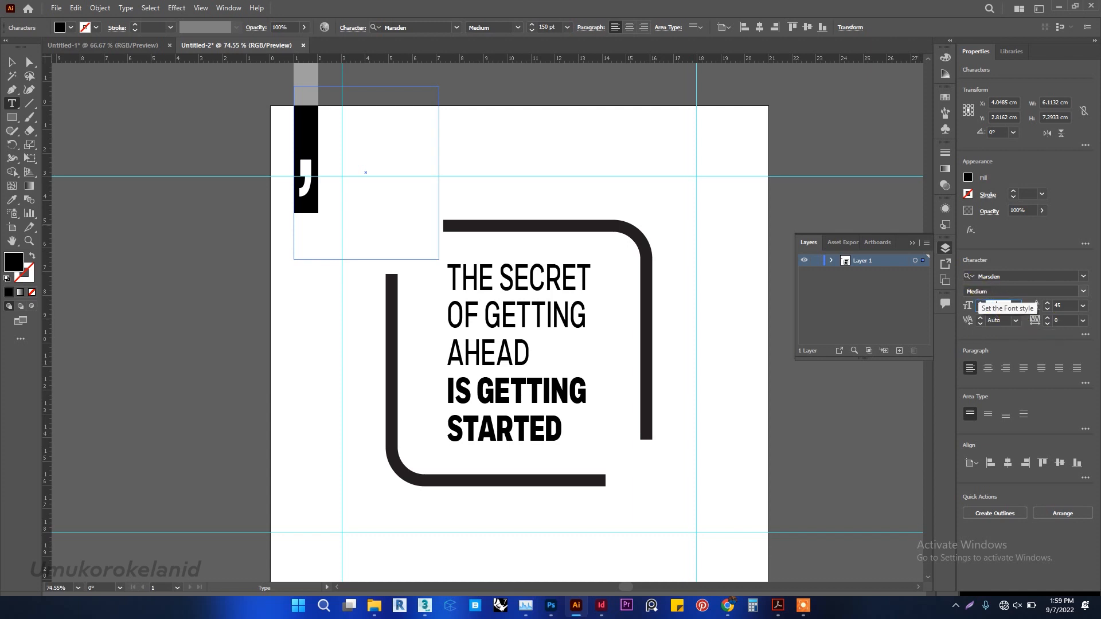
left_click(977, 289)
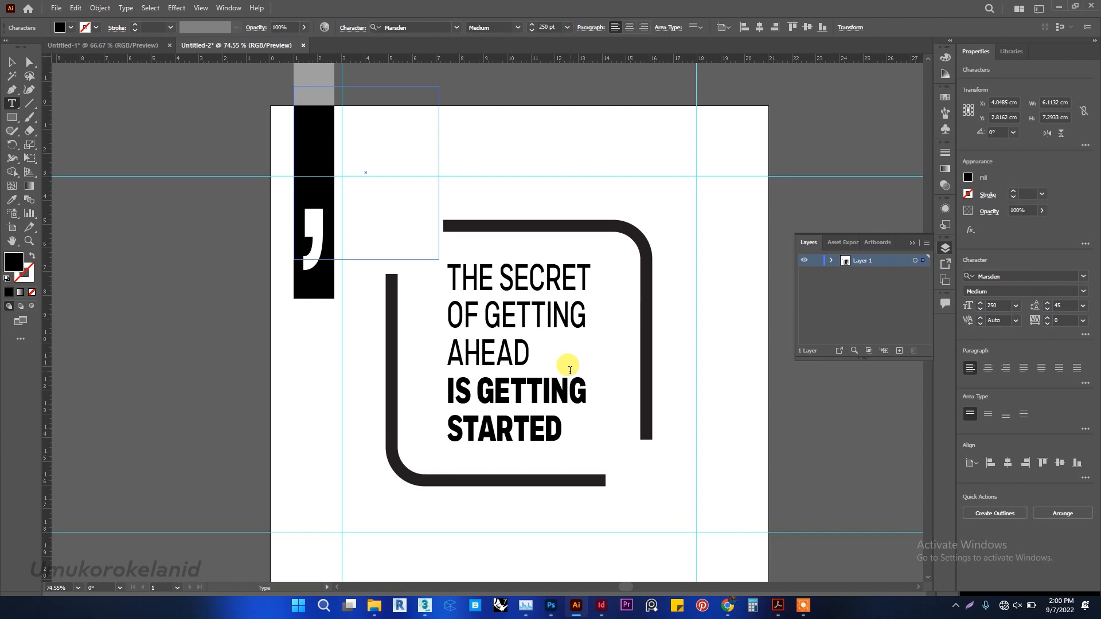
Set the comma's vertical and horizontal scale to 100%.
left_click(1085, 336)
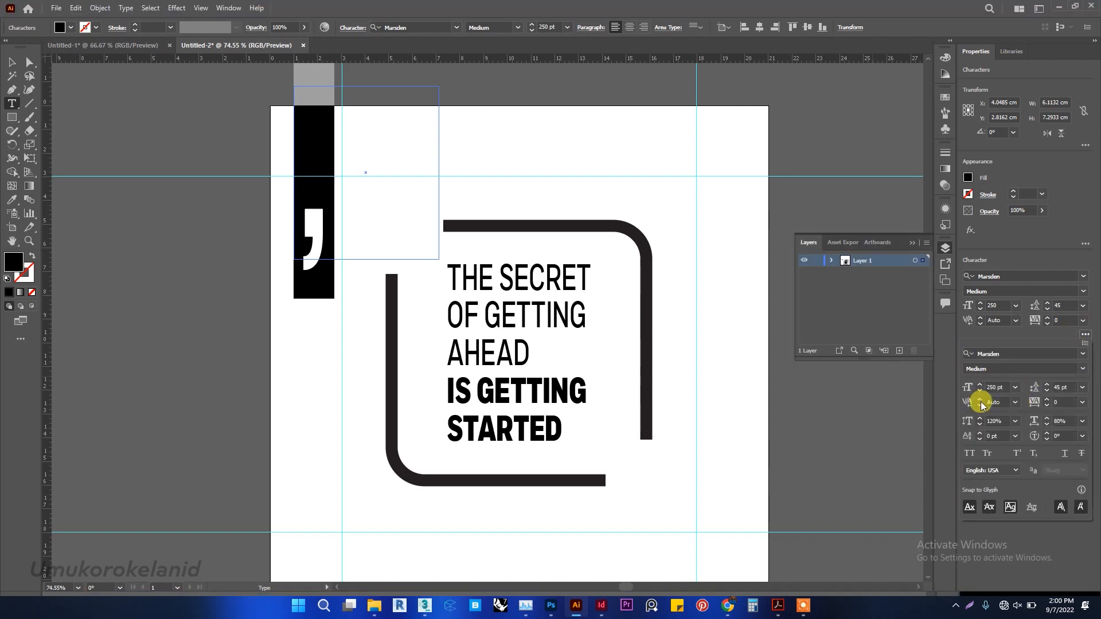
double_click(991, 422)
type("100")
left_click(1060, 421)
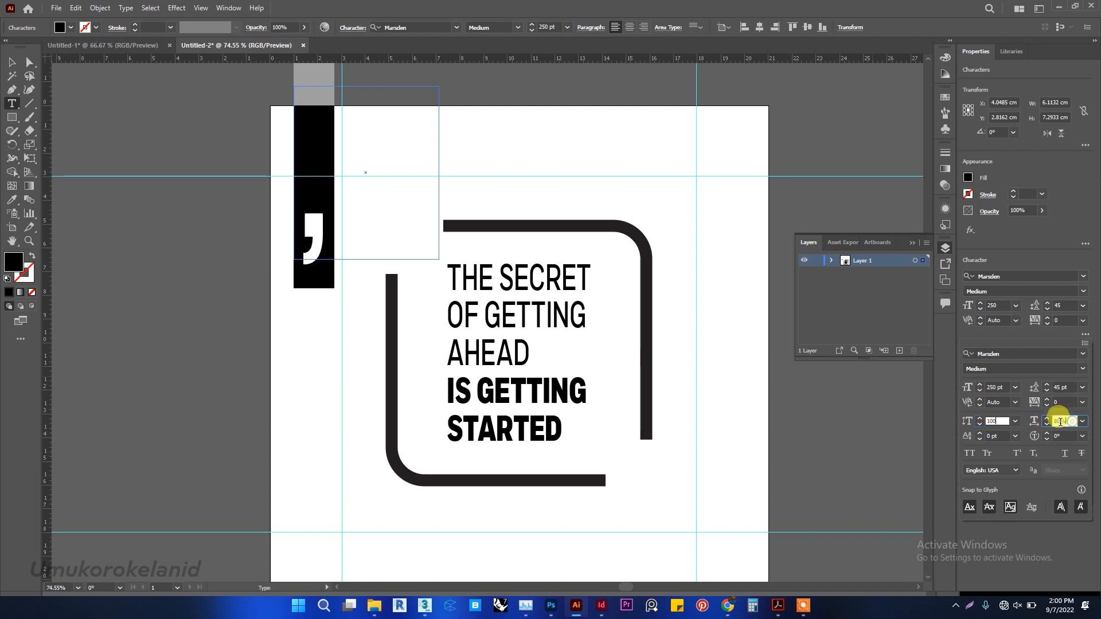
type("100")
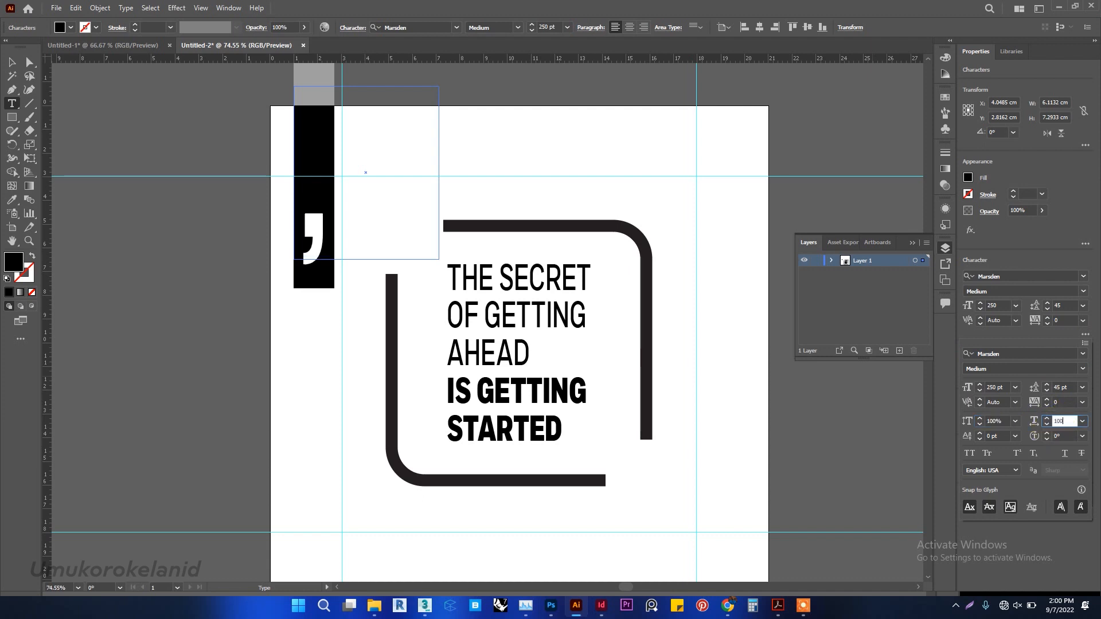
key("Return")
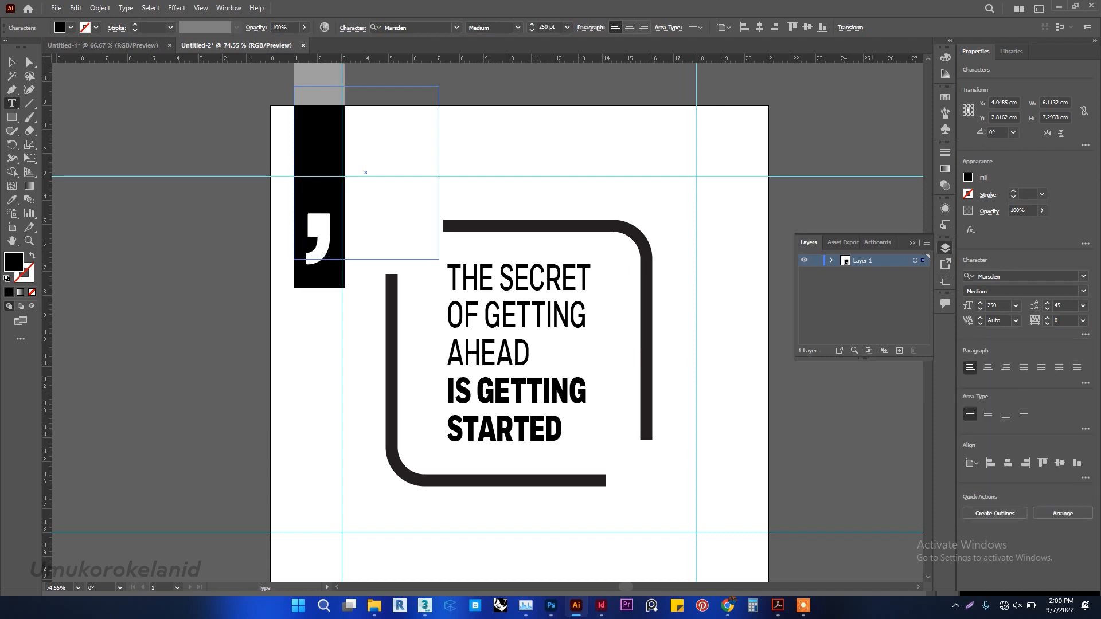
Resize the comma's text box to about 4.7 × 8.3 cm near the frame's upper-left gap so two commas fit side by side.
left_click(12, 64)
left_click_drag(436, 86, 349, 170)
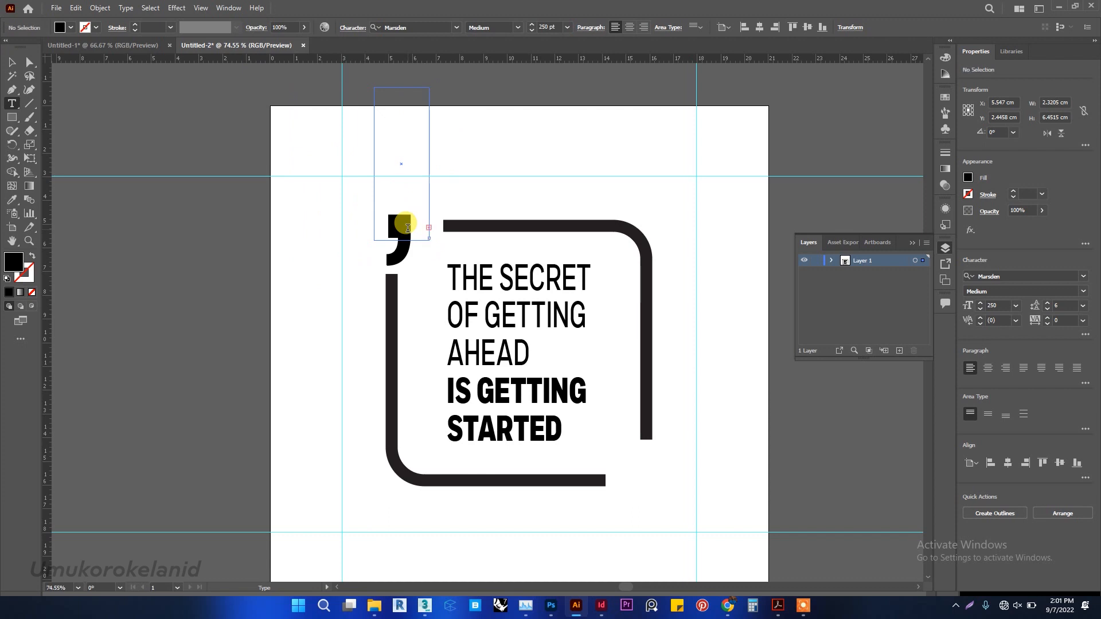
left_click(12, 61)
left_click_drag(429, 87, 484, 150)
left_click_drag(427, 240, 424, 278)
double_click(429, 288)
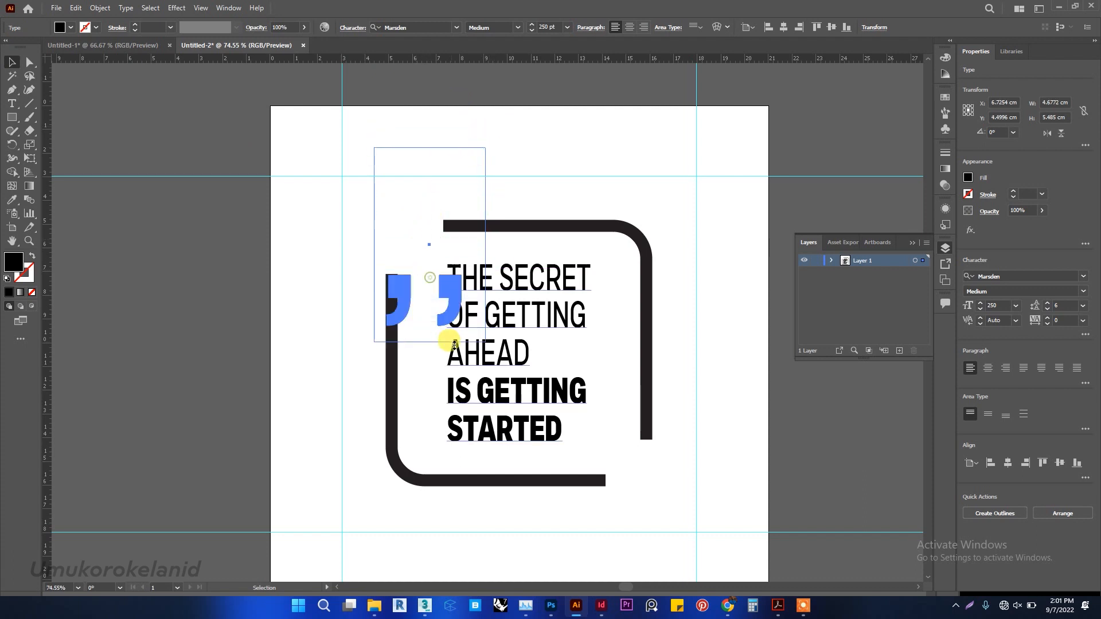
Select both commas and tighten their tracking to -100.
double_click(427, 286)
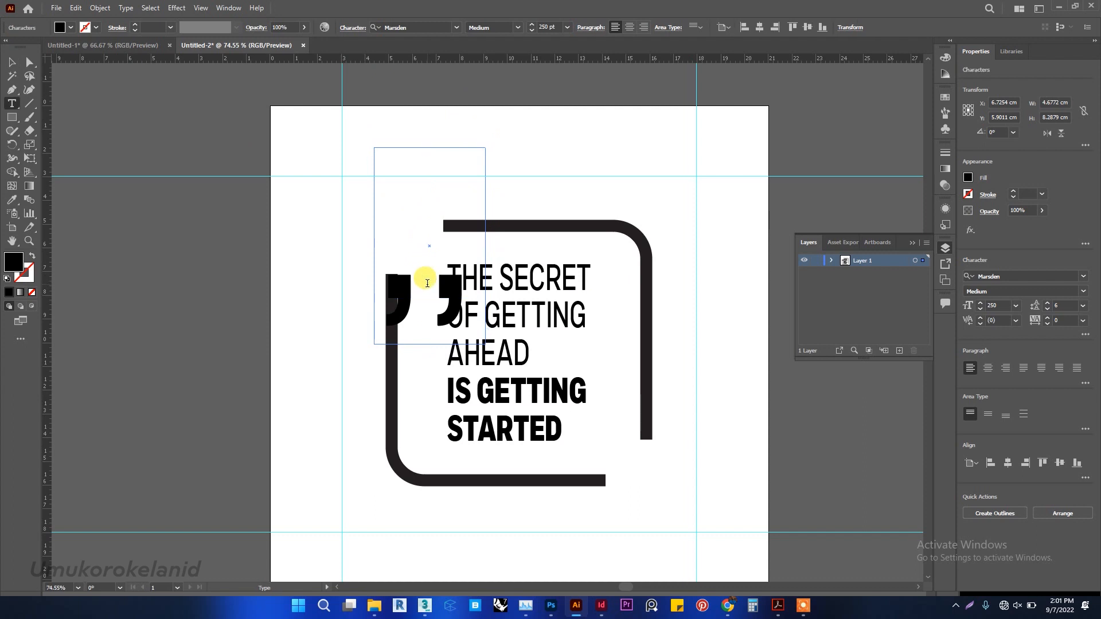
key("ctrl+a")
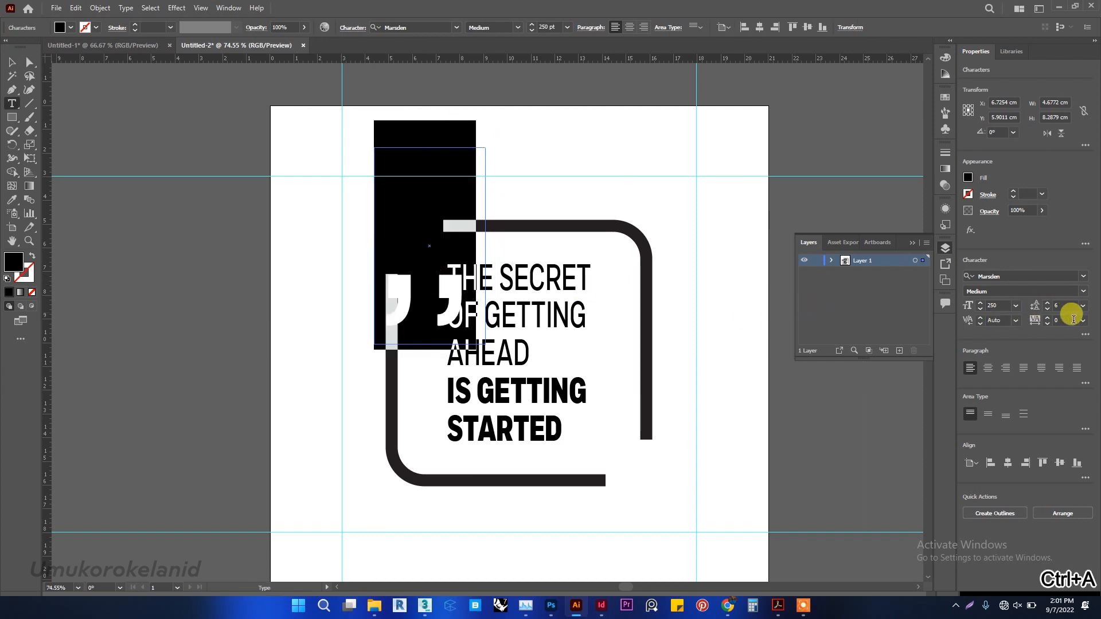
left_click(1071, 322)
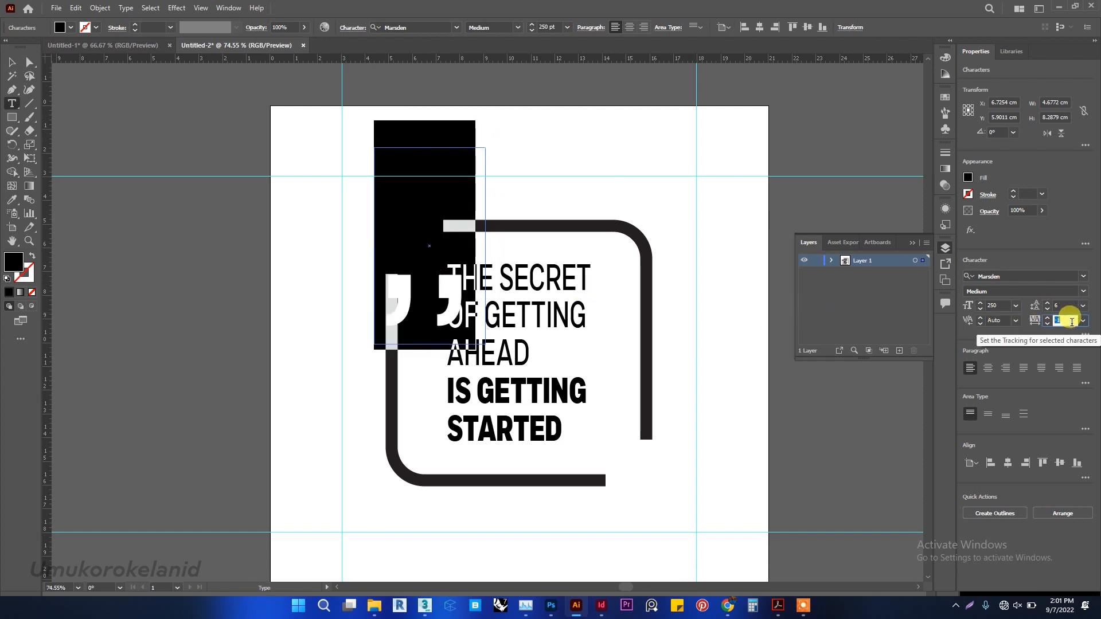
key("Down")
key("Down")
key("Down")
key("Down")
key("Down")
key("Down")
key("Down")
key("Down")
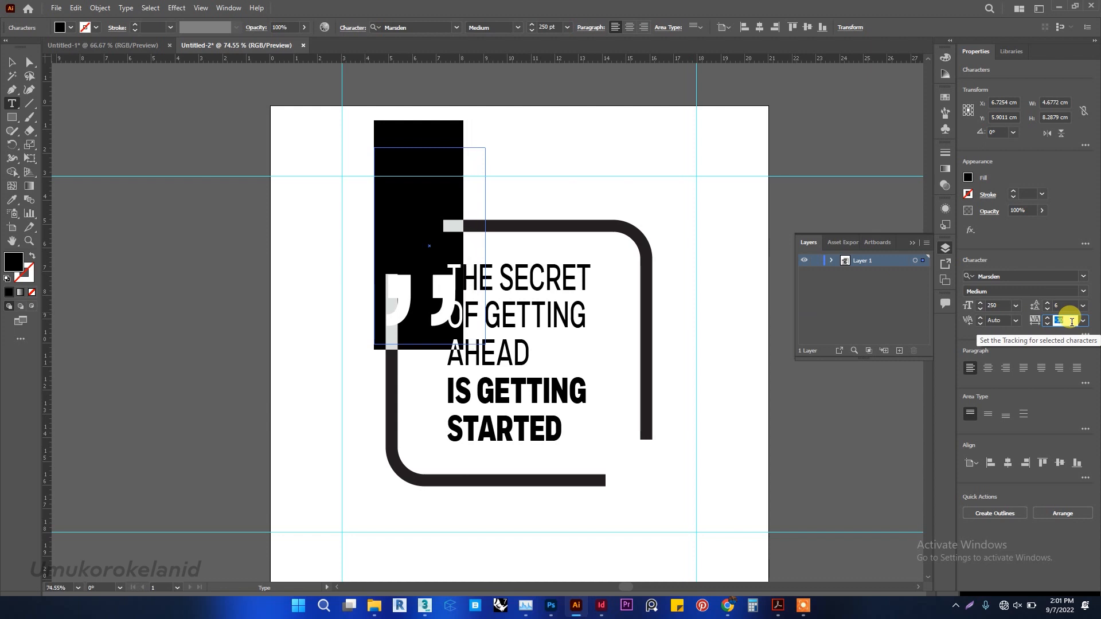
key("Down")
key("Down")
key("Down")
key("Down")
key("Down")
key("Down")
key("Down")
key("Down")
key("Down")
key("Down")
key("Down")
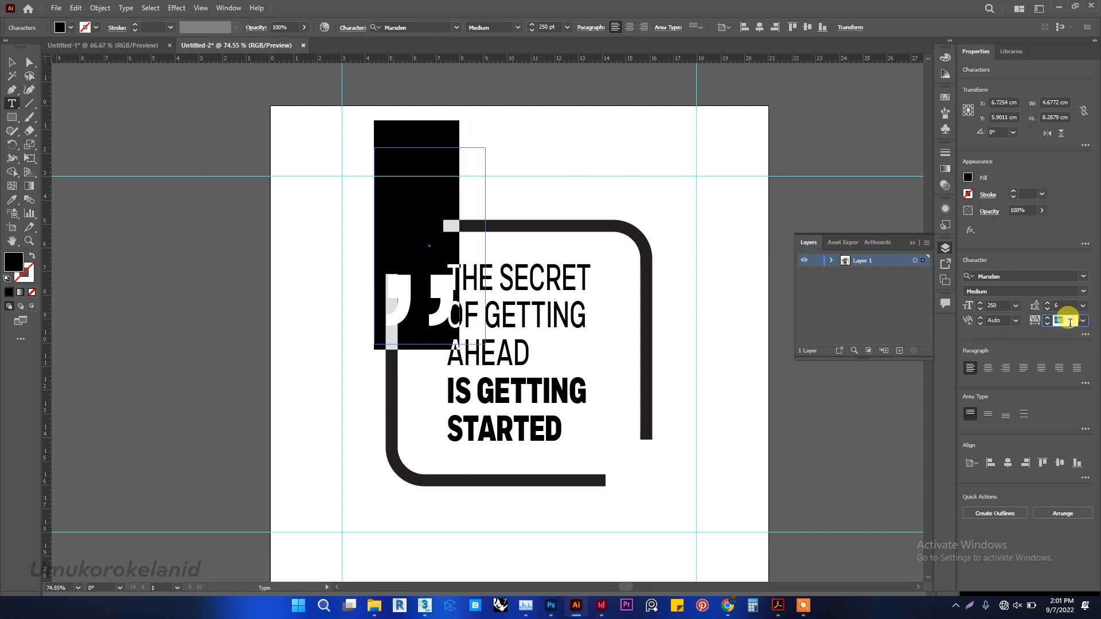
key("Down")
key("Down")
key("Down")
key("Down")
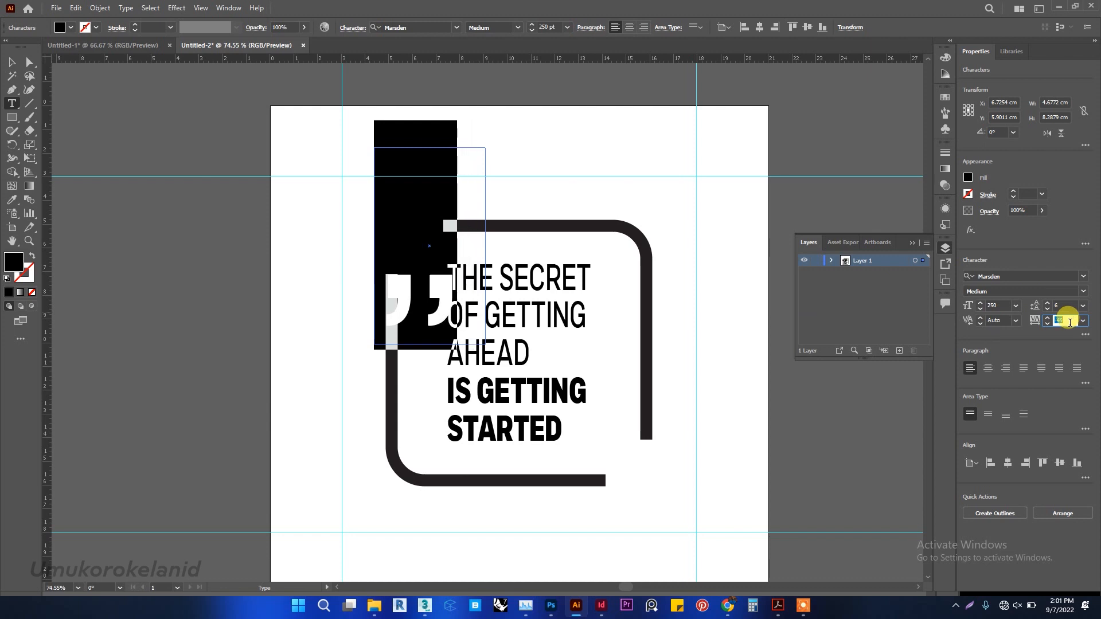
key("Down")
key("Down")
key("Down")
key("Down")
key("Down")
key("Down")
key("Down")
key("Down")
key("Down")
key("Down")
key("Down")
key("Down")
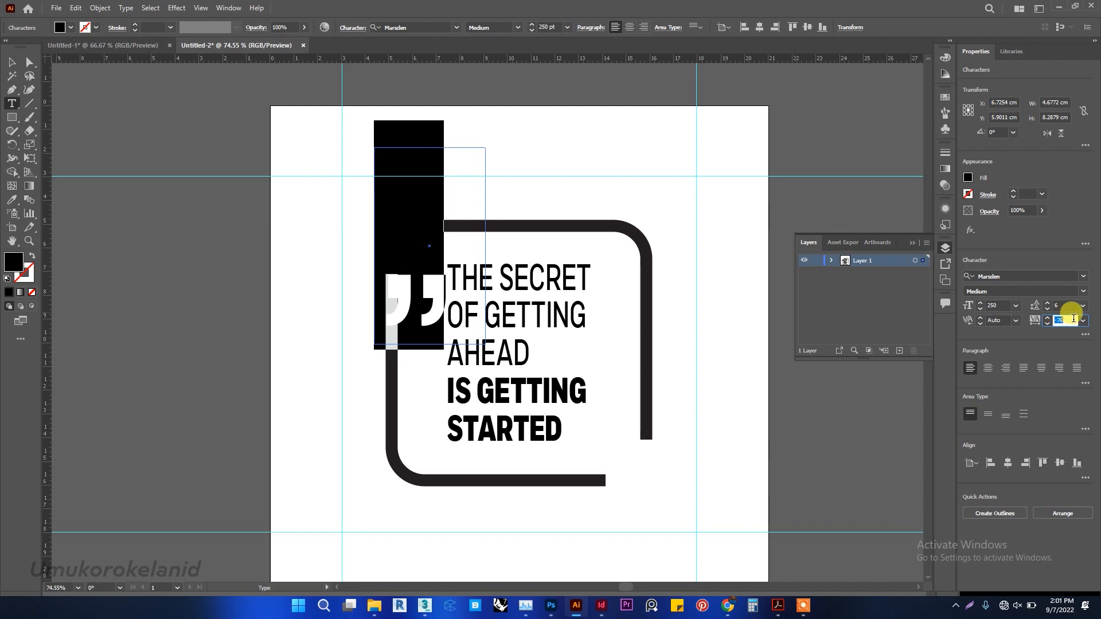
type("-100")
key("Return")
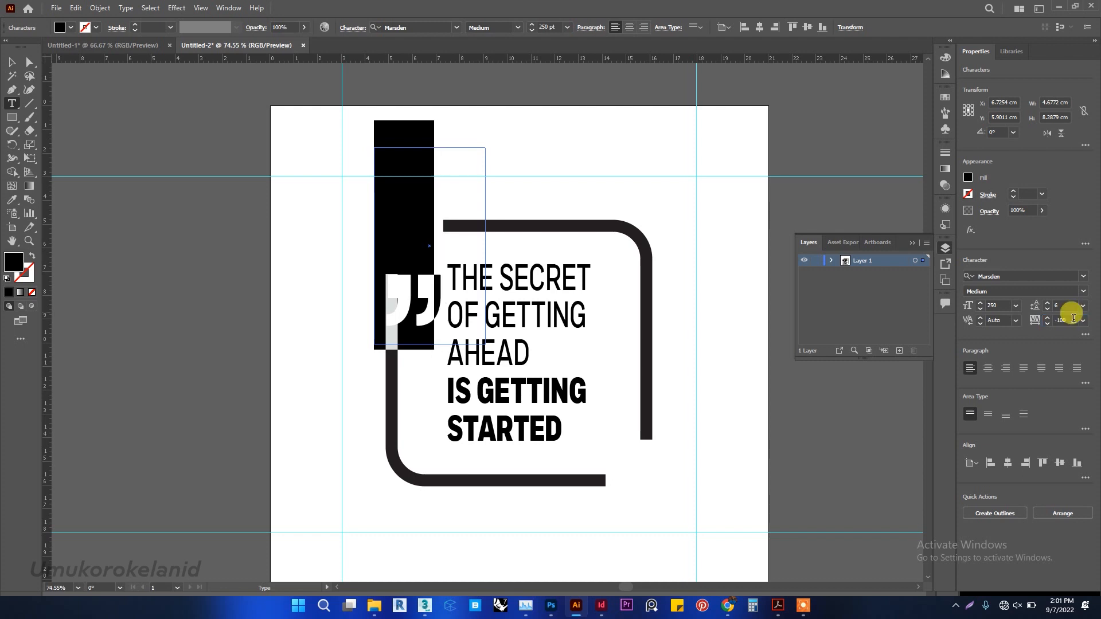
Resize the quotation marks' text box to about 4.8 × 7.2 cm and move the marks up to the frame's upper-left gap.
left_click(11, 61)
left_click(487, 149)
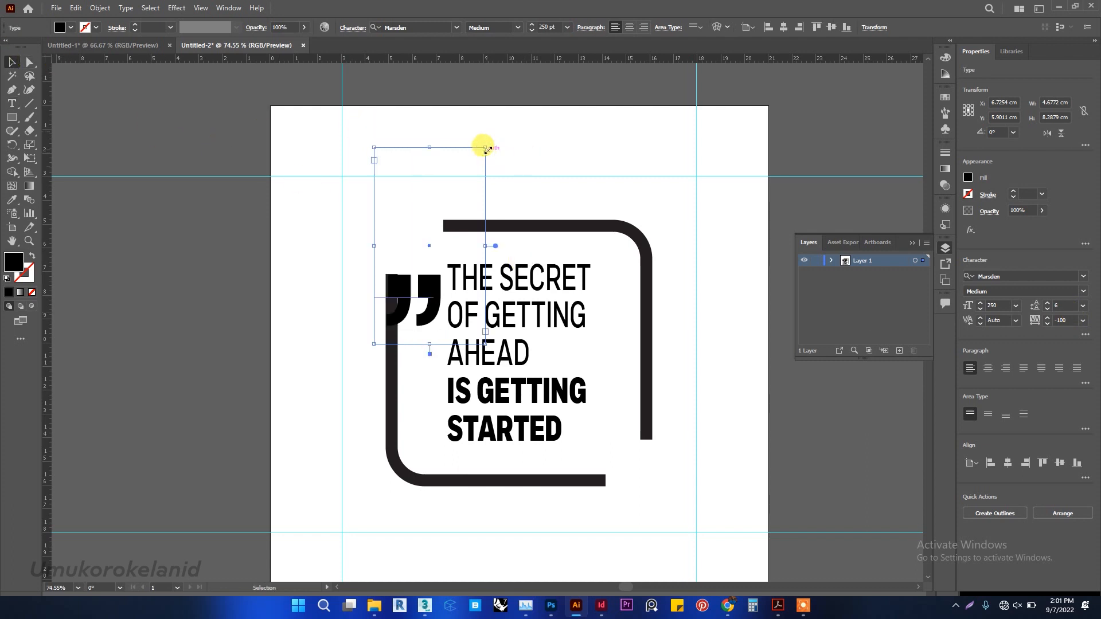
left_click_drag(486, 147, 487, 172)
left_click_drag(433, 315, 427, 233)
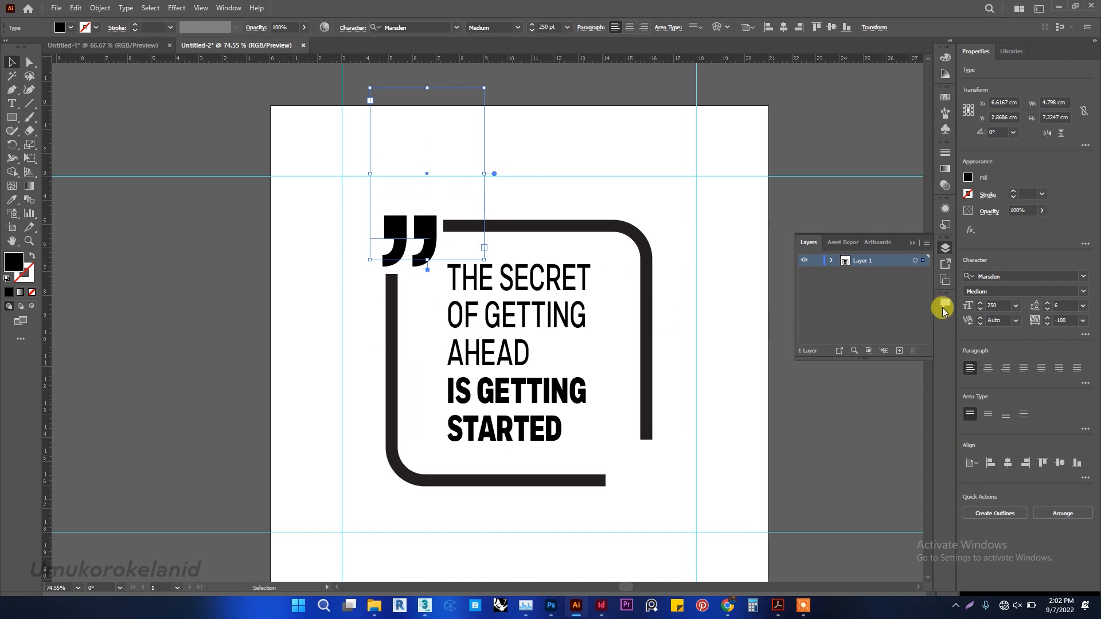
Set the quotation marks' font size to 200 pt and place a copy of them in the frame's lower-right gap.
left_click(991, 305)
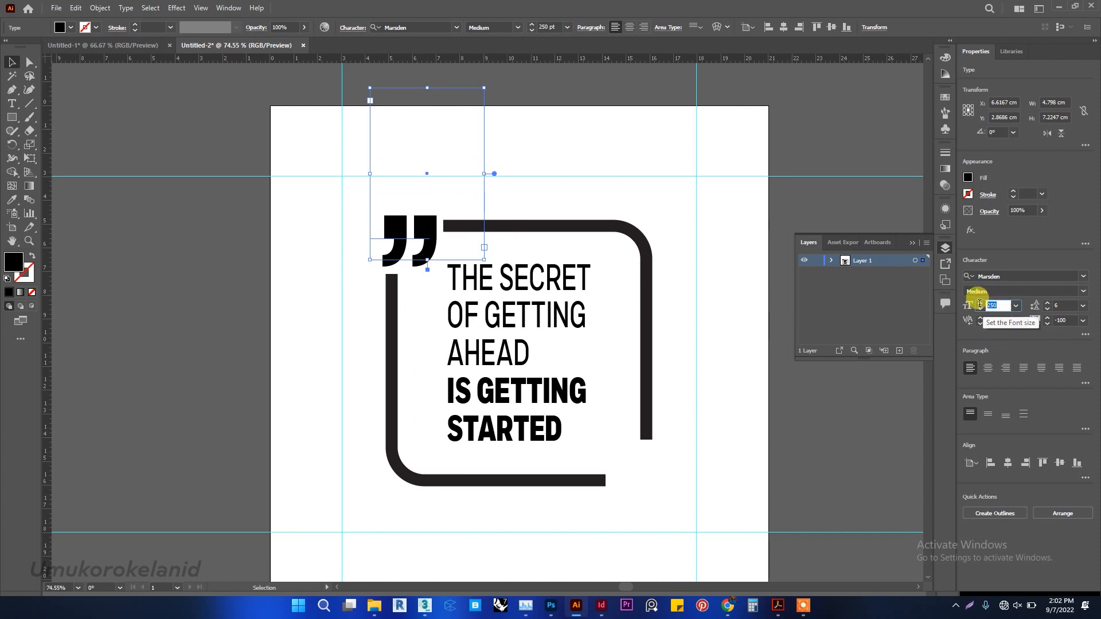
type("200")
key("Return")
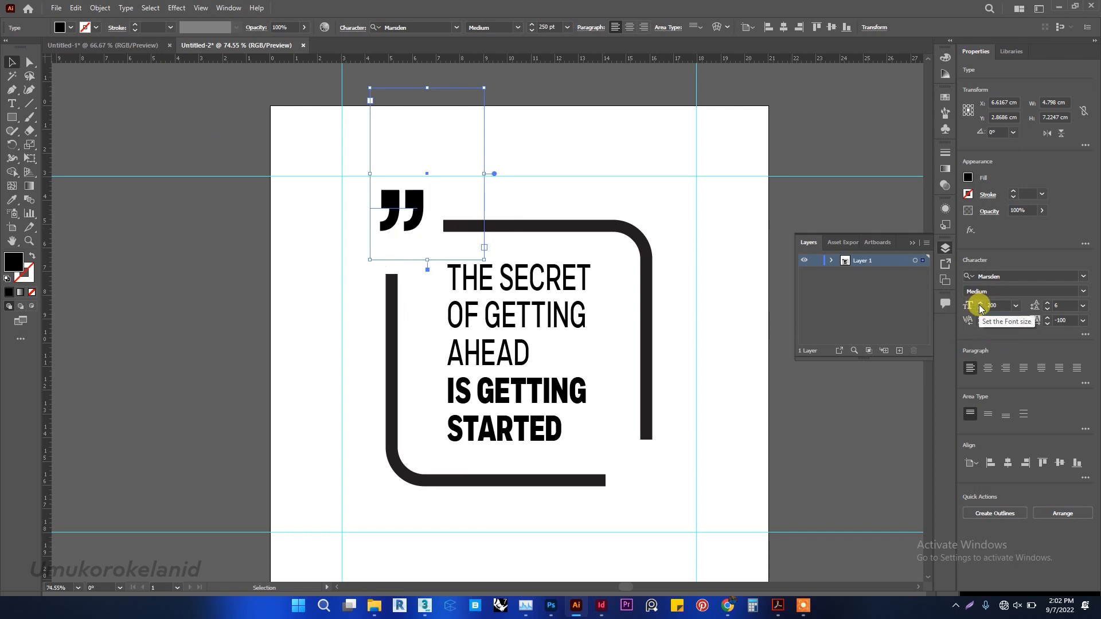
left_click_drag(414, 213, 646, 472)
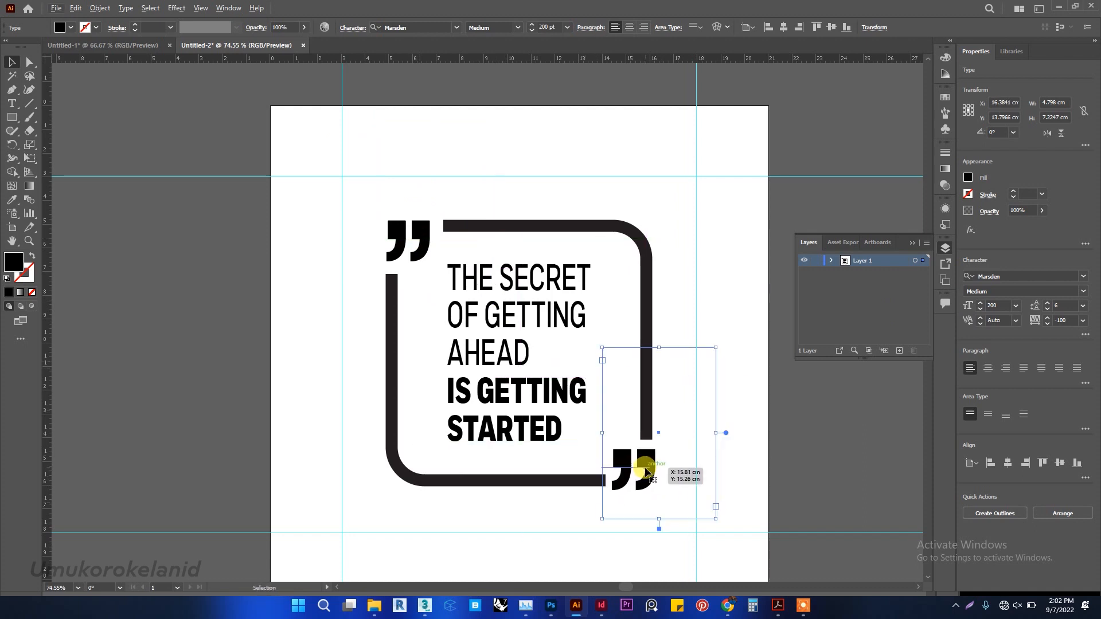
Draw a black 21 × 21 cm rectangle covering the whole artboard.
left_click(680, 382)
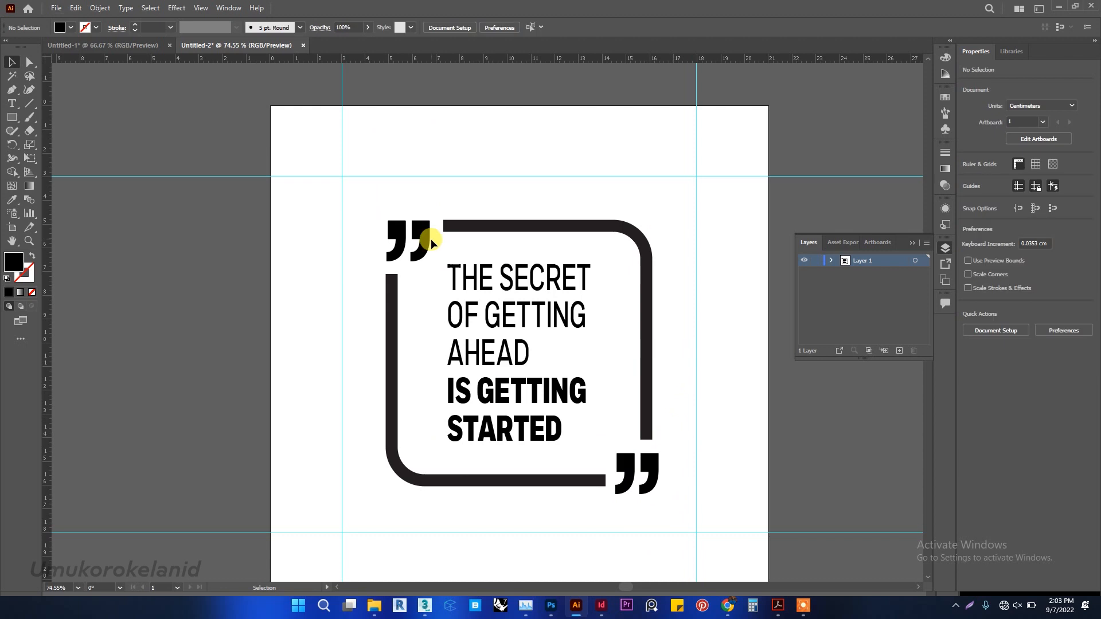
scroll(431, 239, "up", 1)
scroll(430, 225, "down", 4)
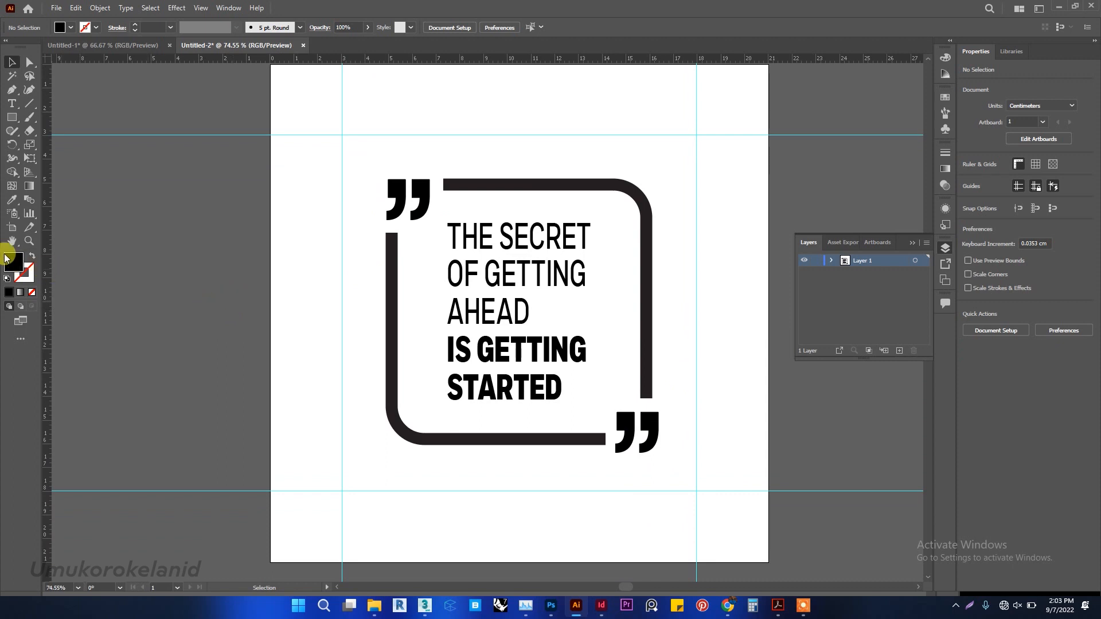
left_click(12, 117)
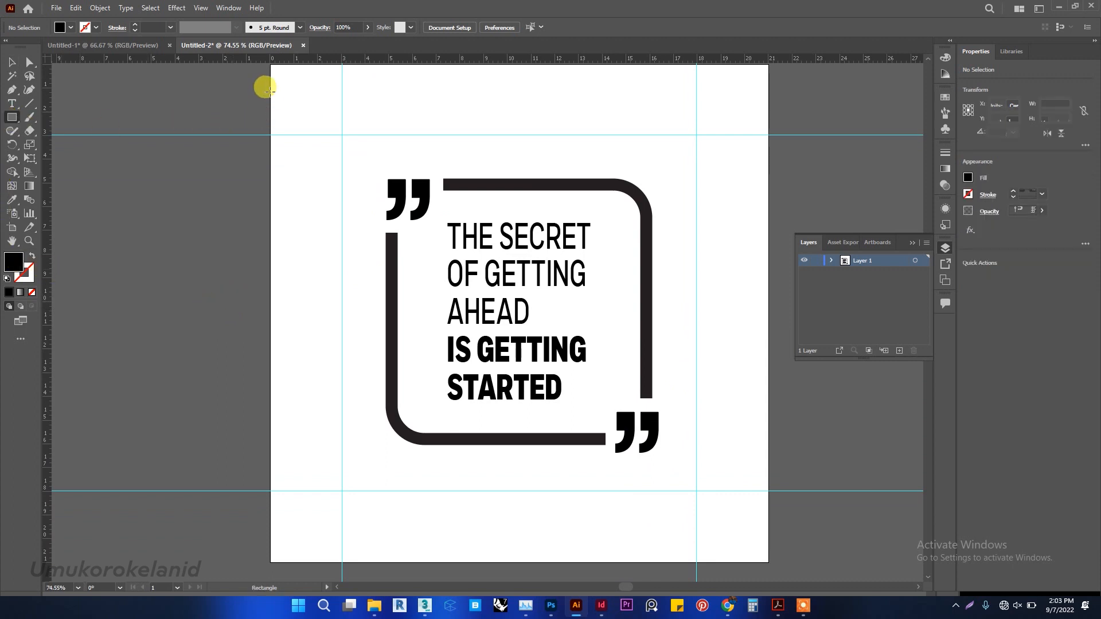
scroll(271, 75, "up", 1)
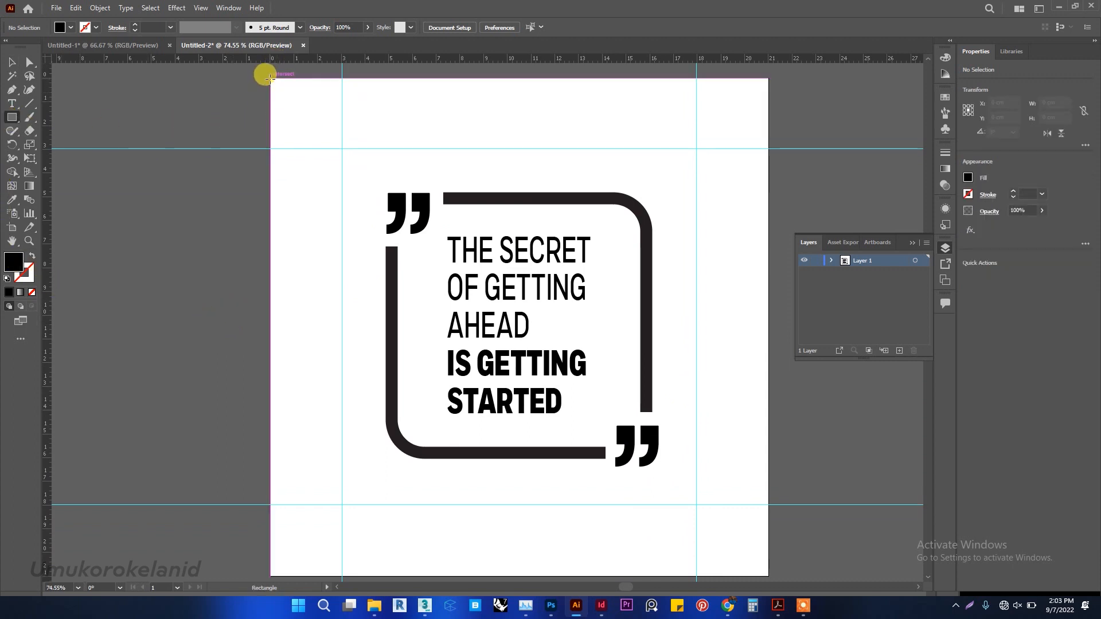
left_click_drag(270, 76, 767, 527)
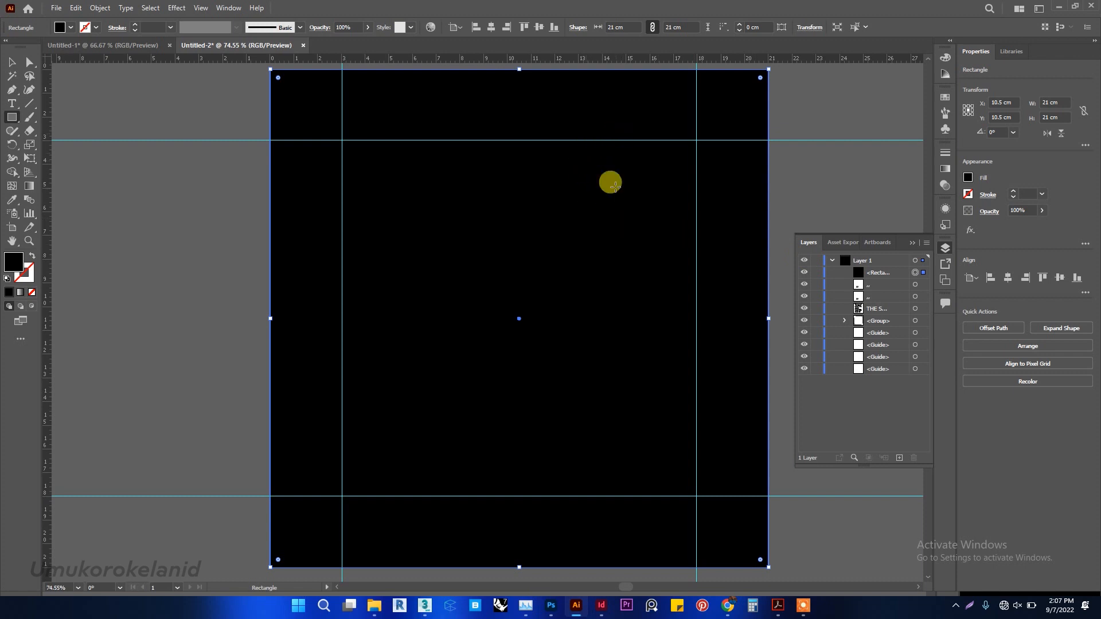
Move the full-artboard rectangle to the bottom of Layer 1's stacking order, beneath the artwork and guides.
left_click(229, 9)
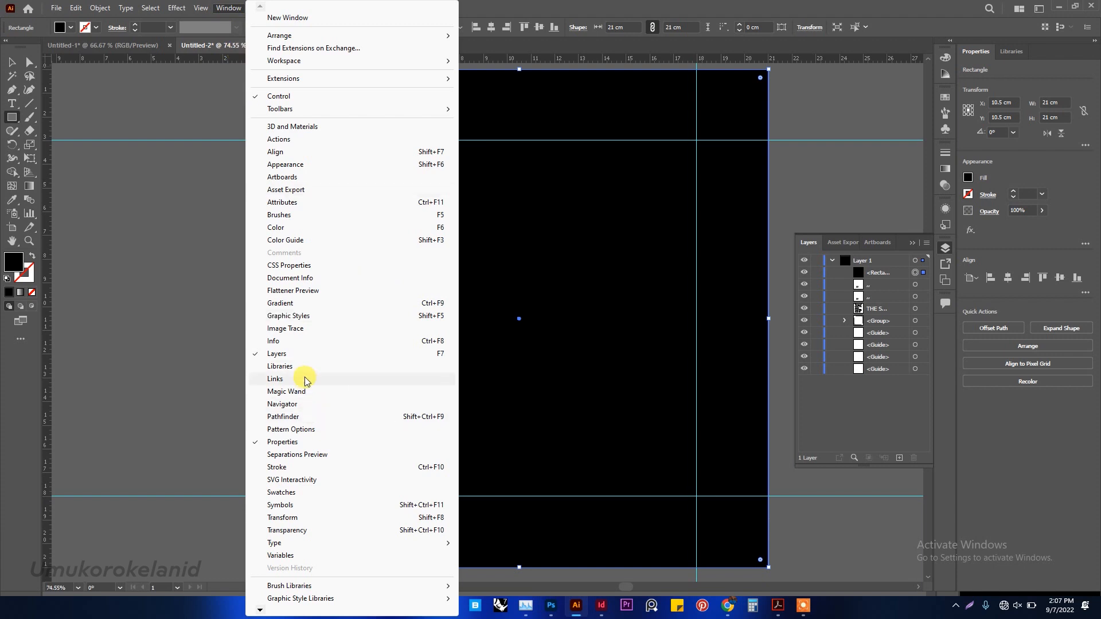
left_click(283, 354)
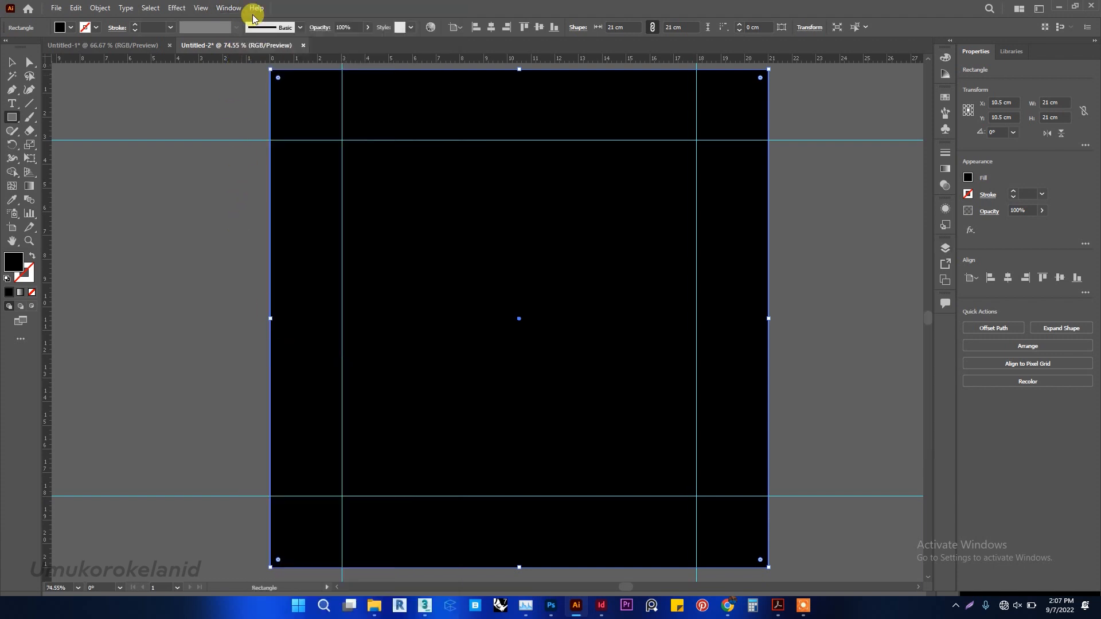
left_click(227, 9)
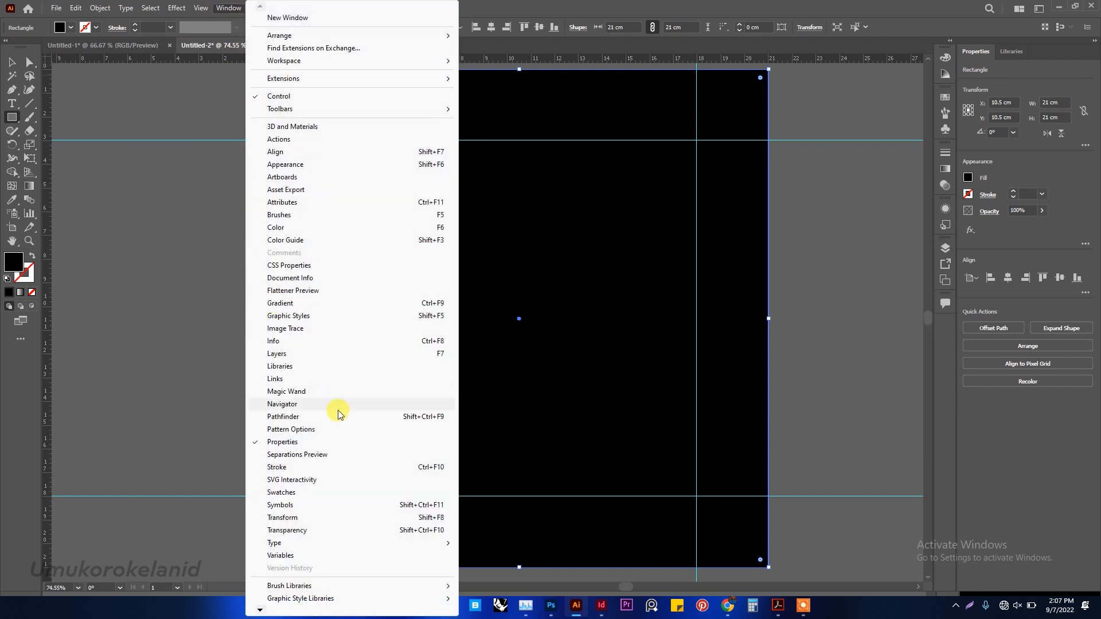
left_click(295, 354)
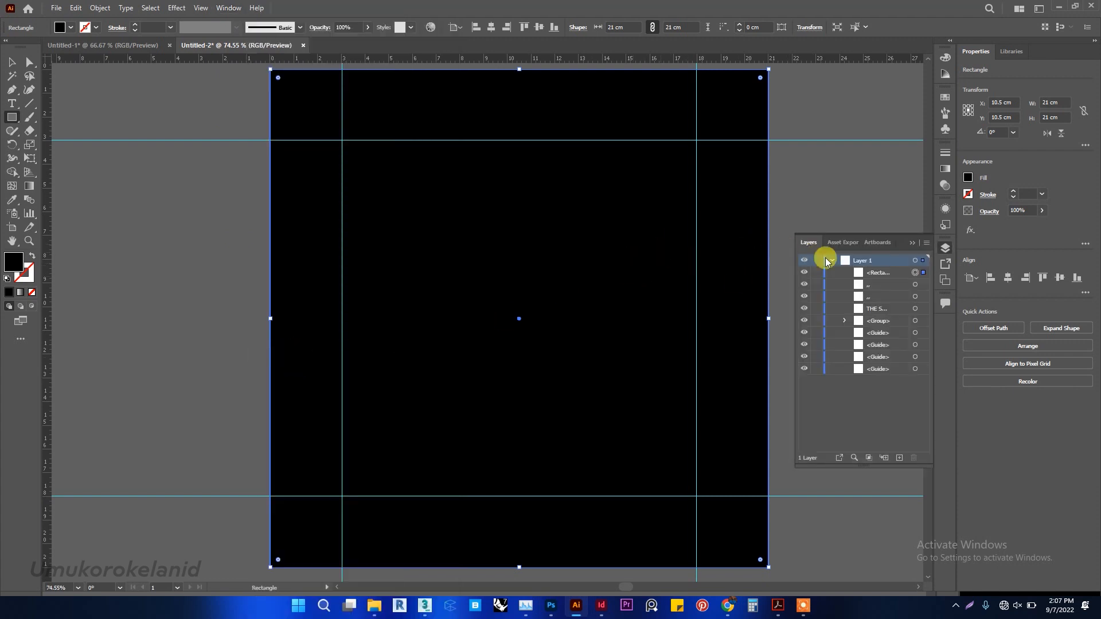
left_click(878, 275)
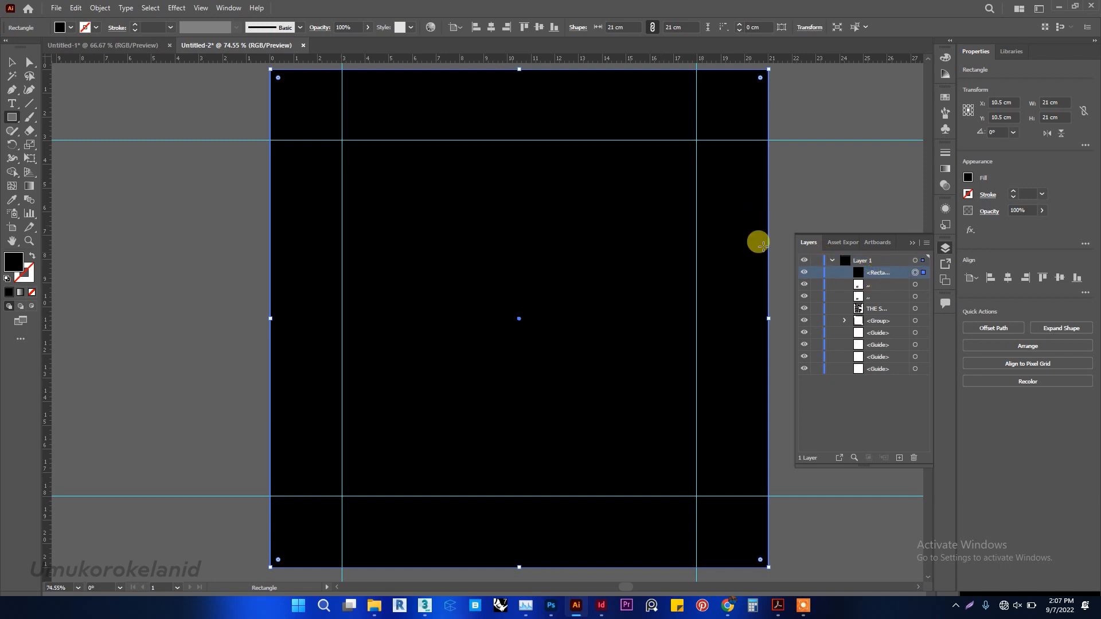
left_click(804, 275)
left_click(804, 275)
left_click_drag(887, 275, 899, 375)
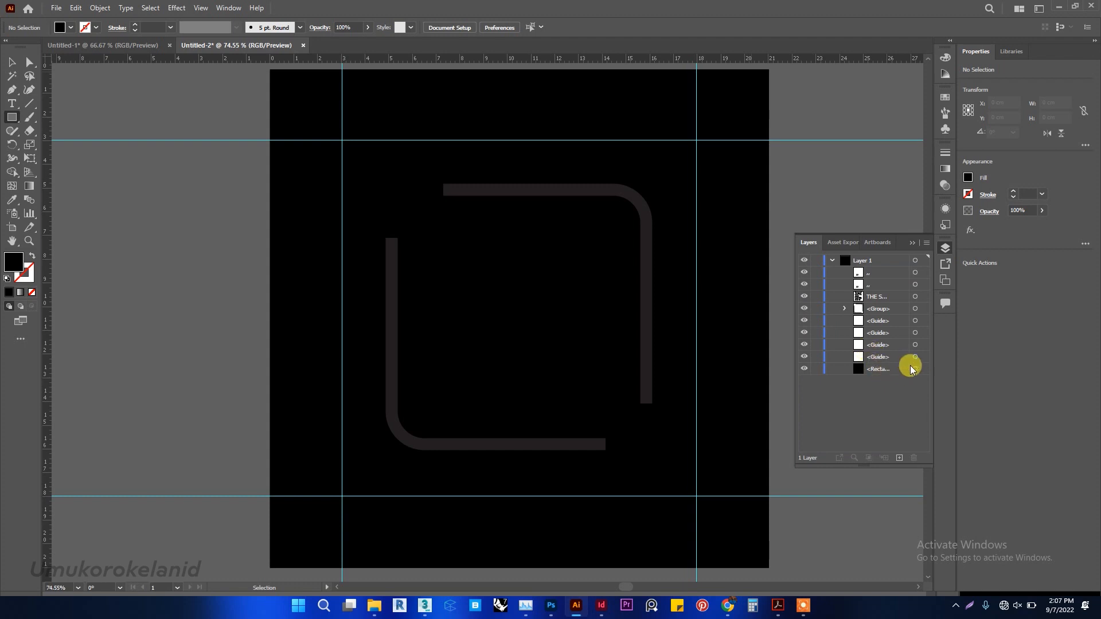
Fill the background rectangle with yellow-orange ffbc00, using hue 45° at full saturation and brightness.
left_click(915, 370)
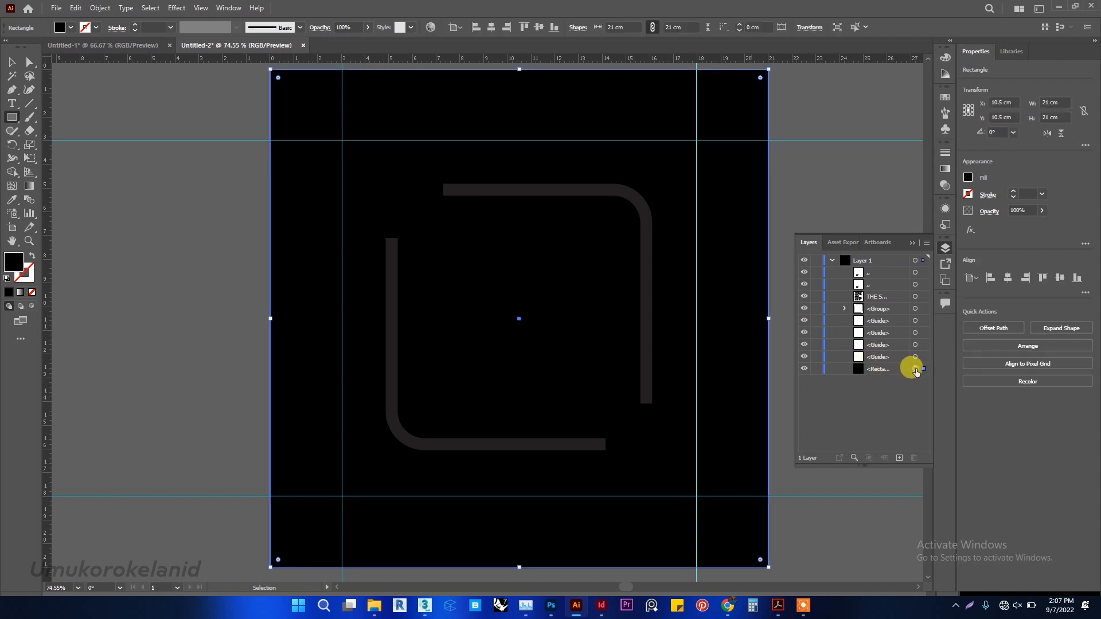
double_click(13, 264)
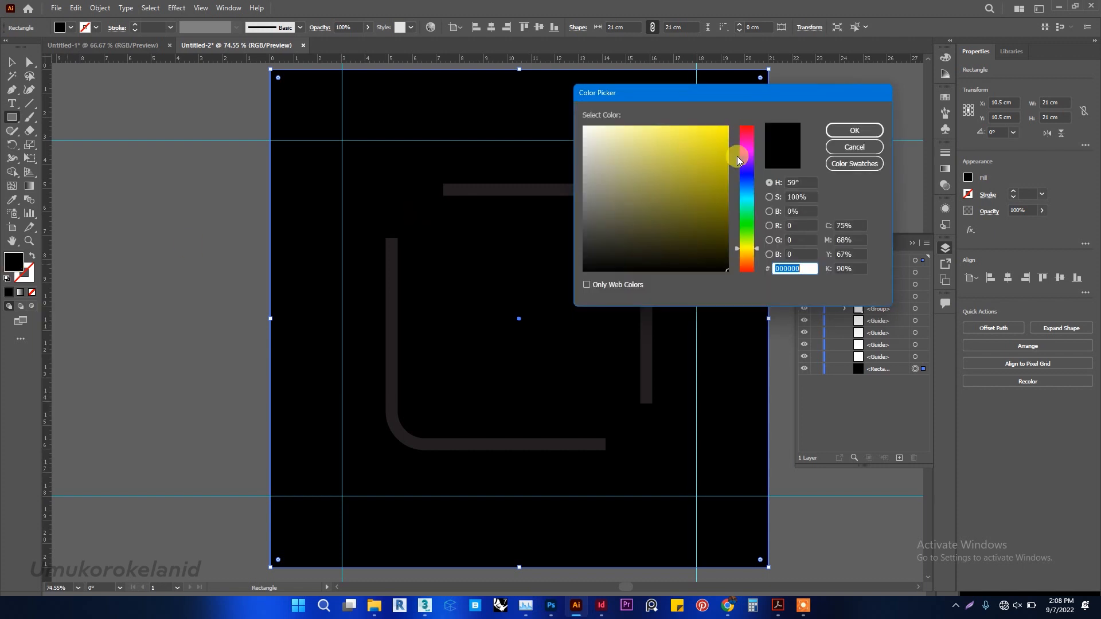
left_click(802, 182)
type("45")
left_click(804, 196)
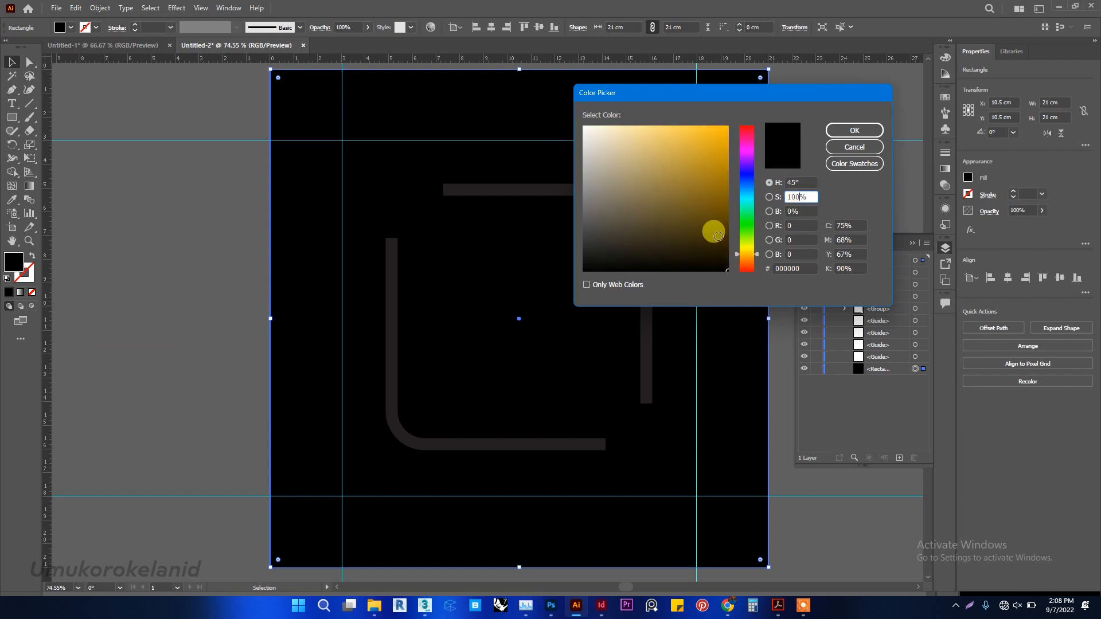
left_click(727, 126)
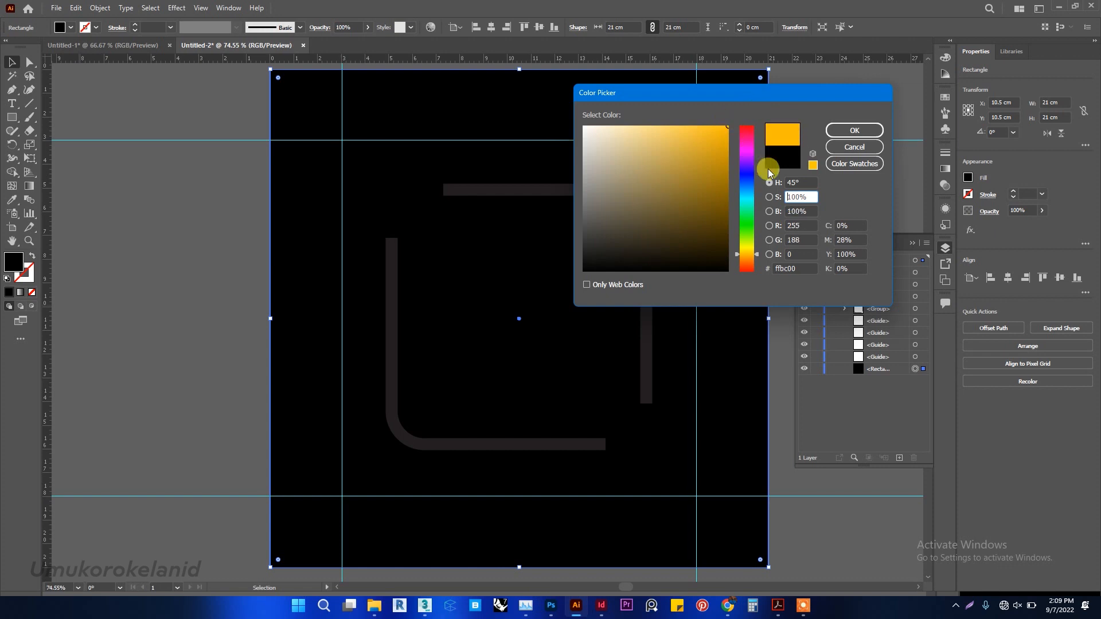
left_click(800, 193)
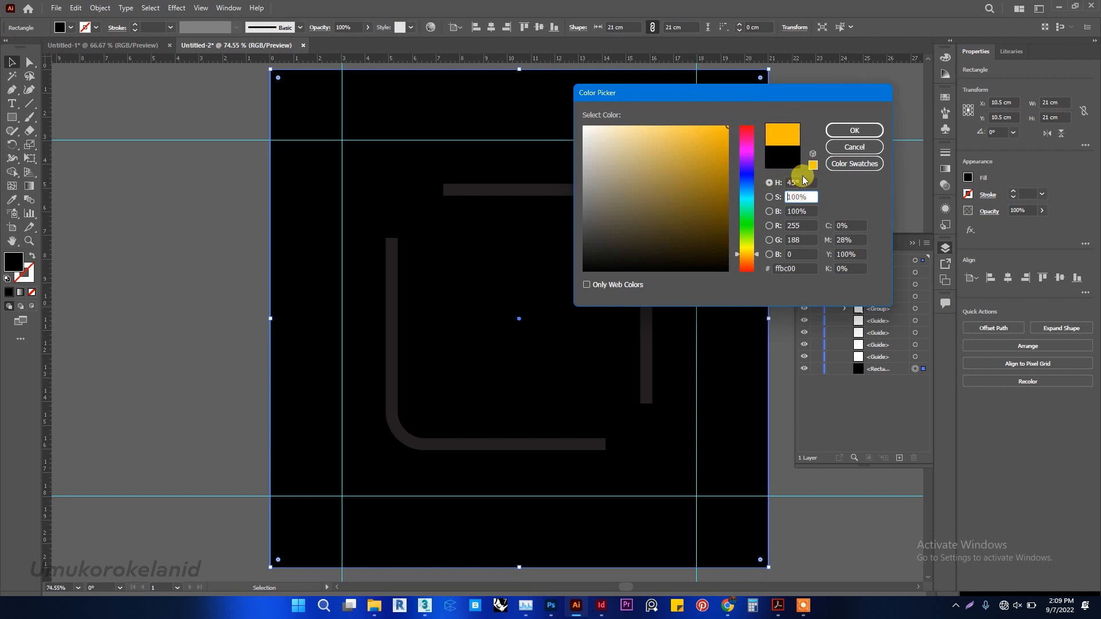
left_click(843, 131)
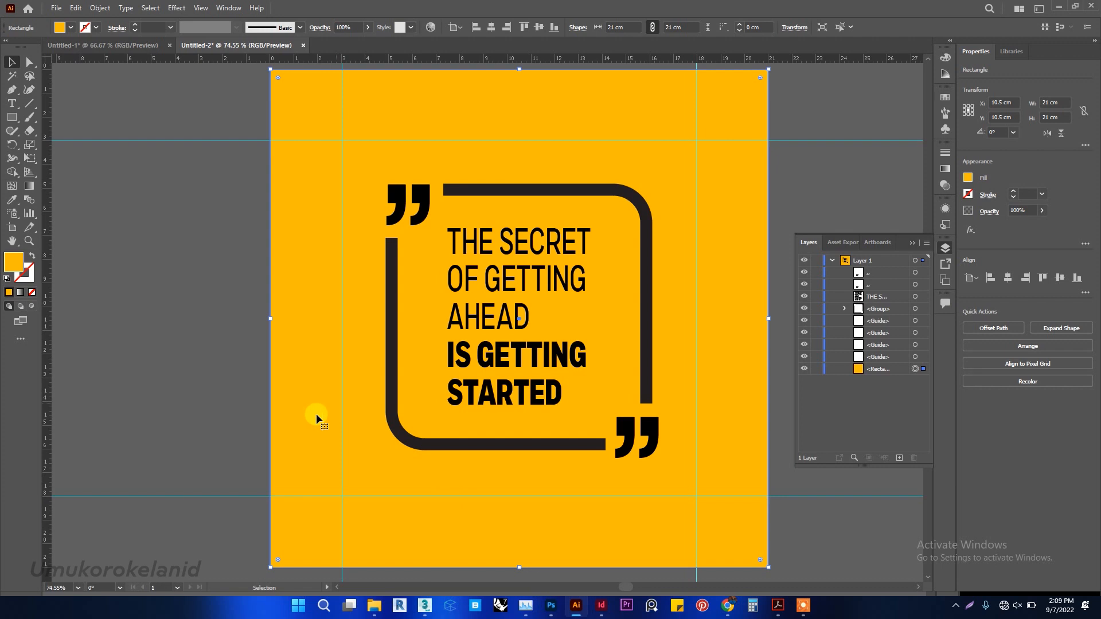
Draw a flat ellipse about 10.2 × 0.3 cm just below the frame and fill it with near-black.
left_click_drag(11, 117, 52, 146)
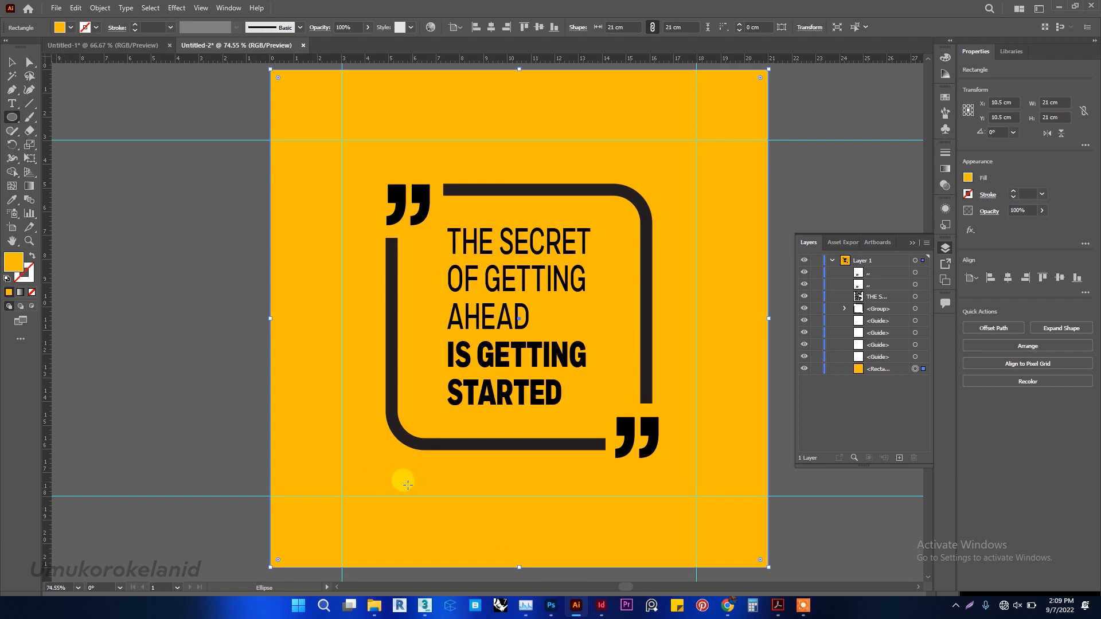
left_click_drag(406, 487, 648, 493)
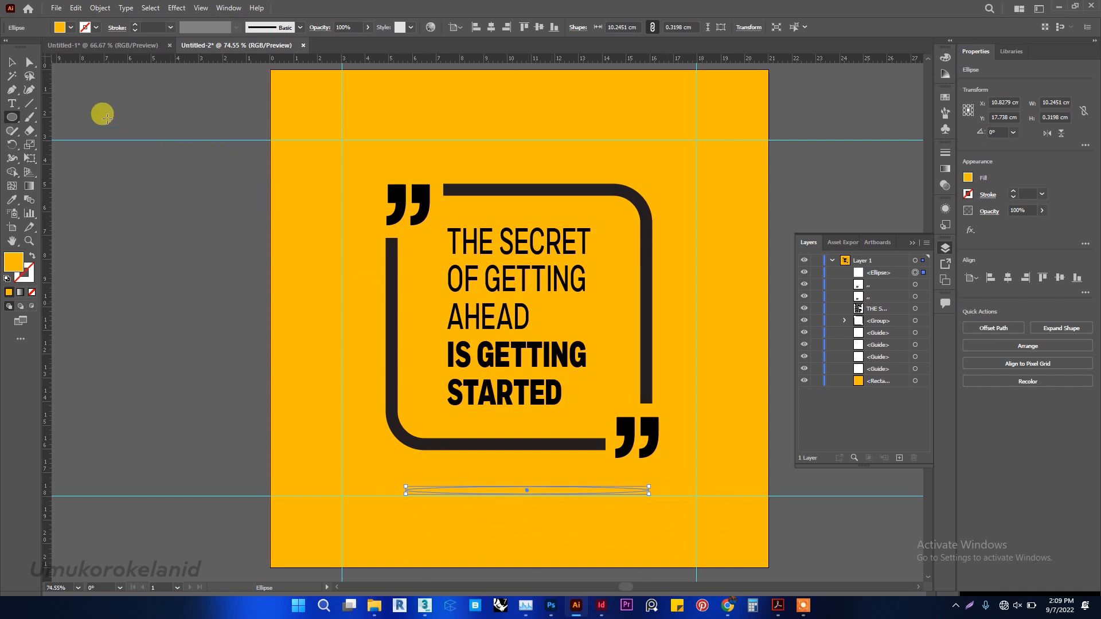
left_click(73, 29)
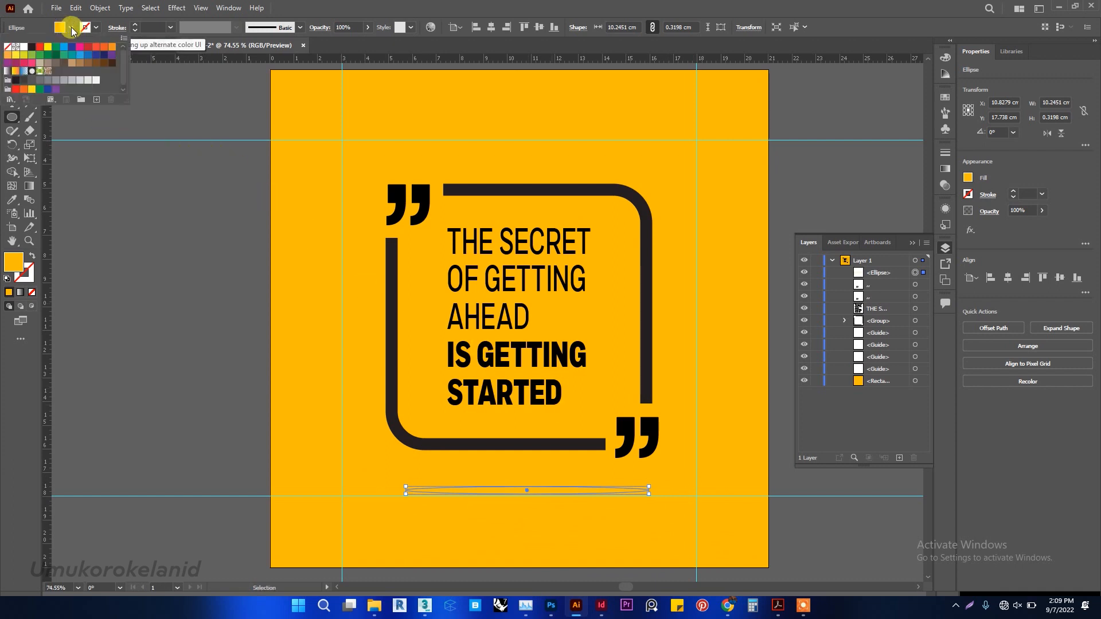
left_click(32, 48)
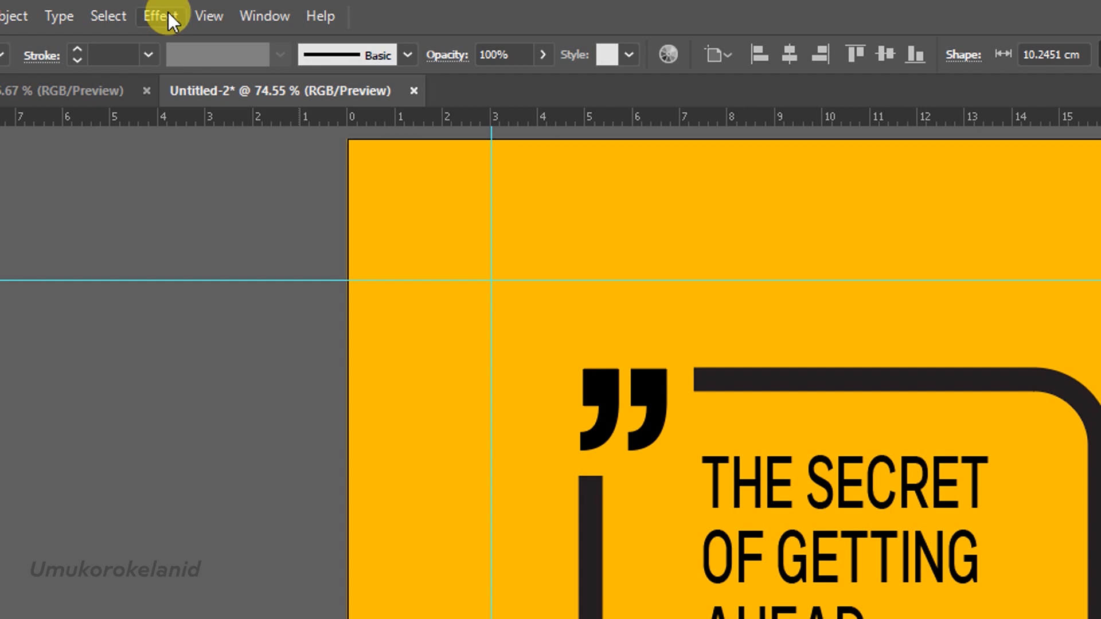
Apply a Gaussian Blur with a radius of about 23 pixels to the flat ellipse below the frame.
left_click(168, 12)
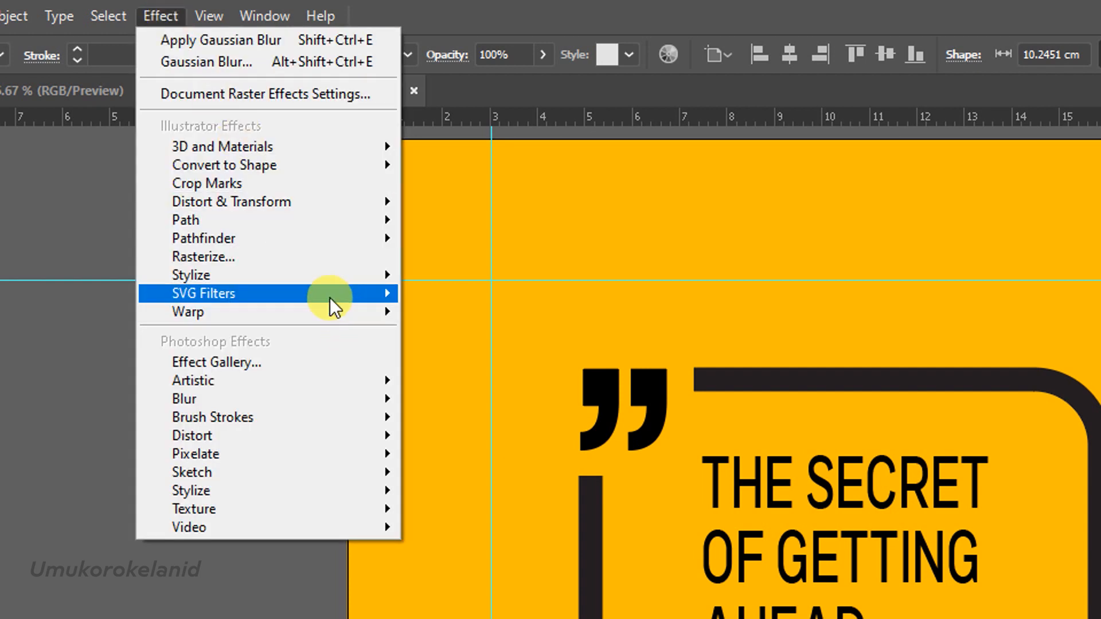
mouse_move(374, 398)
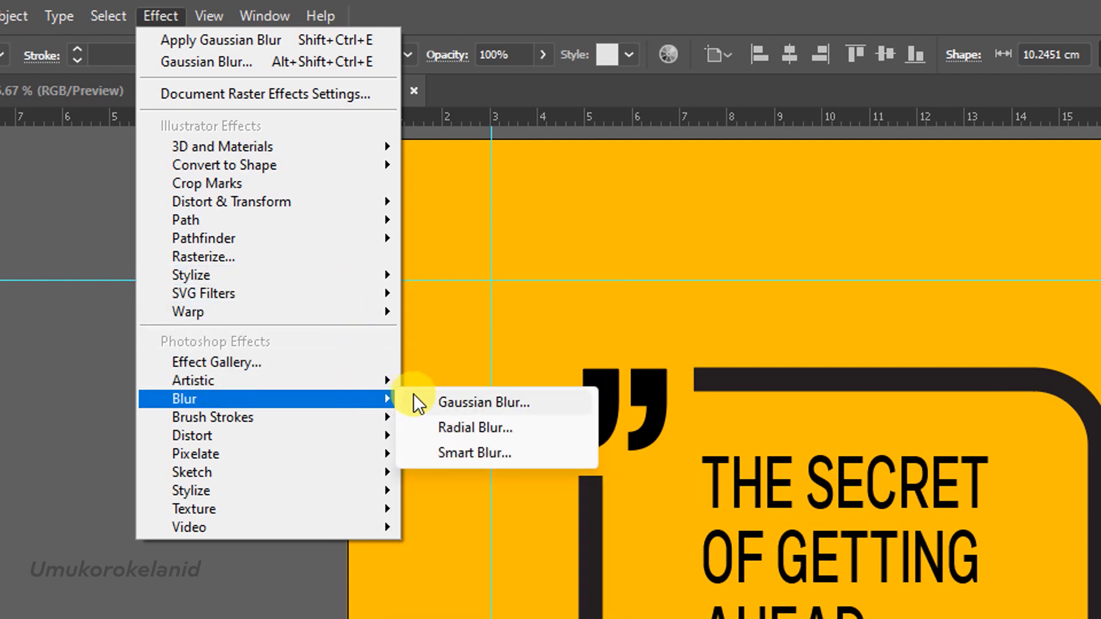
left_click(419, 402)
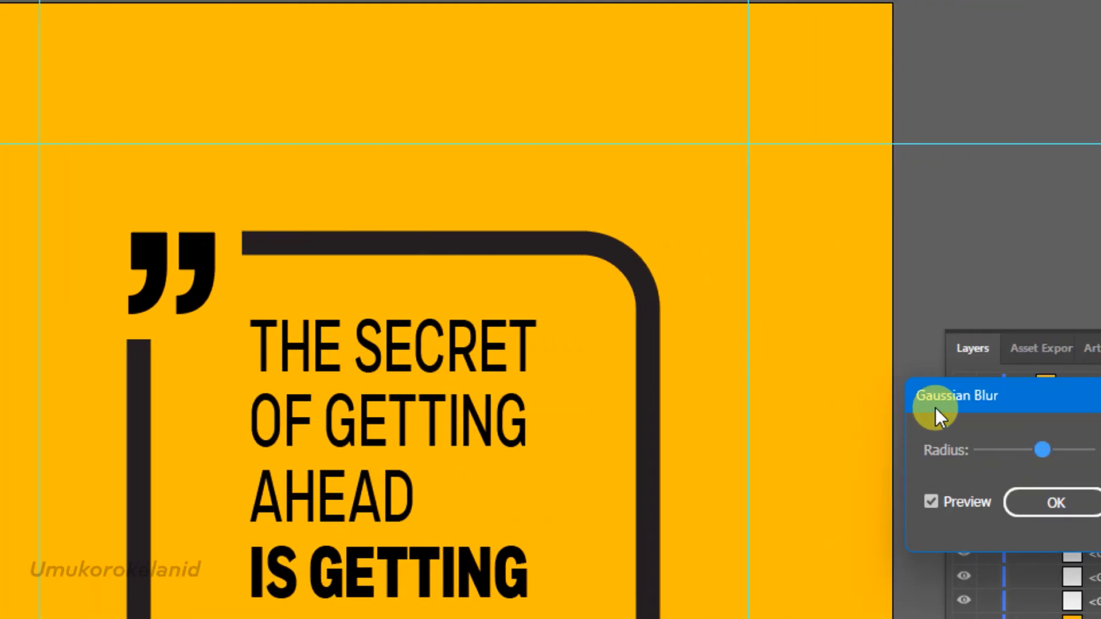
left_click_drag(937, 411, 367, 413)
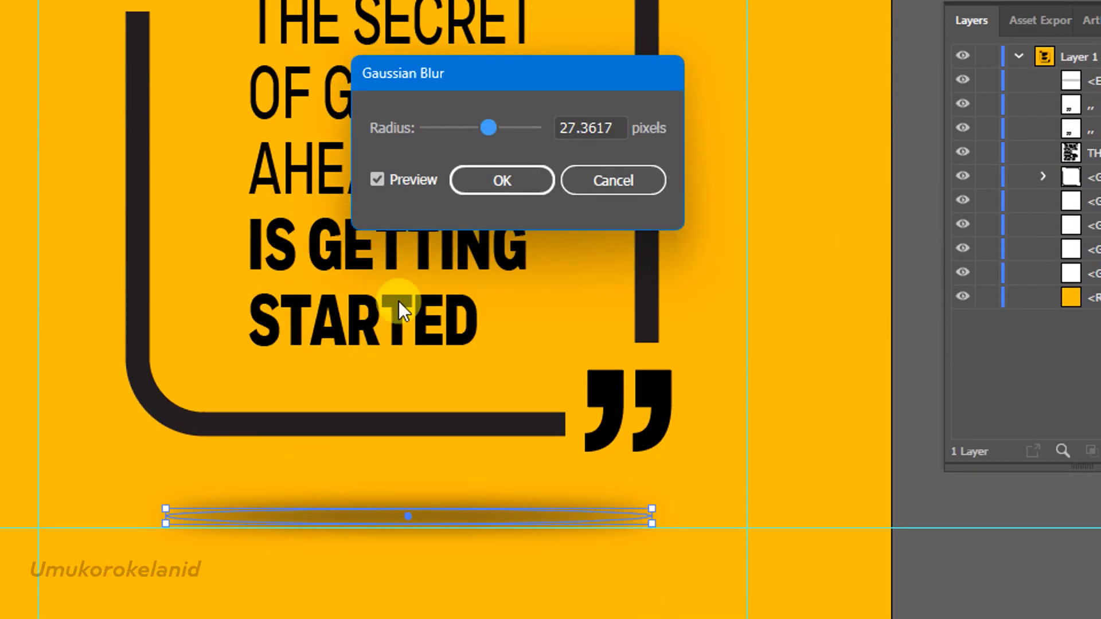
left_click_drag(443, 88, 357, 223)
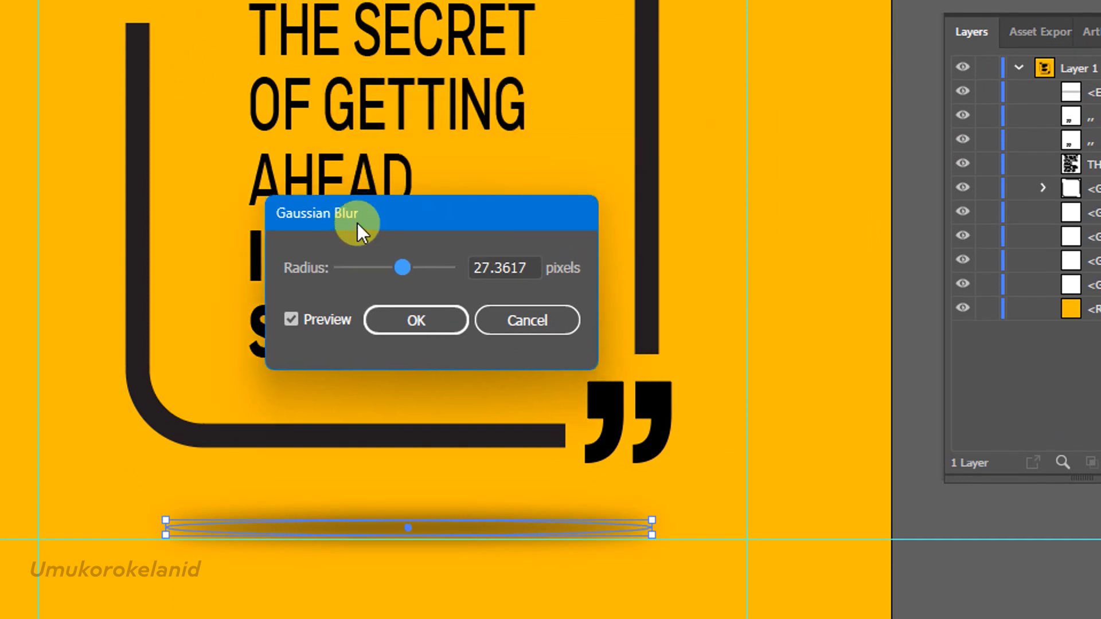
mouse_move(387, 267)
left_mouse_down()
mouse_move(397, 263)
mouse_move(378, 263)
mouse_move(396, 266)
left_mouse_up()
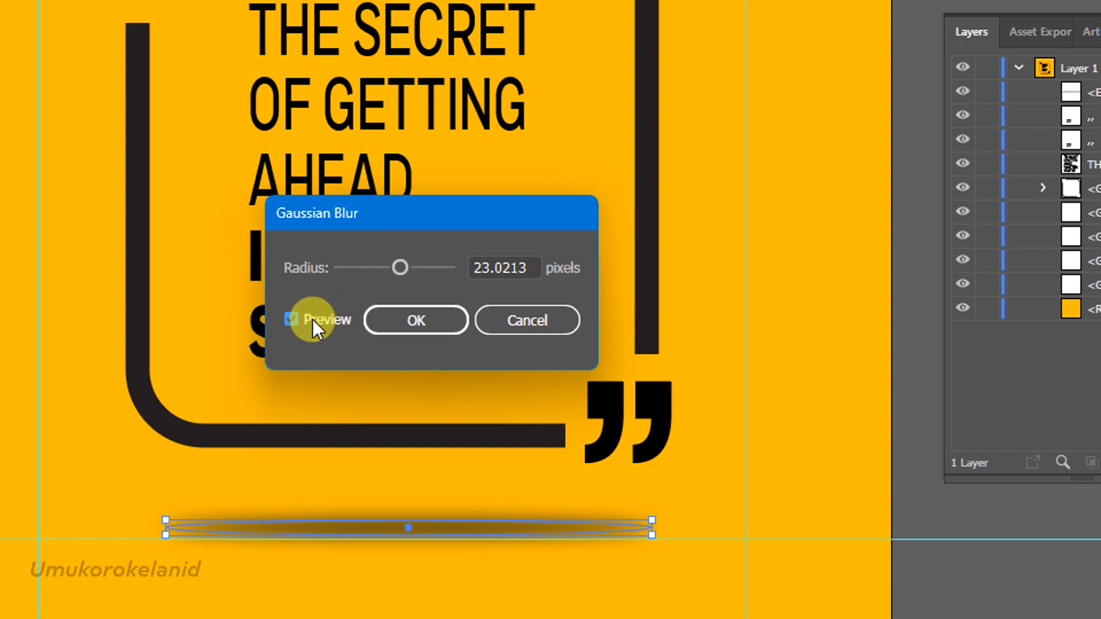
left_click(376, 309)
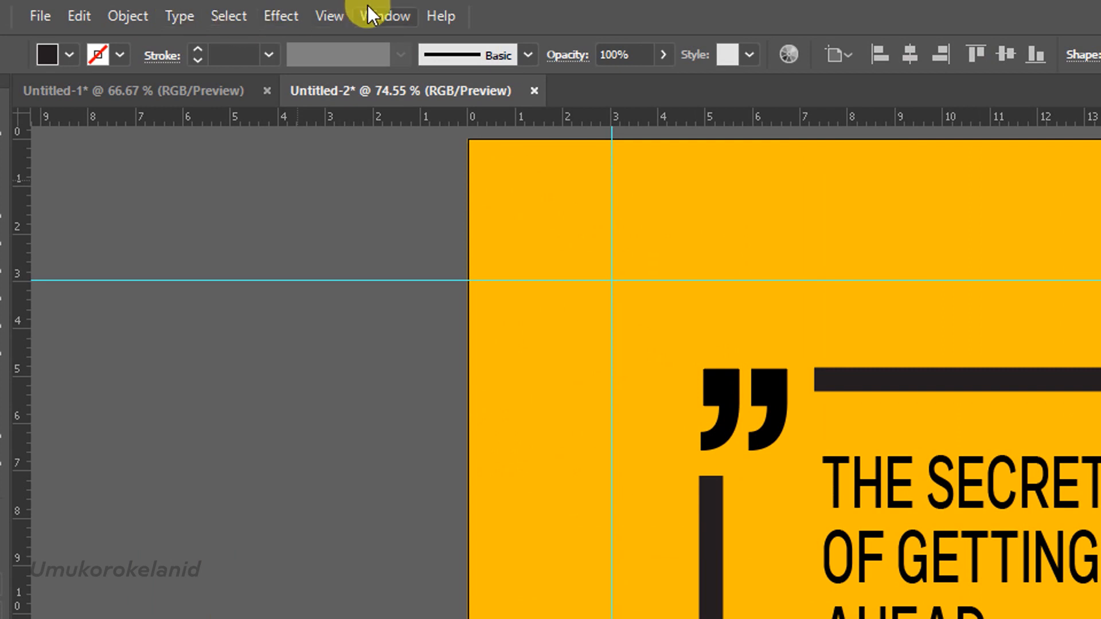
Reduce the blurred ellipse's opacity to 35%.
left_click(370, 15)
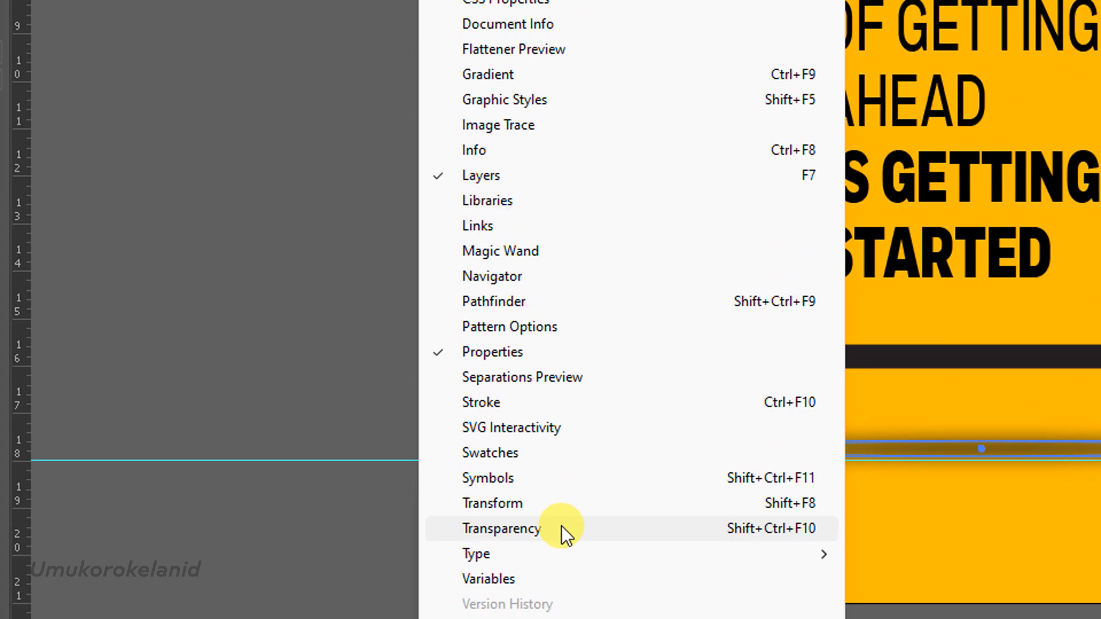
left_click(562, 527)
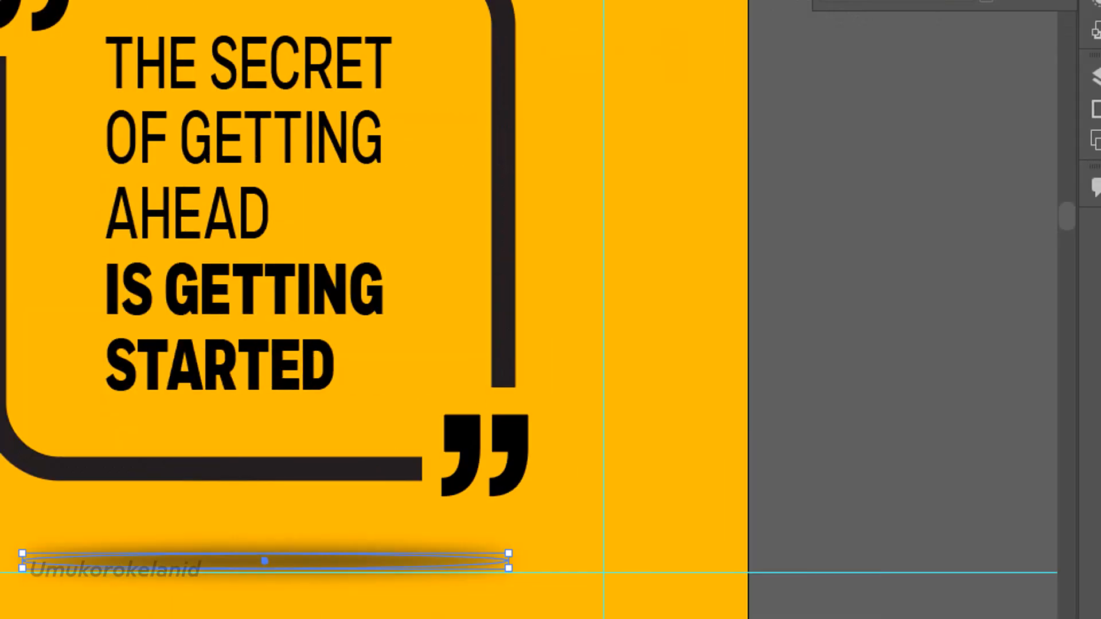
left_click(759, 93)
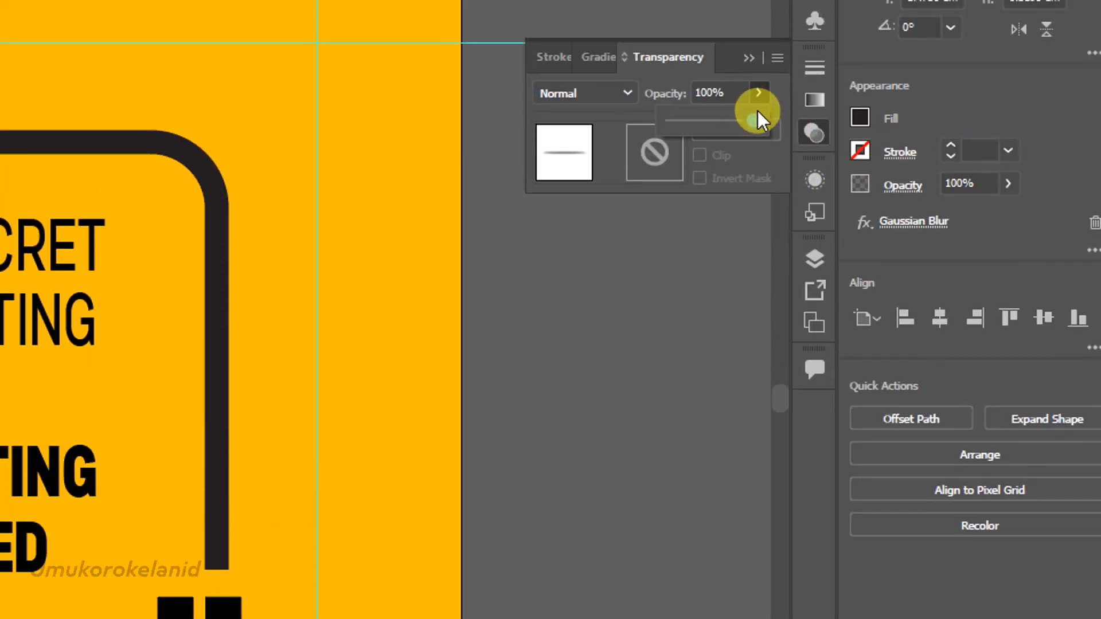
mouse_move(756, 117)
left_mouse_down()
mouse_move(737, 120)
mouse_move(759, 116)
left_mouse_up()
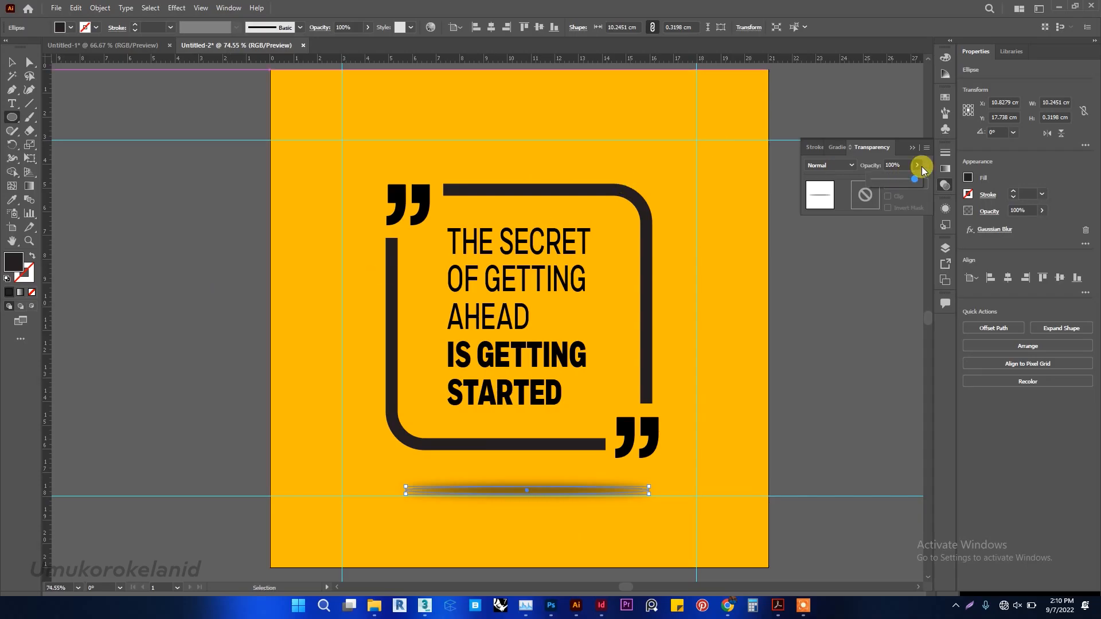
left_click_drag(914, 181, 873, 179)
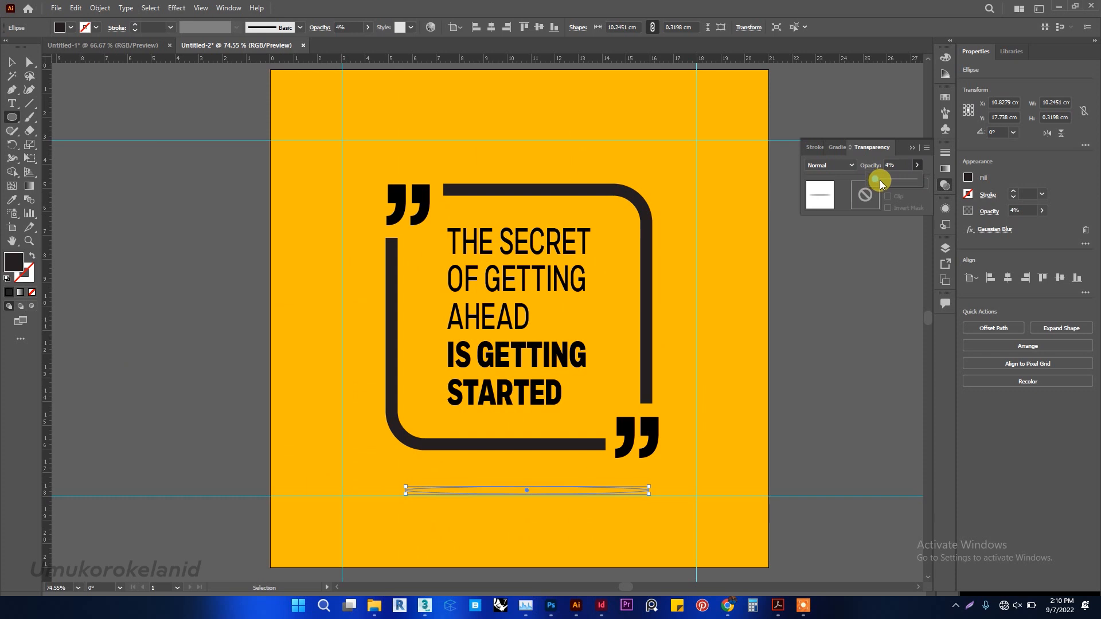
left_click_drag(880, 179, 888, 180)
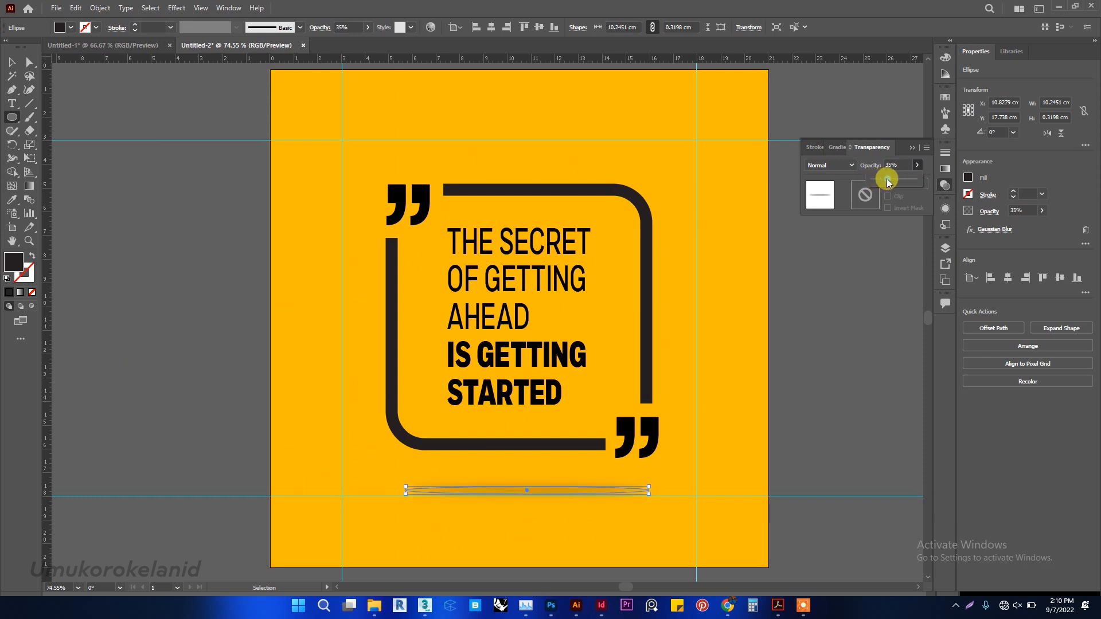
left_click(11, 65)
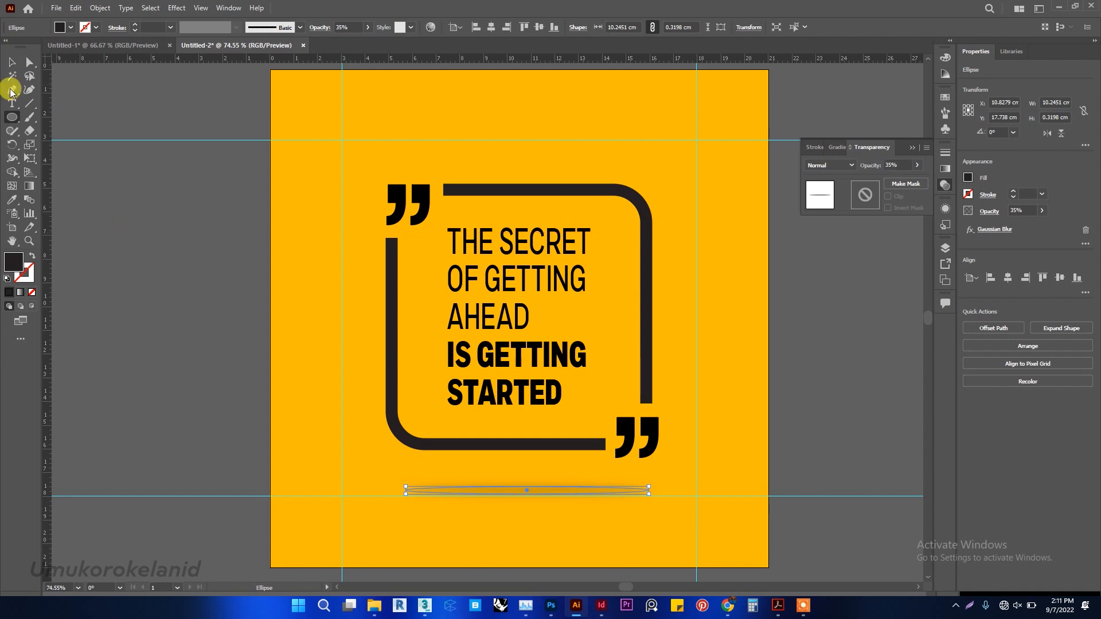
Deselect the shadow ellipse and clear all guides from the document.
left_click(11, 65)
left_click(228, 217)
key("alt+Return")
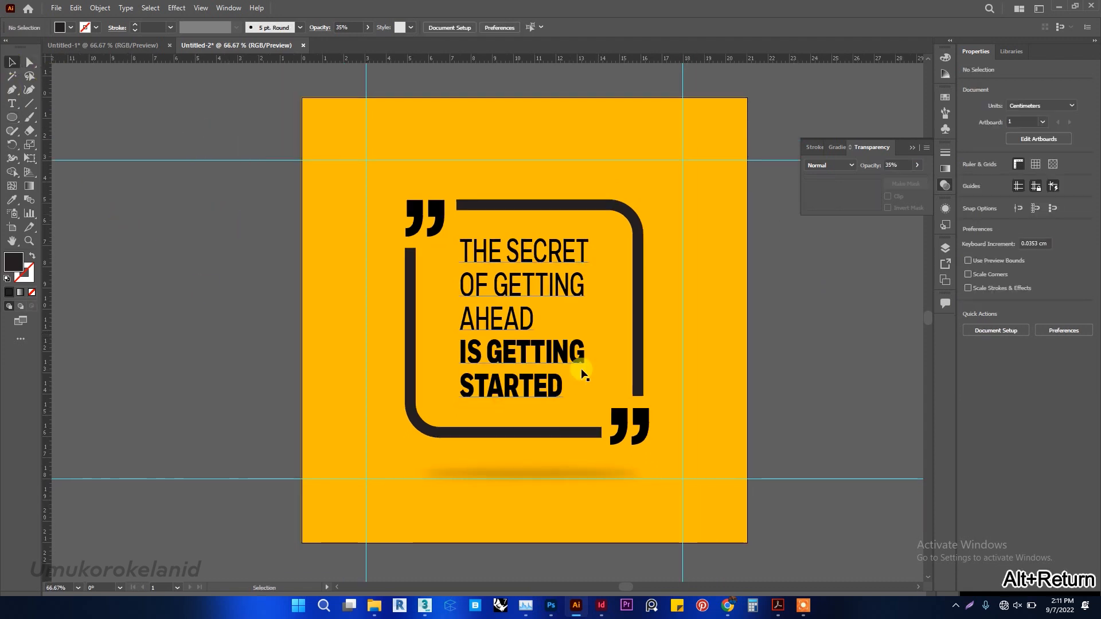
left_click(200, 8)
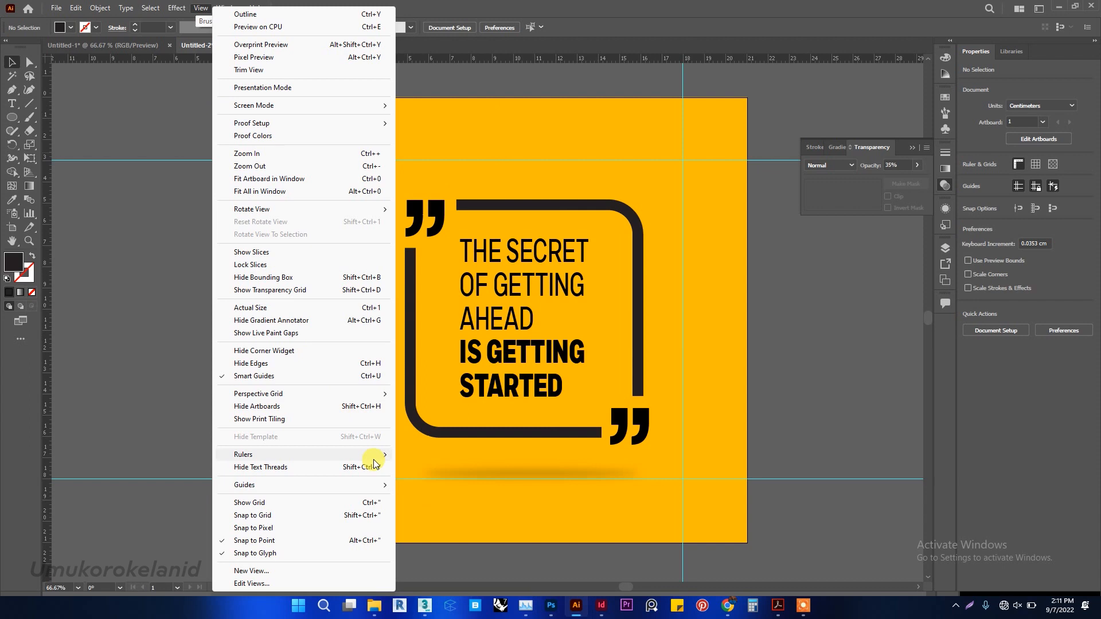
mouse_move(382, 487)
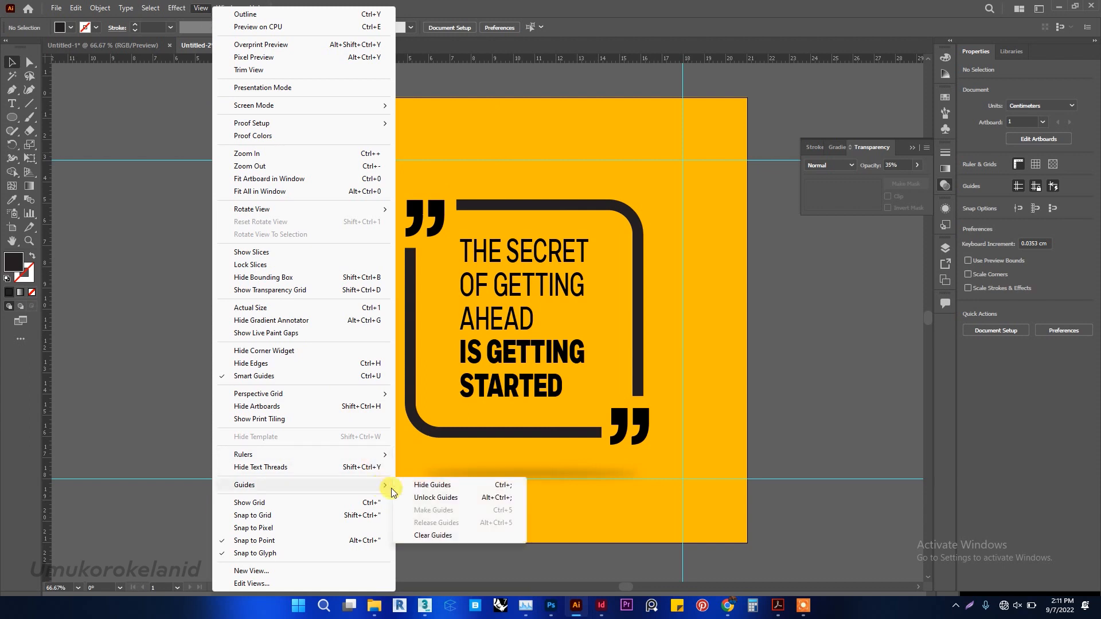
left_click(430, 535)
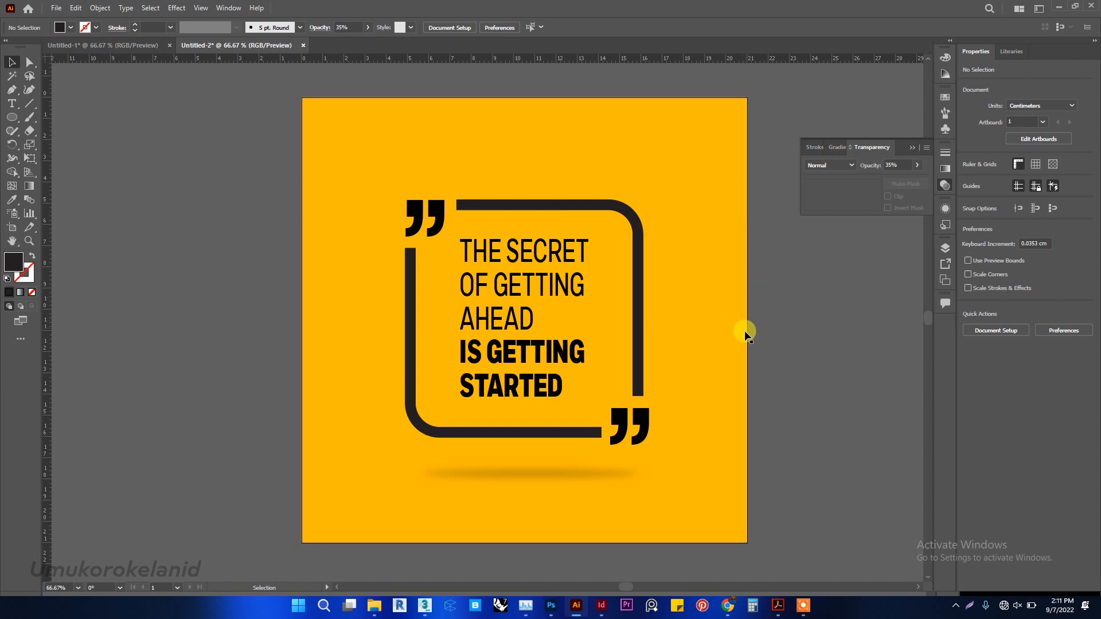
Place the image pics 3.jpg from the Output folder in File Explorer into the Illustrator document beside the artboard.
scroll(690, 319, "down", 1)
scroll(690, 319, "down", 1)
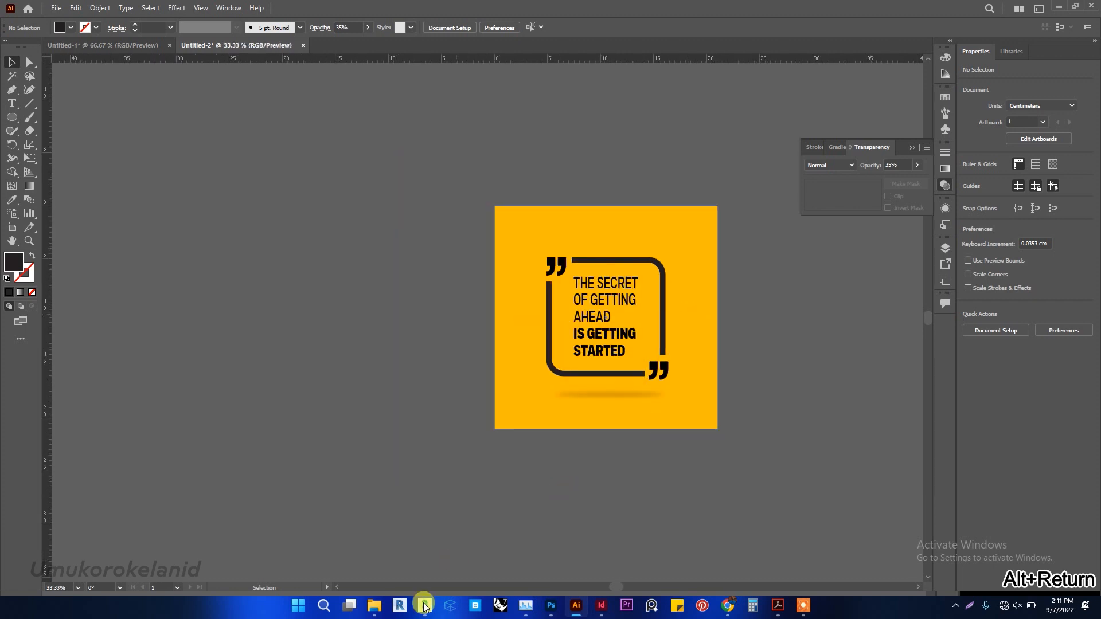
mouse_move(375, 614)
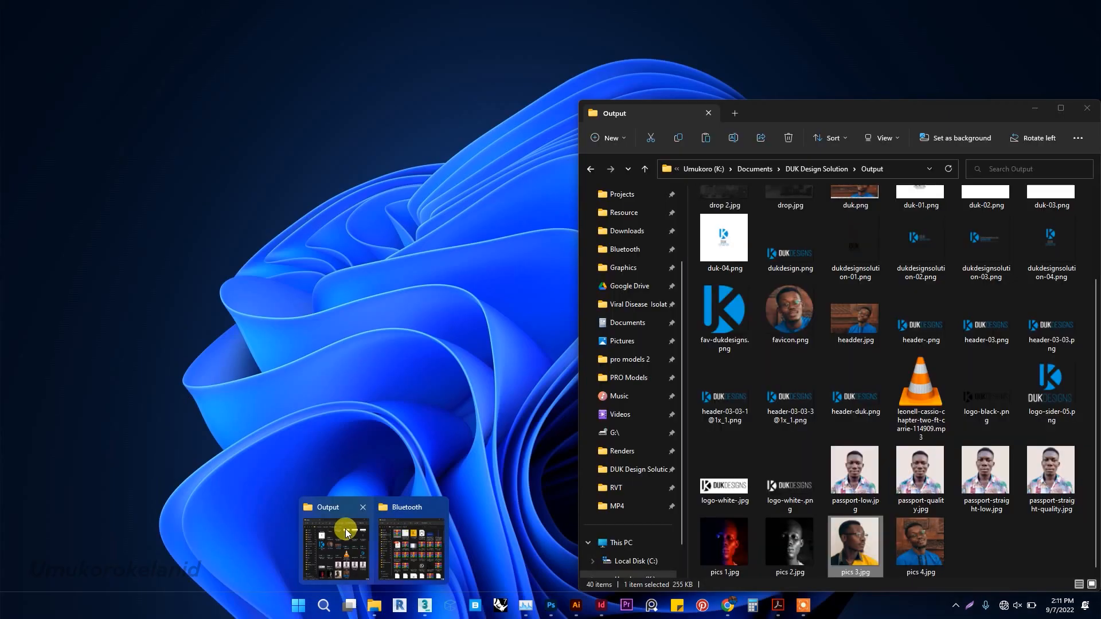
left_click(346, 529)
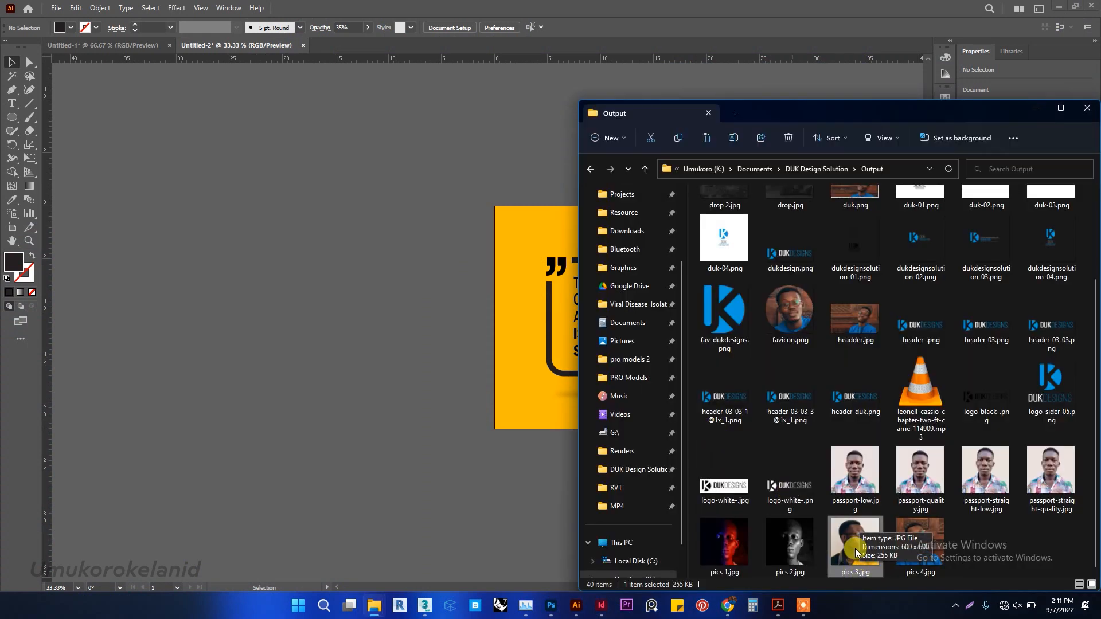
left_click_drag(855, 549, 390, 320)
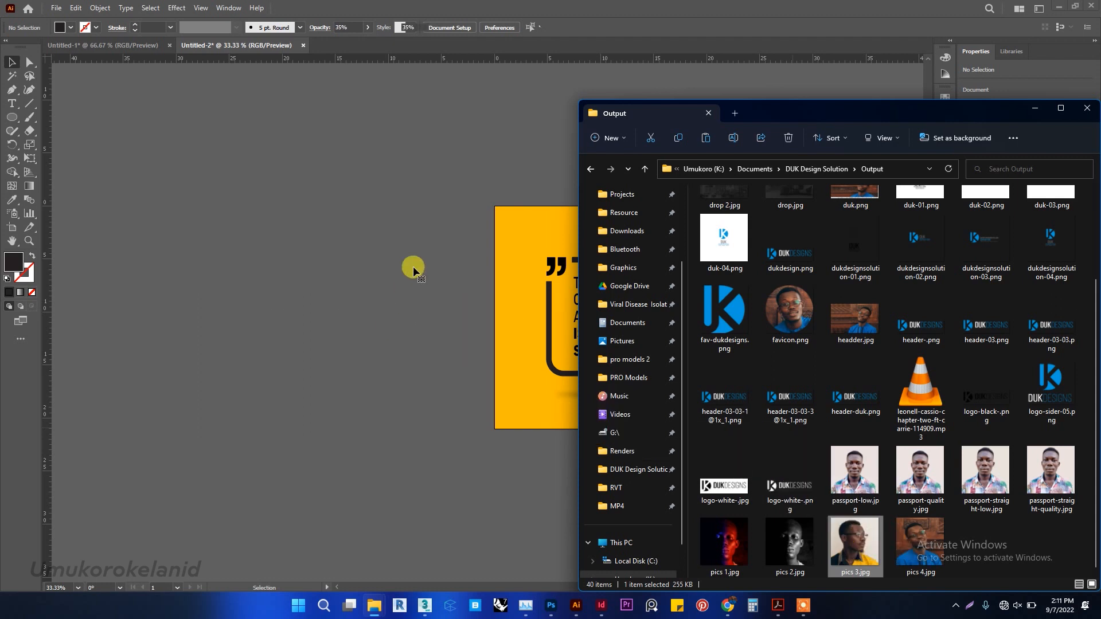
left_click(435, 172)
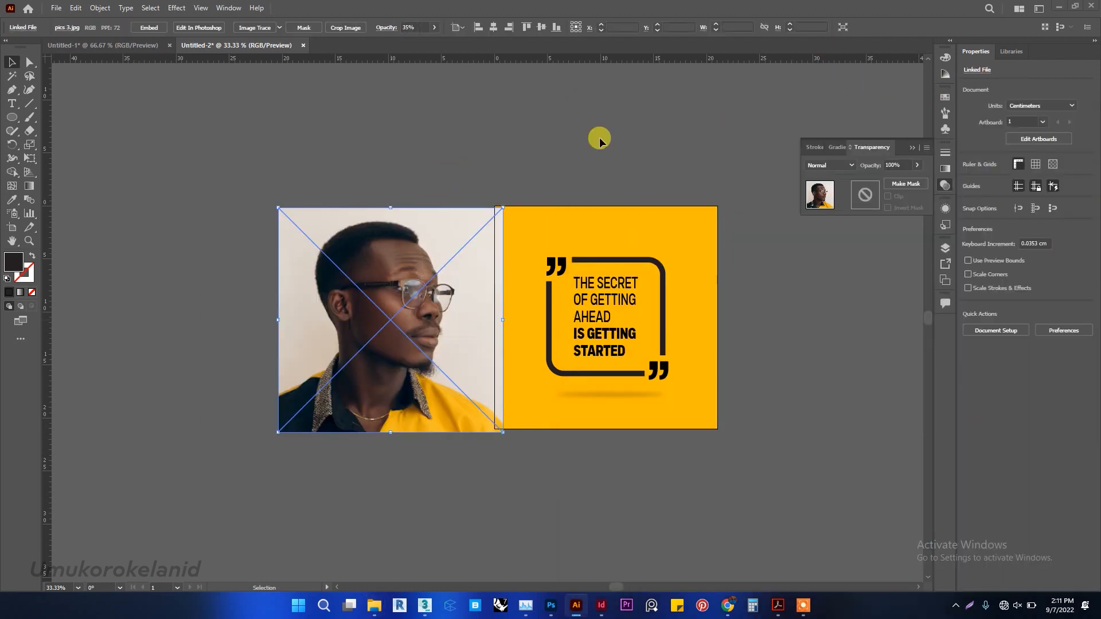
Enlarge the placed portrait to about 37.8 × 37.8 cm and position it so the face covers the artboard.
left_click_drag(430, 294, 547, 253)
left_click_drag(638, 395, 823, 571)
left_click_drag(629, 297, 538, 257)
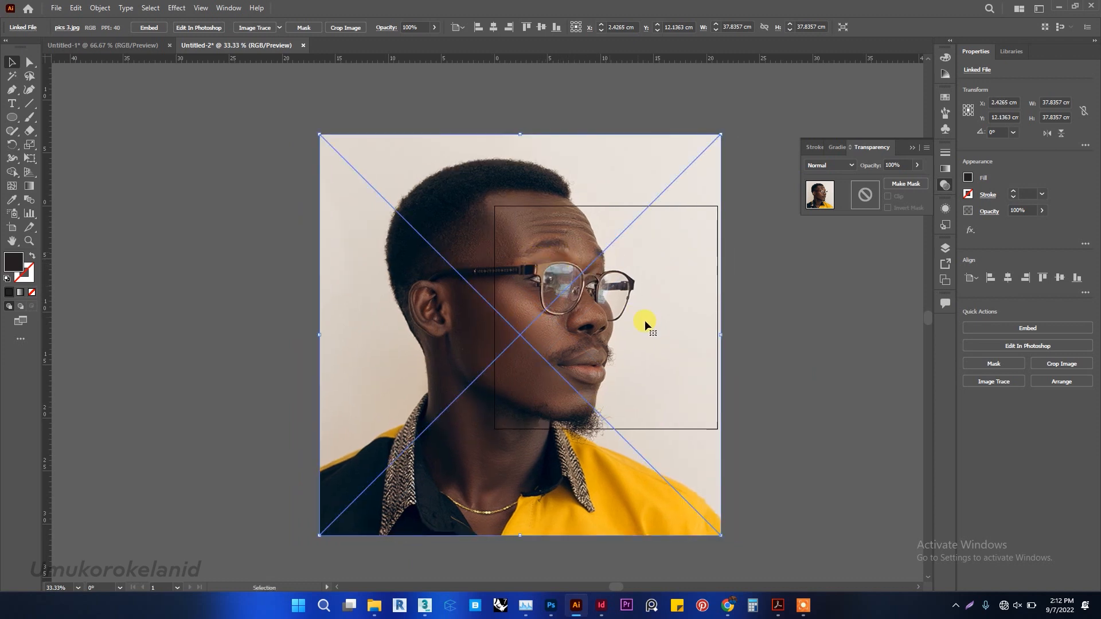
Draw a 21 × 21 cm rectangle over the portrait, matching the artboard's edges.
scroll(664, 324, "up", 1)
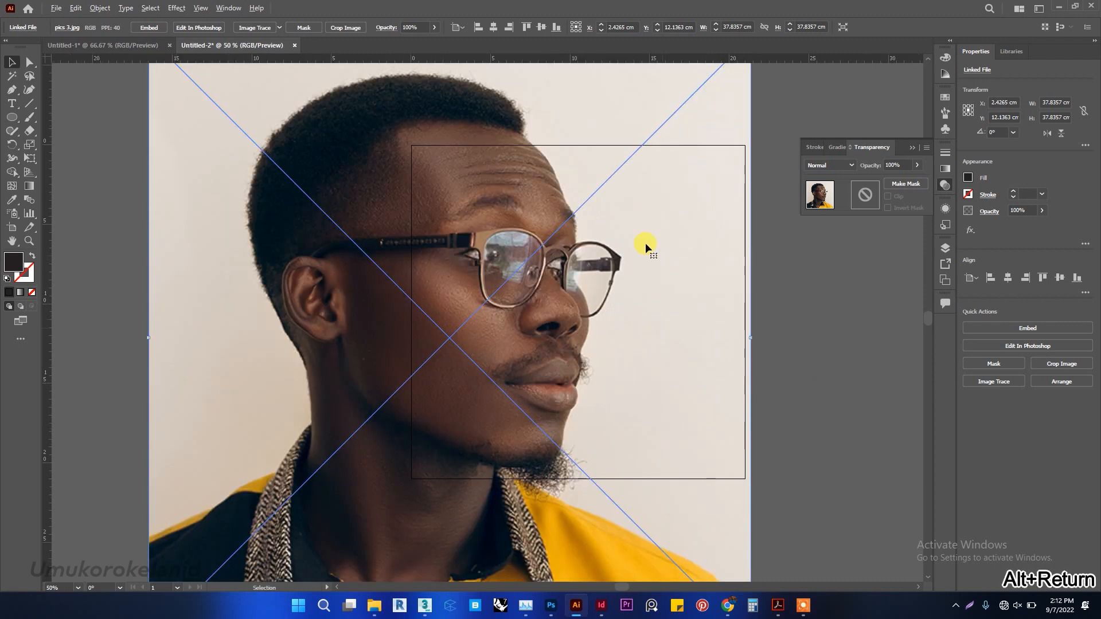
left_click(12, 121)
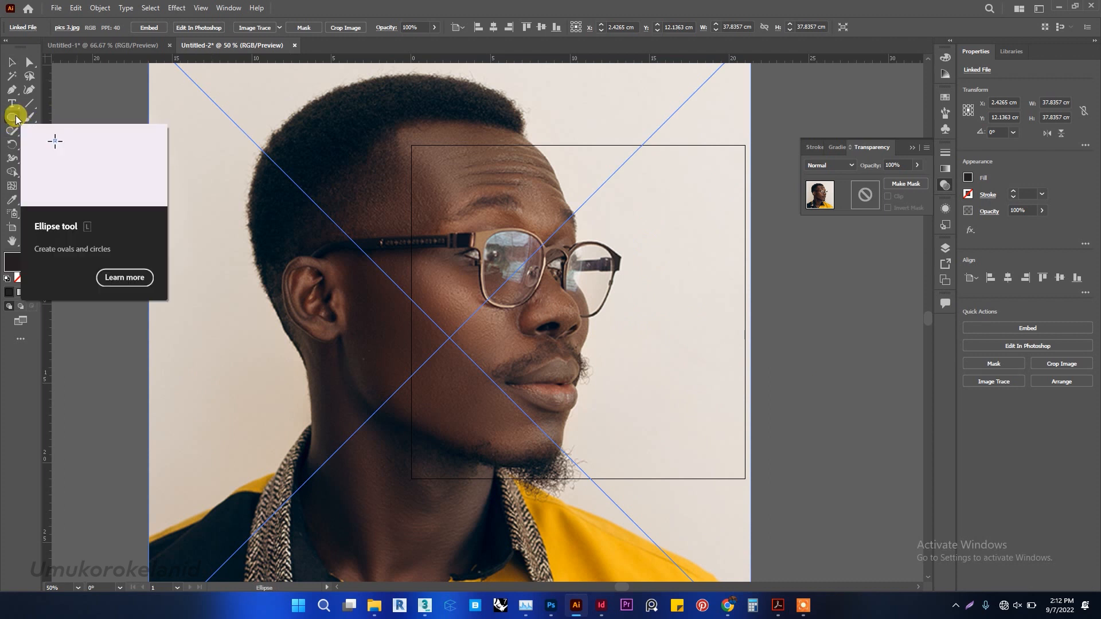
left_click(14, 117)
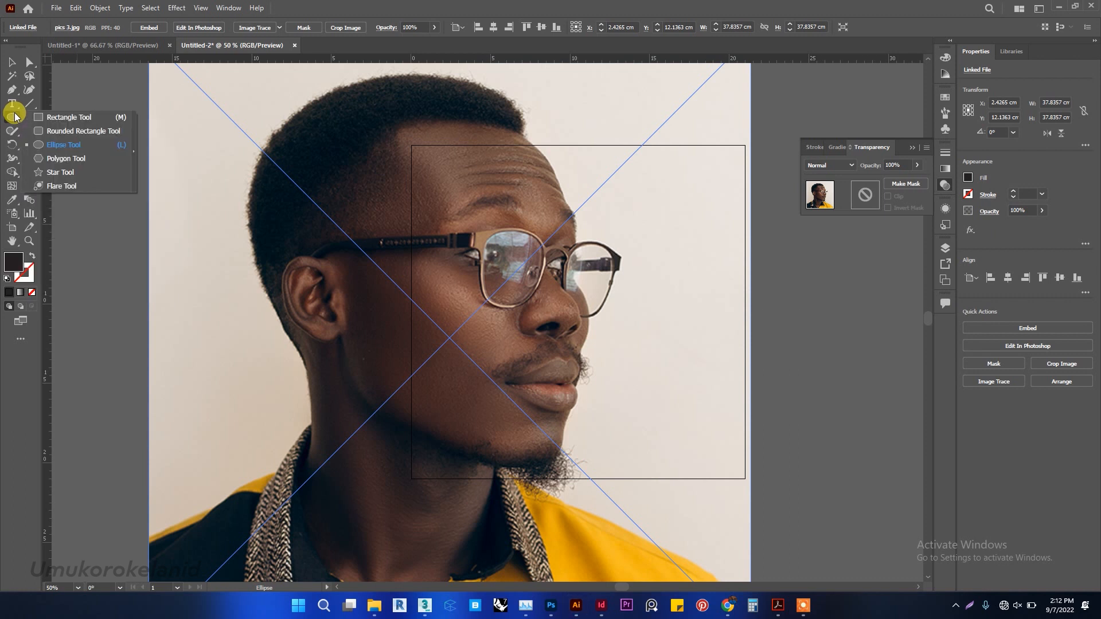
left_click(41, 117)
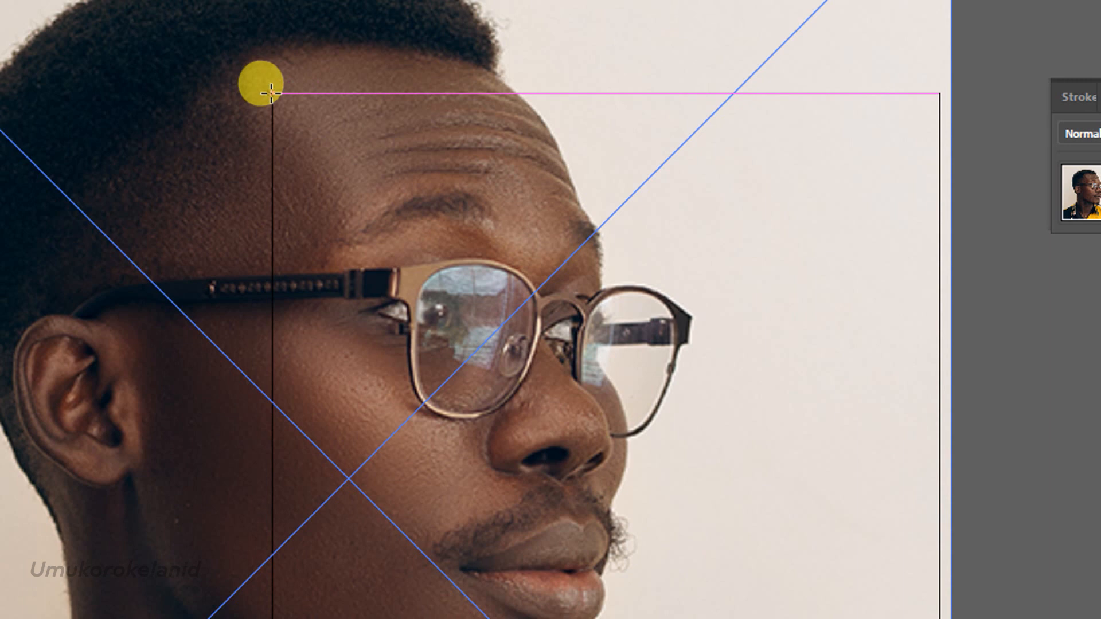
left_click_drag(271, 92, 927, 559)
left_click_drag(935, 523, 934, 524)
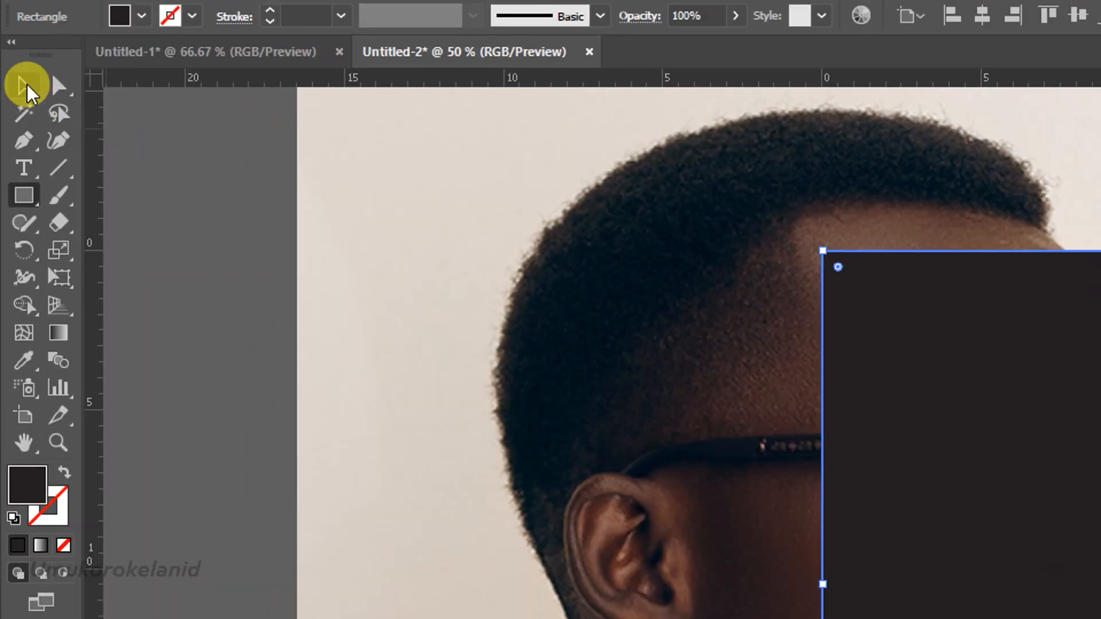
Select the portrait together with the artboard-sized rectangle and make a clipping mask from them.
left_click(24, 24)
left_click(531, 159)
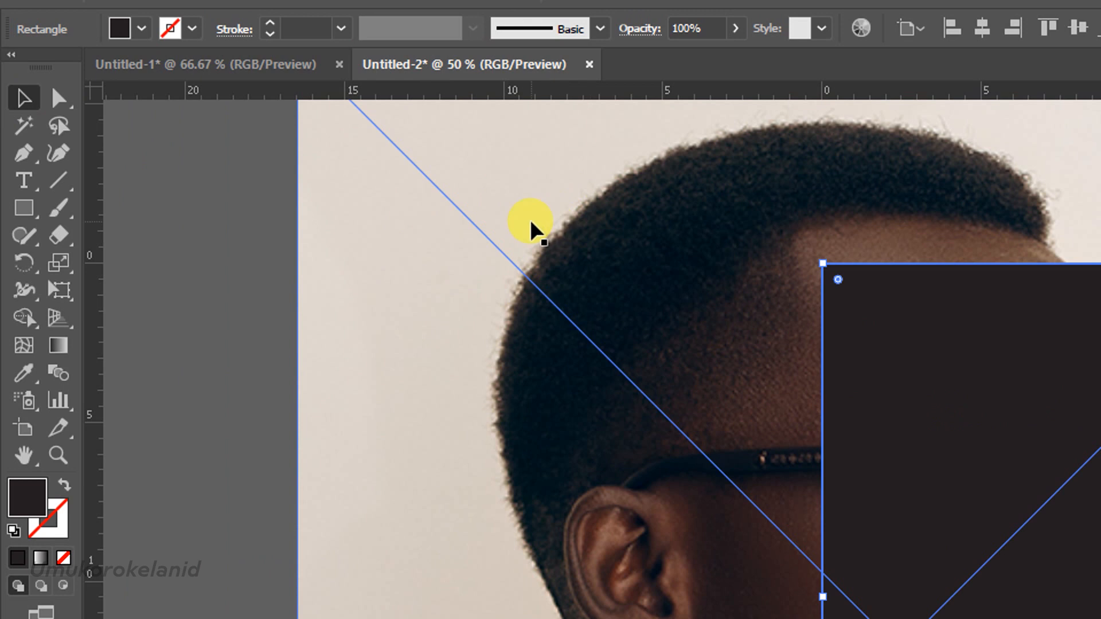
left_click(913, 392)
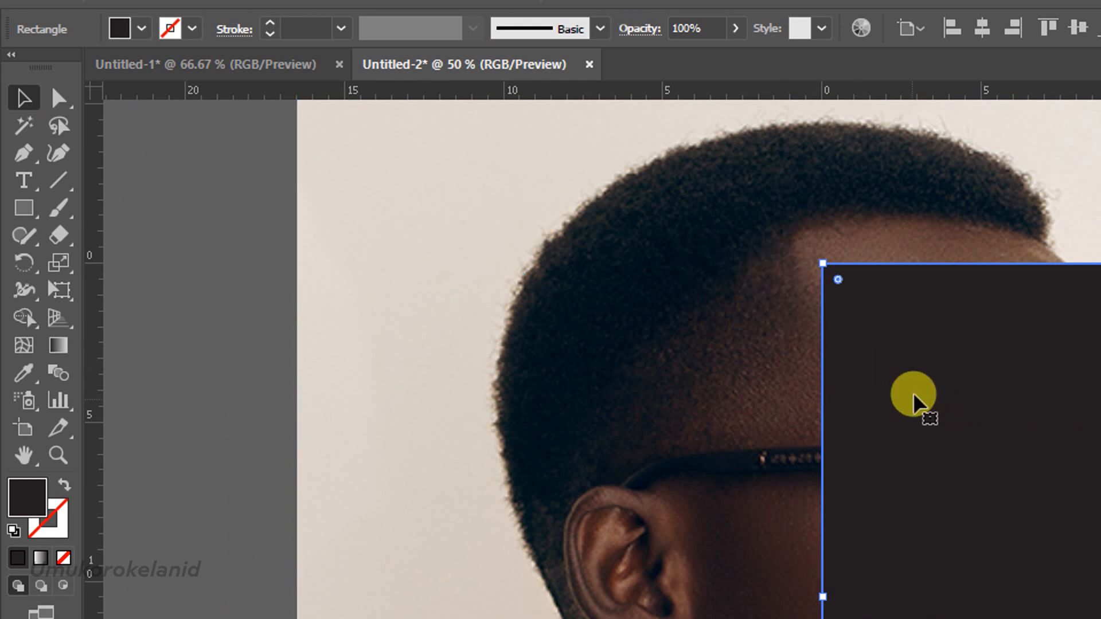
left_click(701, 287, "shift")
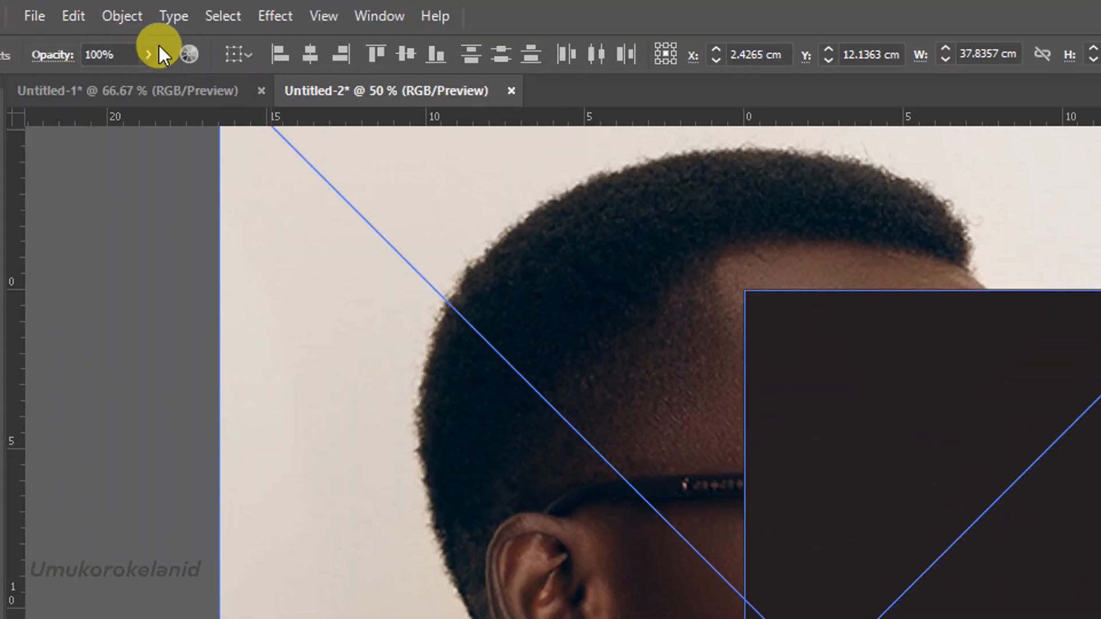
left_click(165, 17)
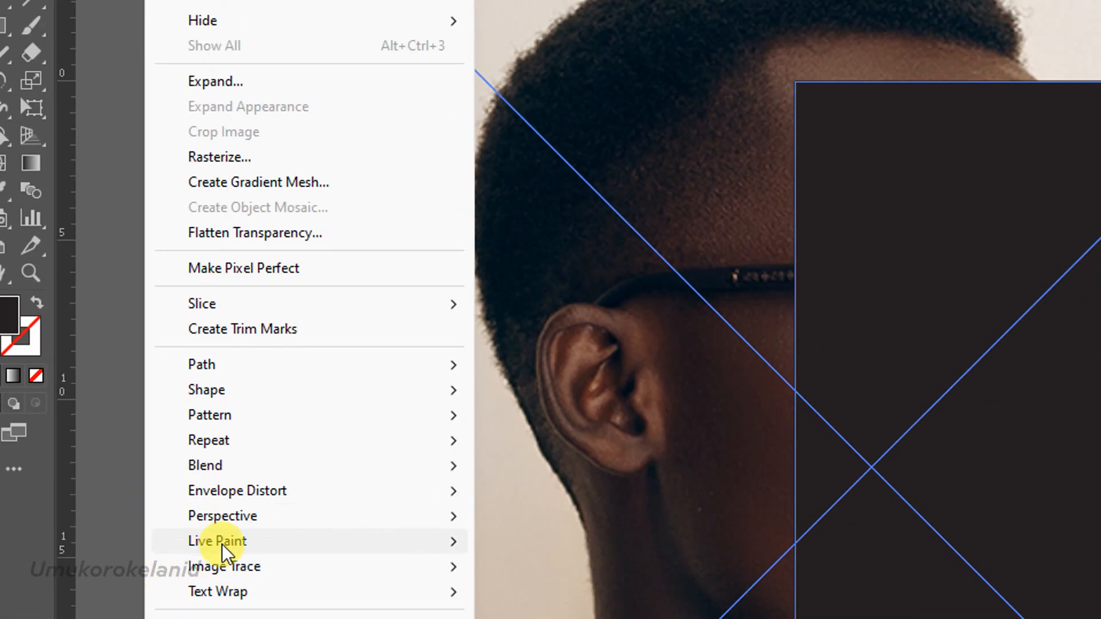
mouse_move(387, 491)
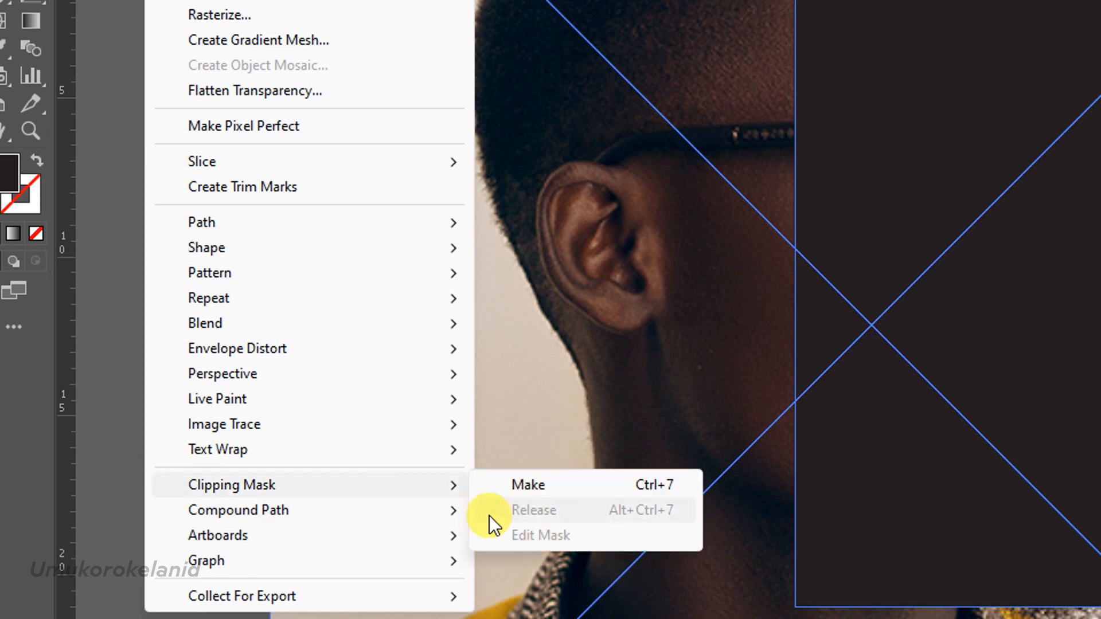
left_click(492, 485)
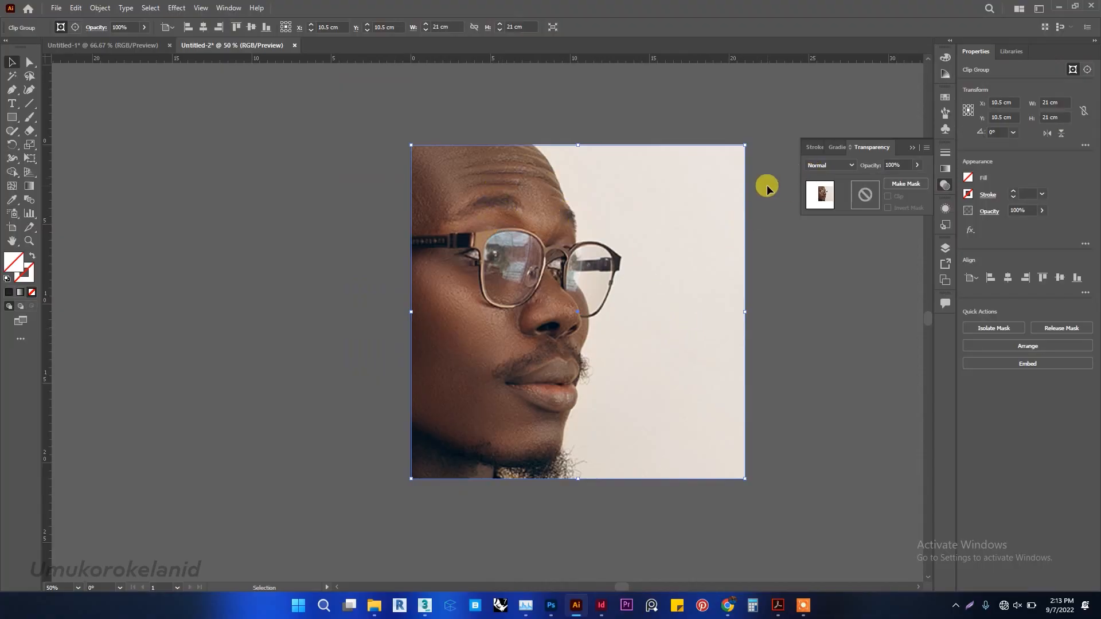
Move the clipped portrait group down the layer order to directly above the yellow-orange background rectangle.
left_click(225, 7)
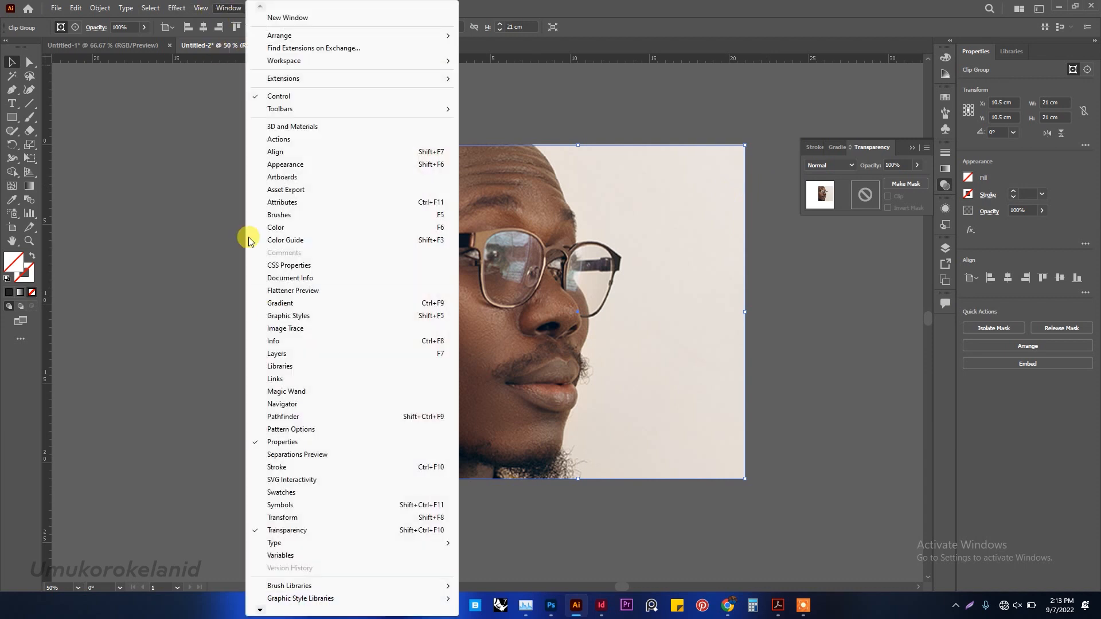
left_click(292, 355)
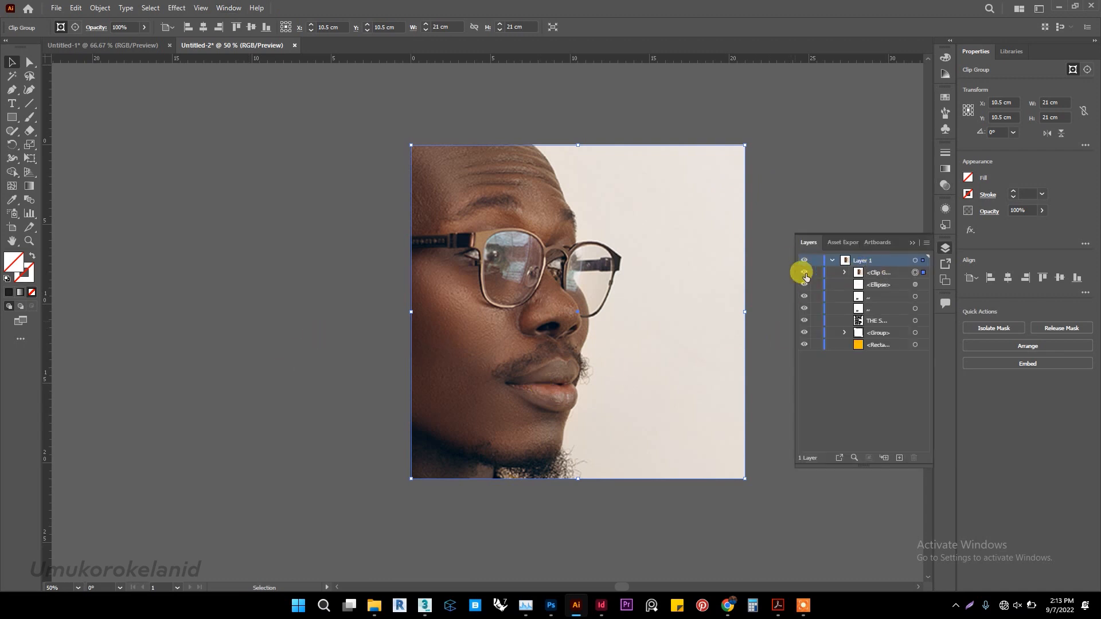
left_click(805, 273)
left_click(805, 273)
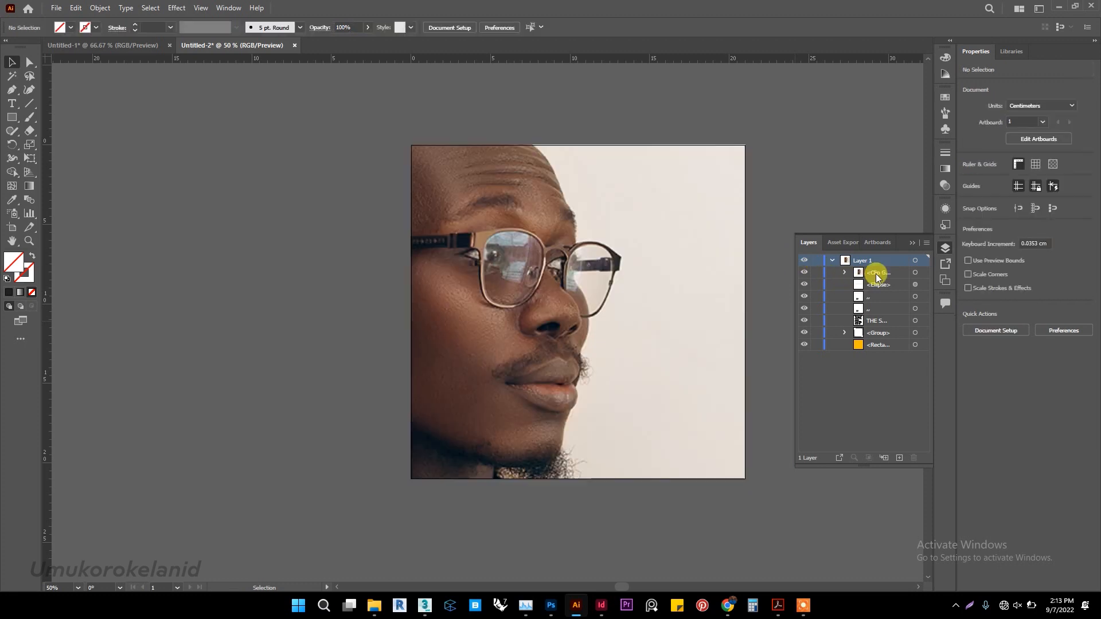
left_click_drag(880, 276, 884, 341)
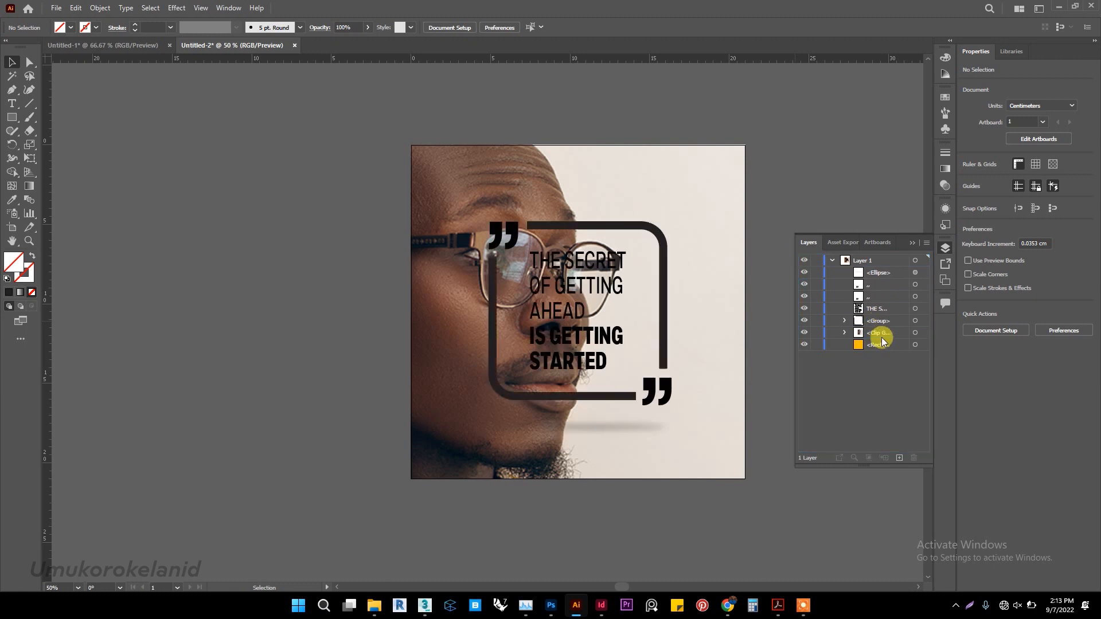
Select the clipped portrait group and set its blending mode to Soft Light.
left_click(879, 338)
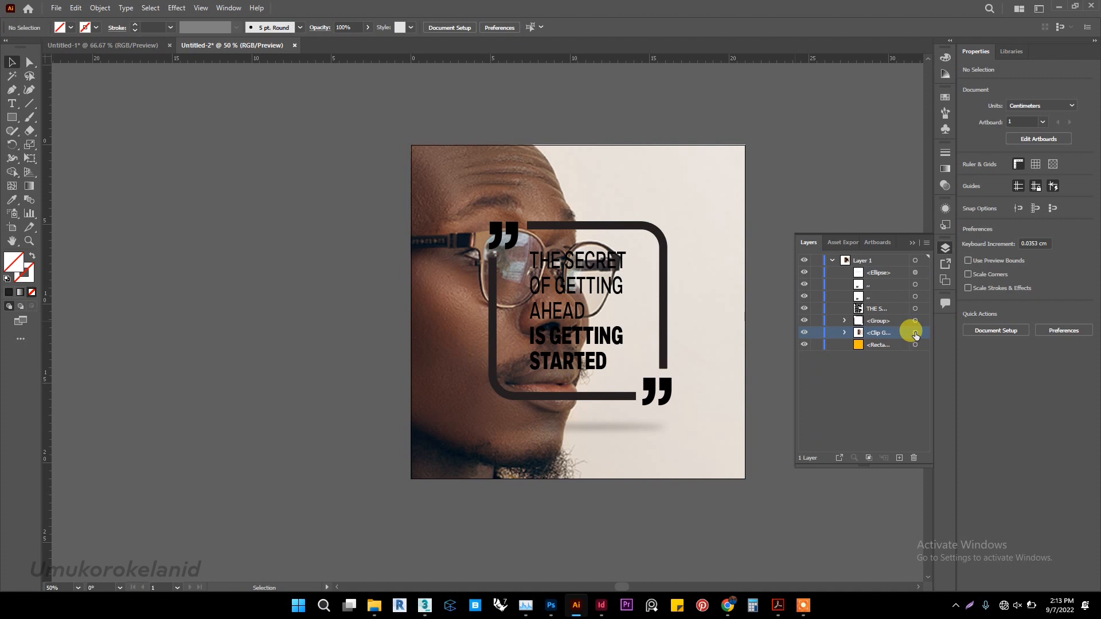
left_click(522, 186)
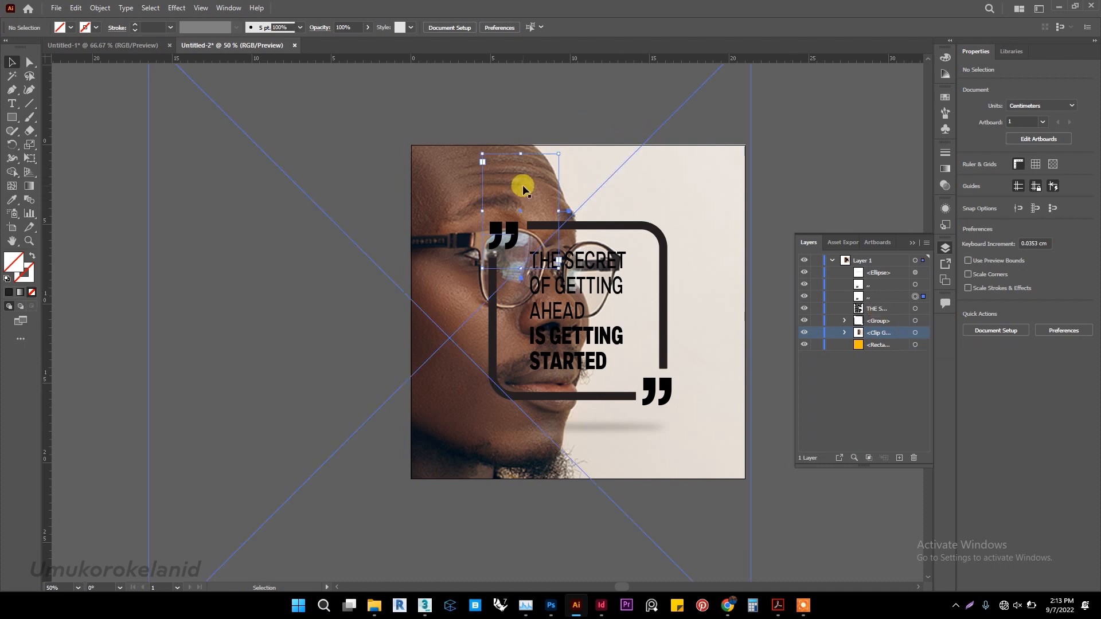
left_click(432, 195)
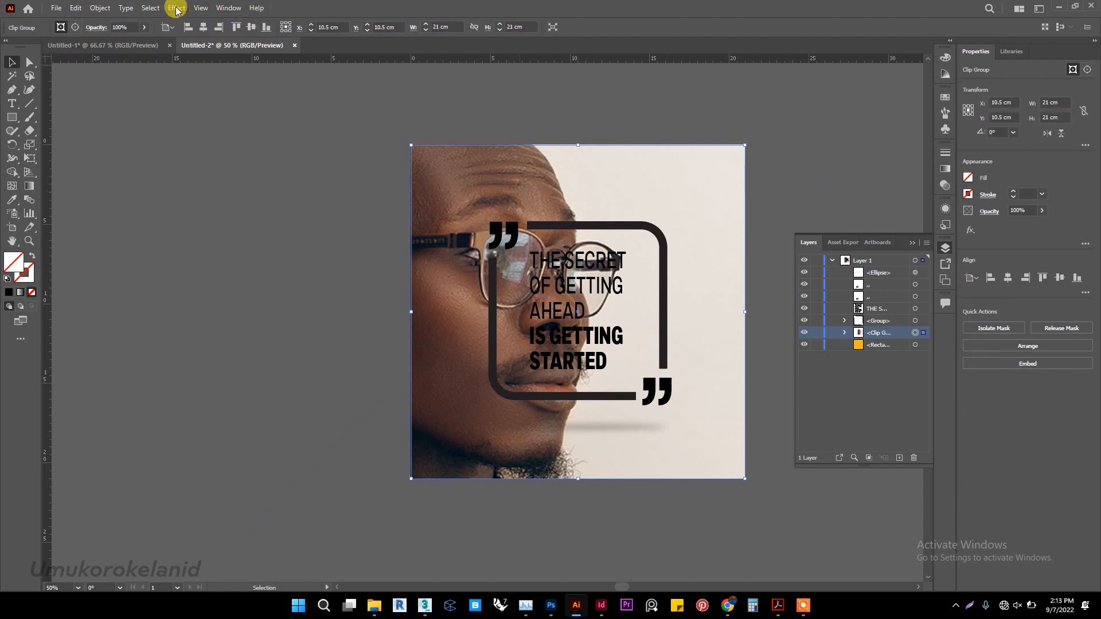
left_click(228, 8)
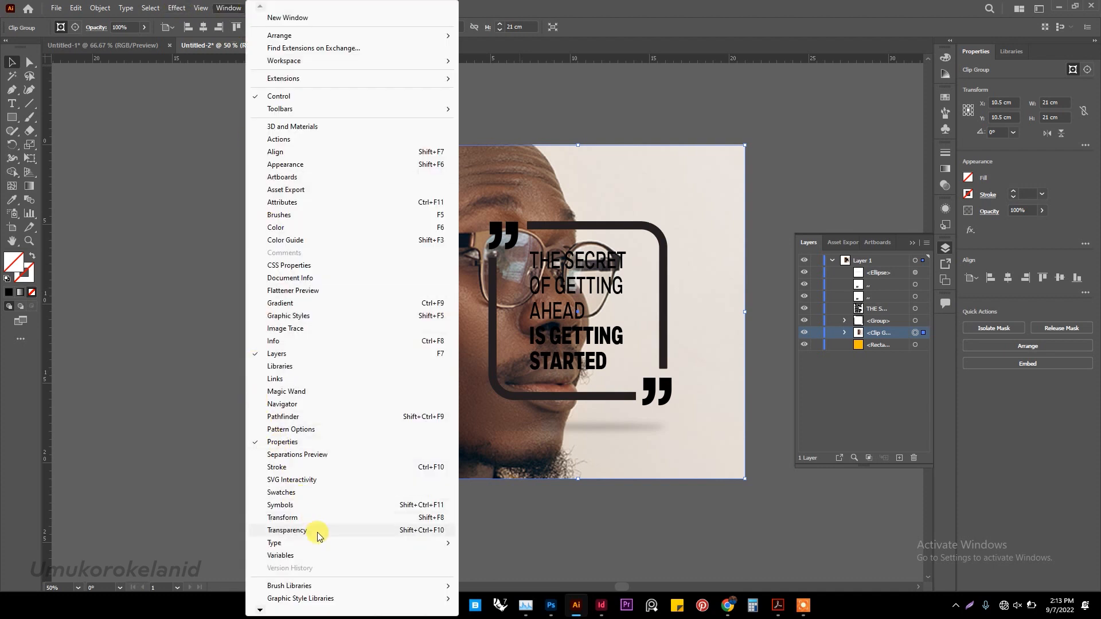
left_click(287, 530)
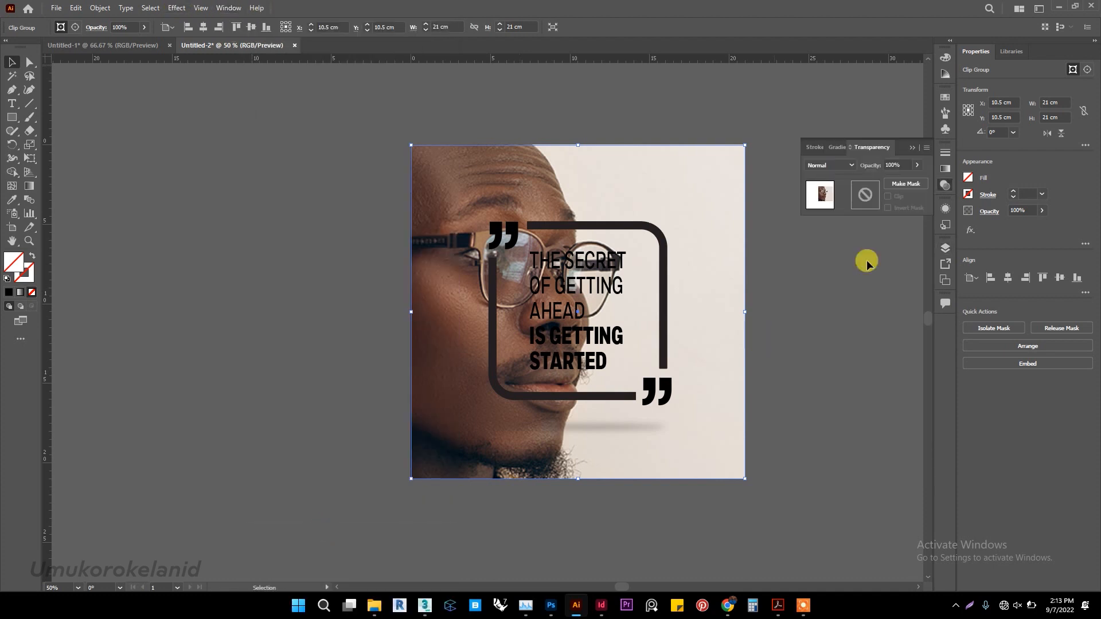
left_click(849, 165)
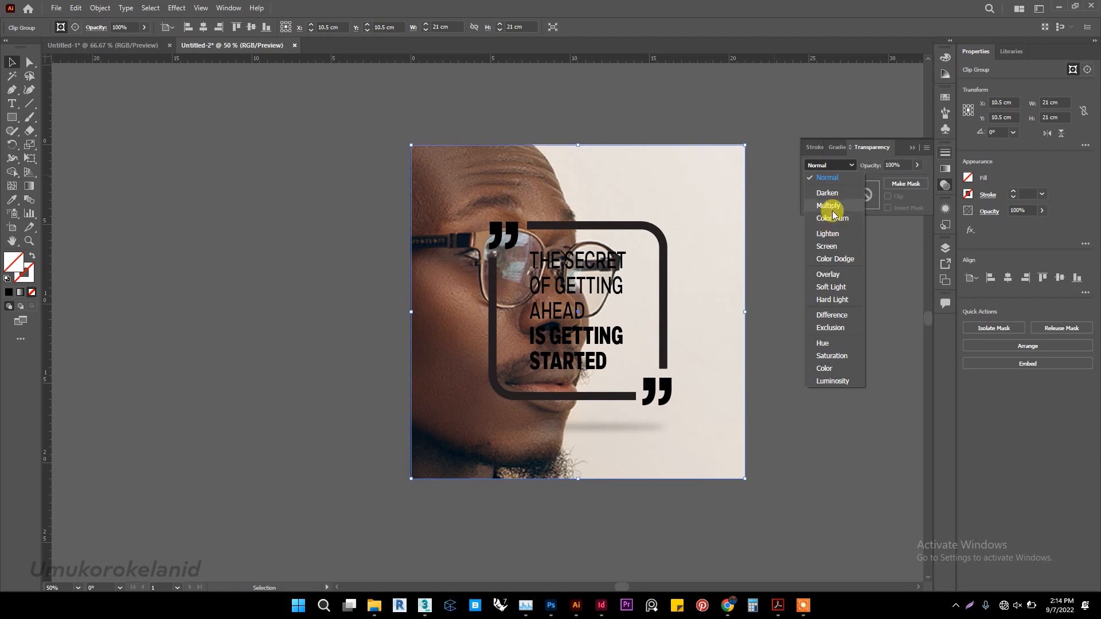
left_click(832, 286)
Reduce the clipped portrait group's opacity to 28%.
left_click(917, 165)
left_click_drag(915, 181, 892, 184)
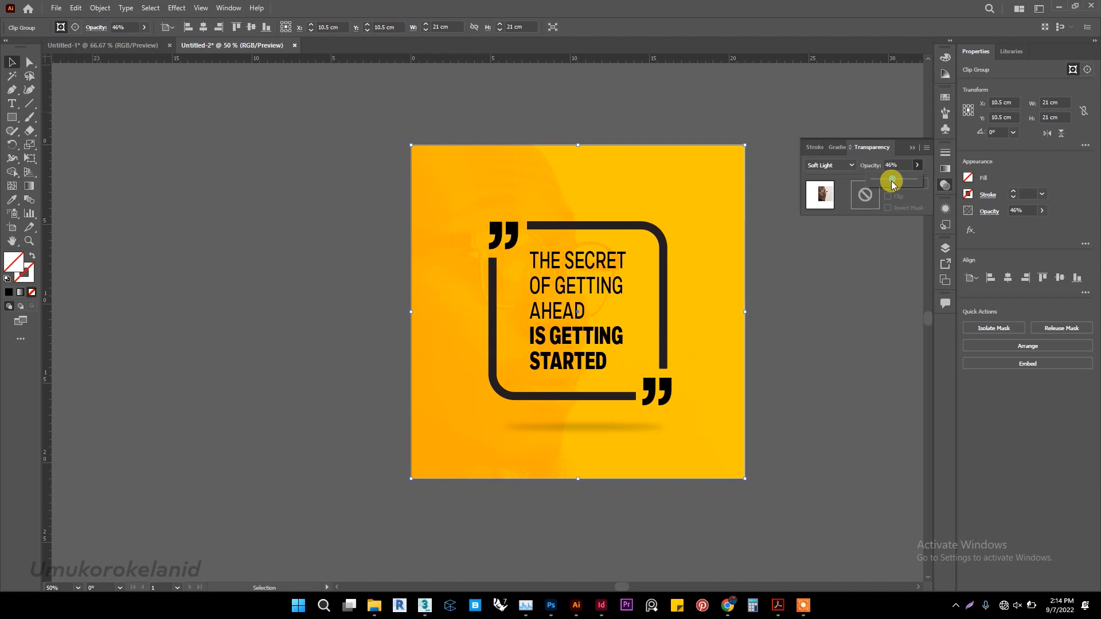
left_click_drag(890, 182, 886, 182)
left_click(810, 330)
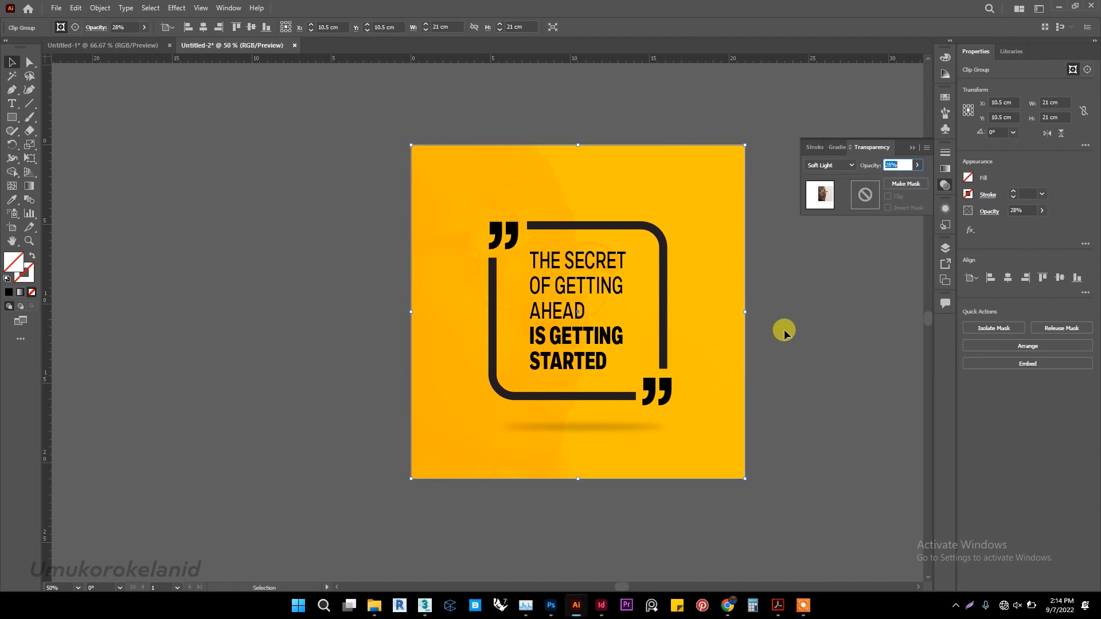
scroll(726, 326, "up", 1)
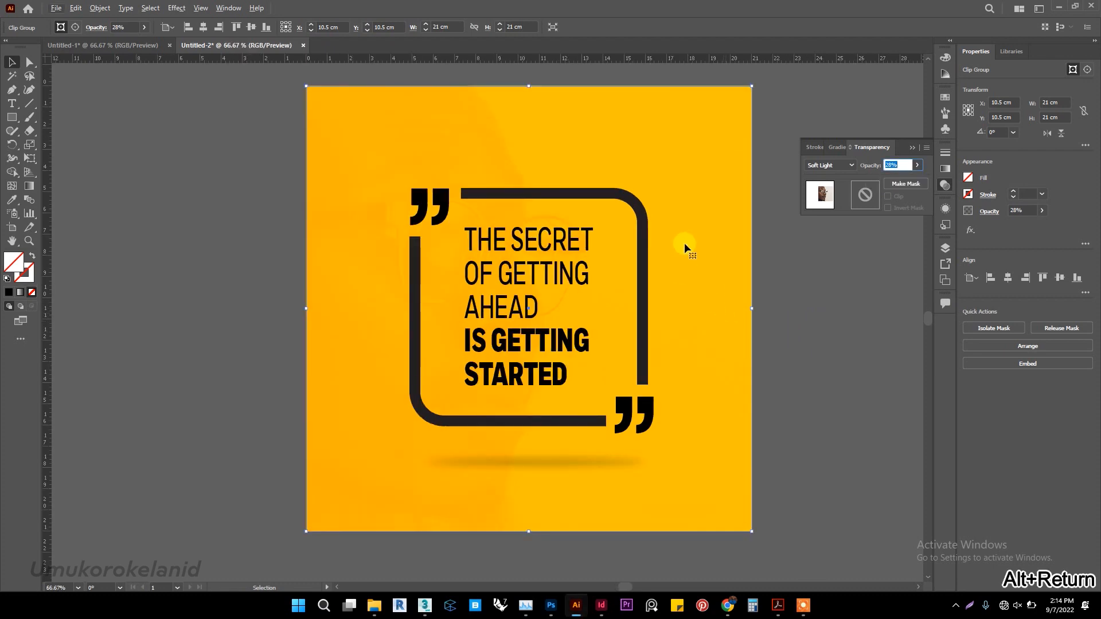